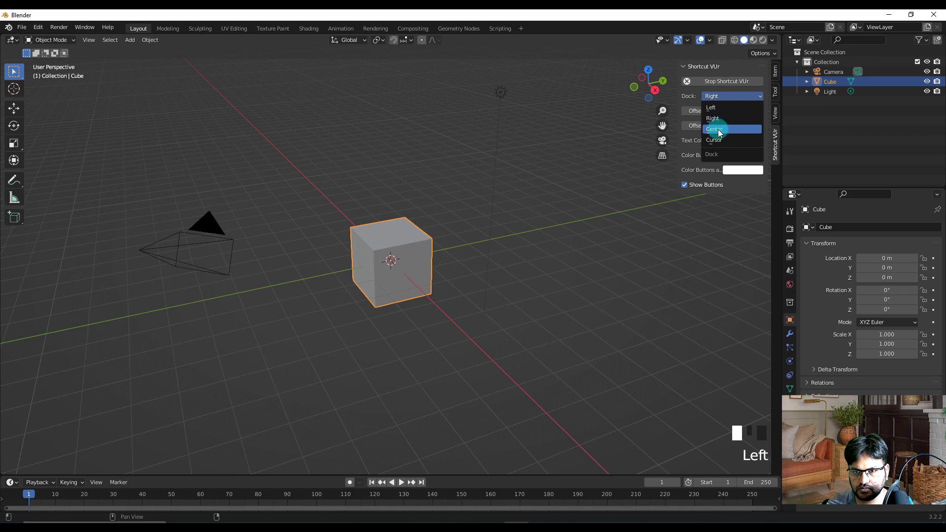
Set the Shortcut VUr display's dock position to Center and hide the viewport sidebar.
{"action": "left_click", "coordinate": [715, 129]}
{"action": "key", "text": "n"}
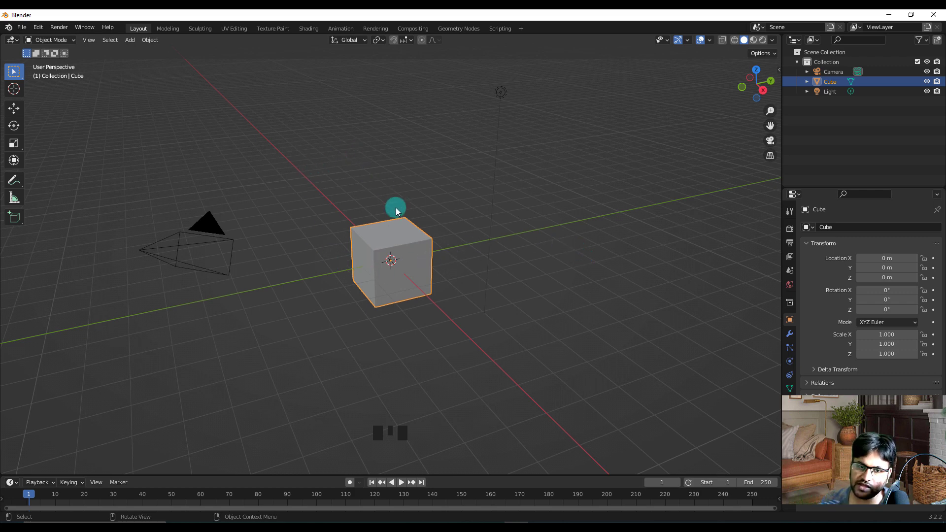
Delete the default cube from the scene.
{"action": "left_click", "coordinate": [366, 252]}
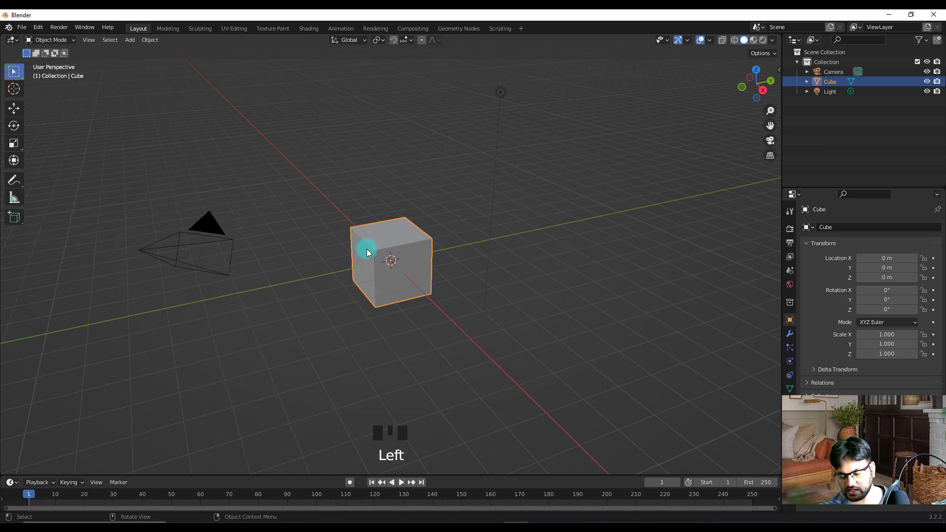
{"action": "key", "text": "Delete"}
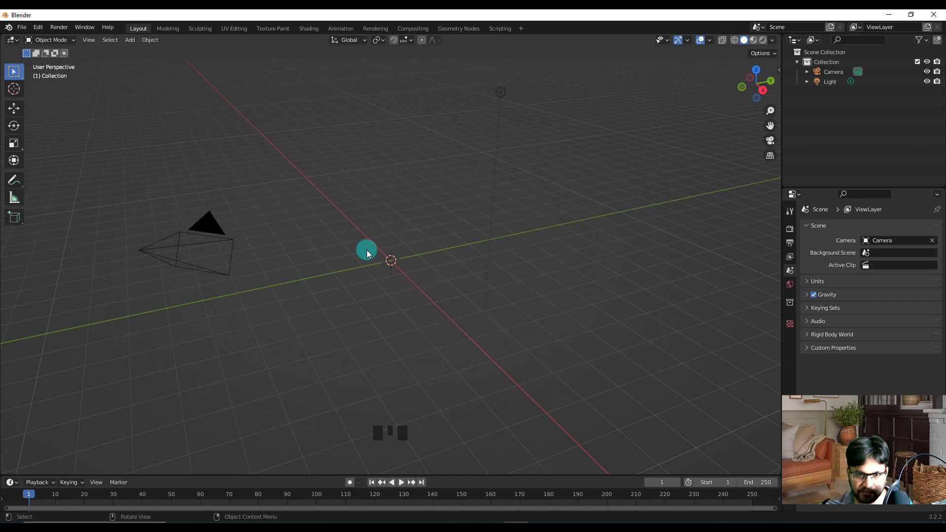
{"action": "middle_click_drag", "start_coordinate": [368, 238], "coordinate": [298, 221]}
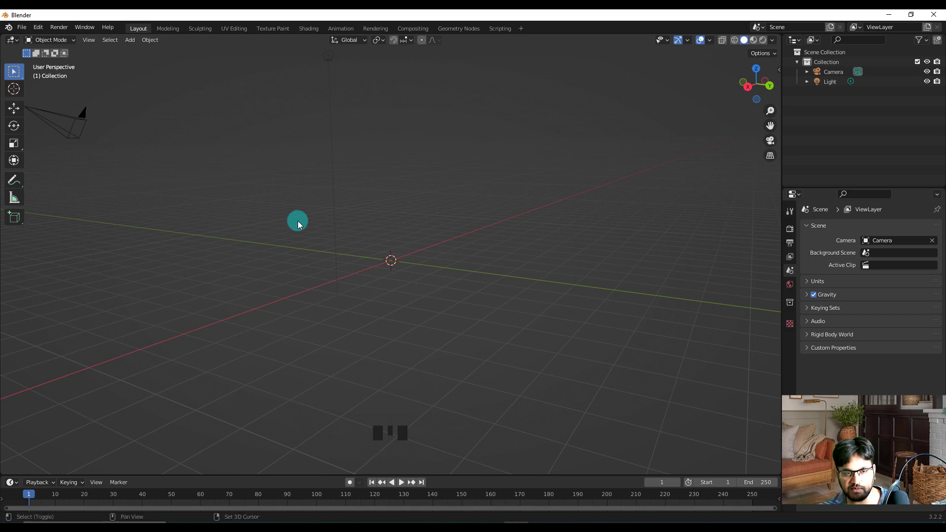
{"action": "key", "text": "shift+a"}
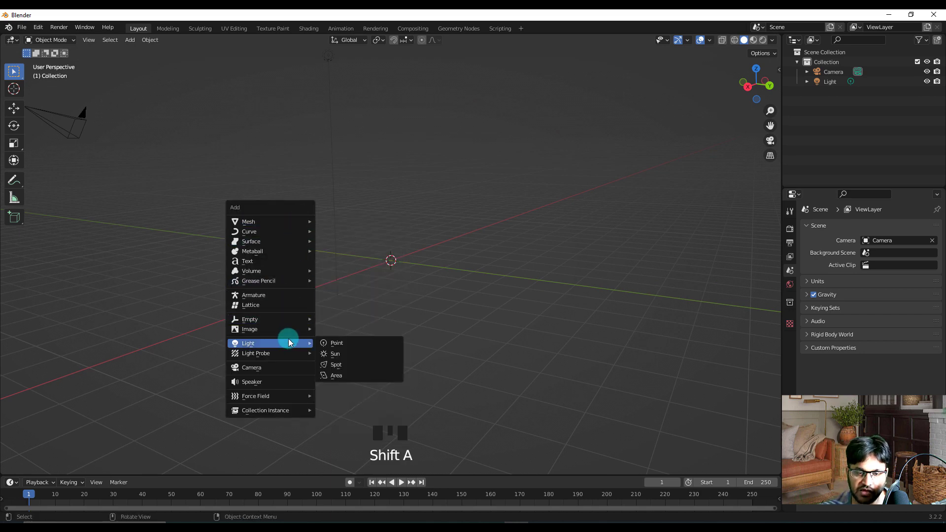
{"action": "mouse_move", "coordinate": [289, 330]}
{"action": "left_click", "coordinate": [333, 331]}
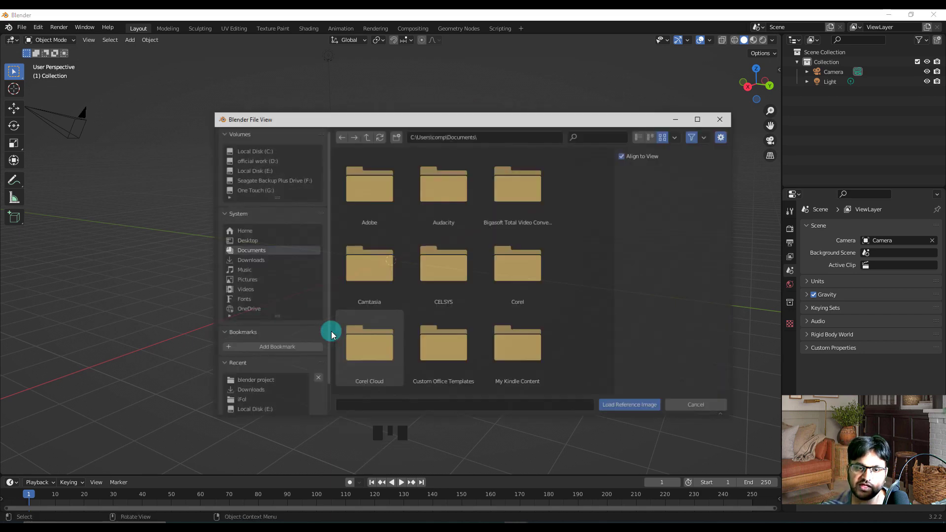
{"action": "left_click_drag", "start_coordinate": [467, 119], "coordinate": [477, 61]}
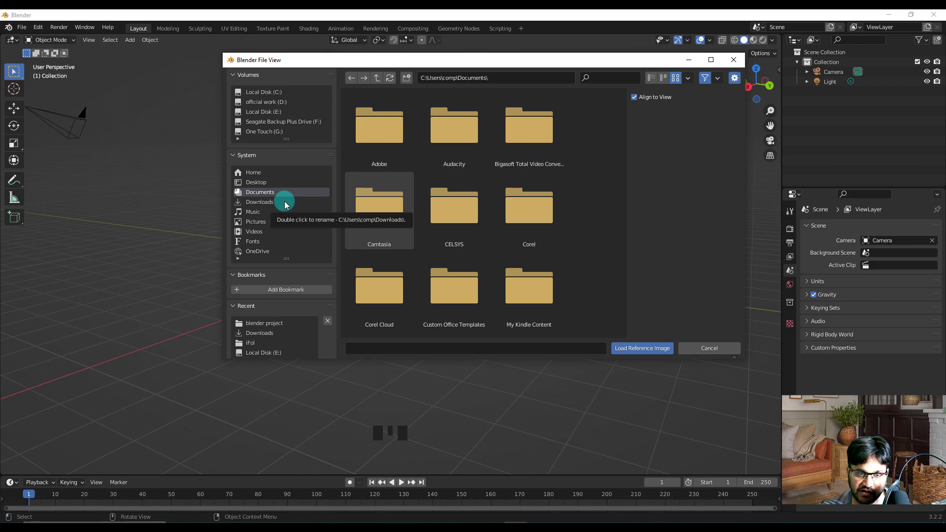
{"action": "left_click", "coordinate": [285, 202]}
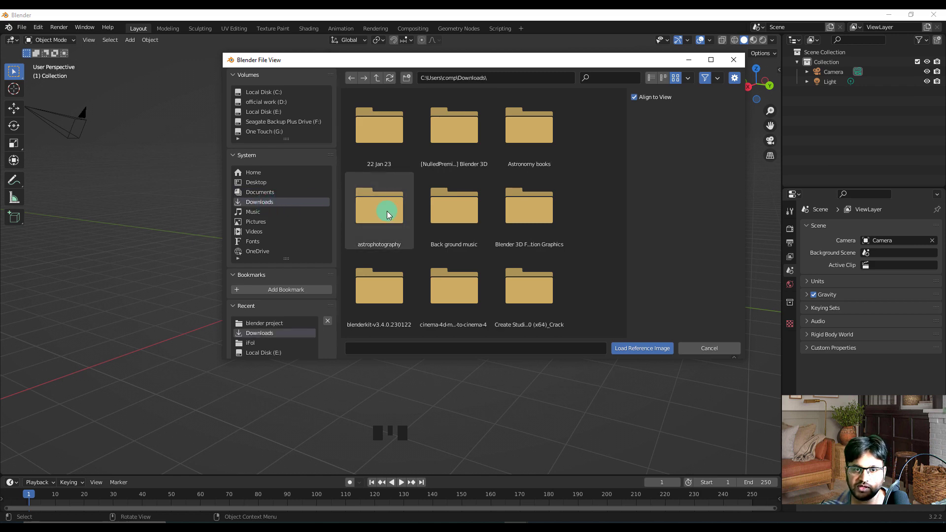
{"action": "scroll", "coordinate": [386, 214], "scroll_direction": "down", "scroll_amount": 10}
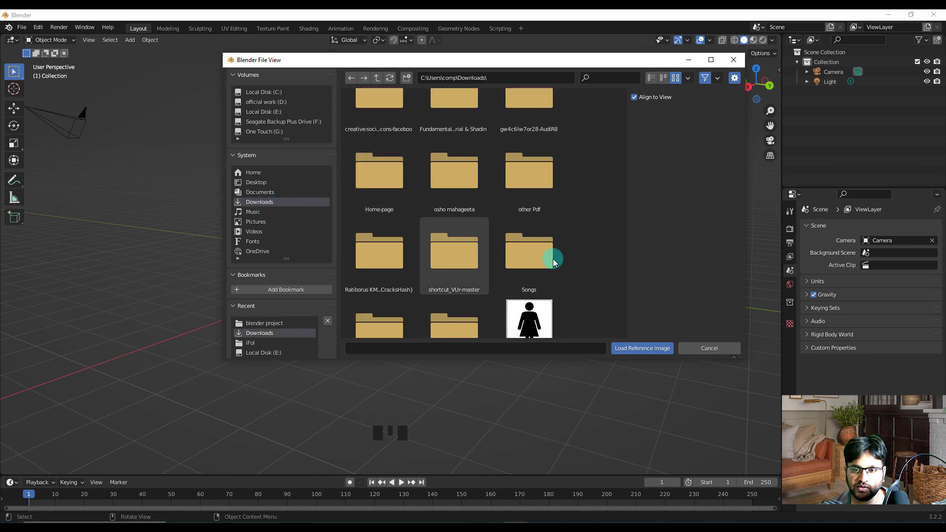
{"action": "left_click", "coordinate": [717, 348]}
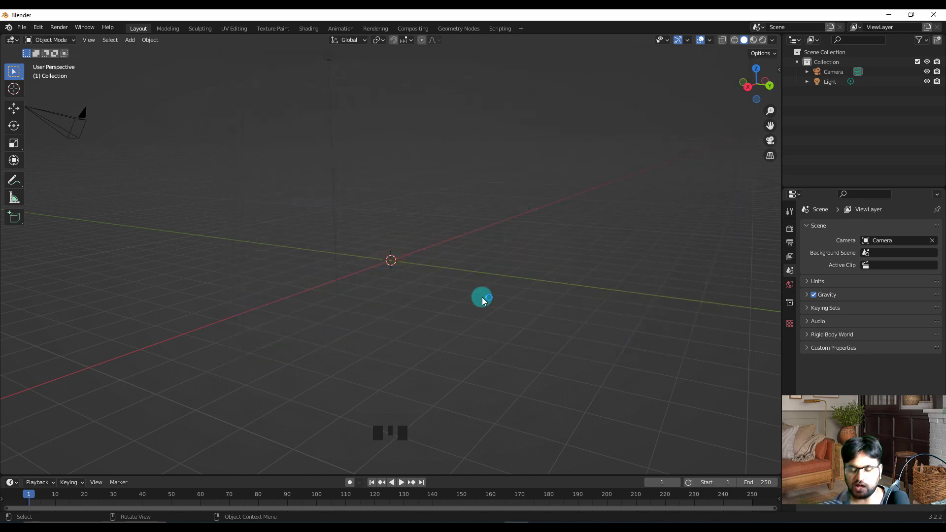
In the front orthographic view, add "bottle concept drawing.jpg" from the Downloads folder as a reference image.
{"action": "key", "text": "KP_1"}
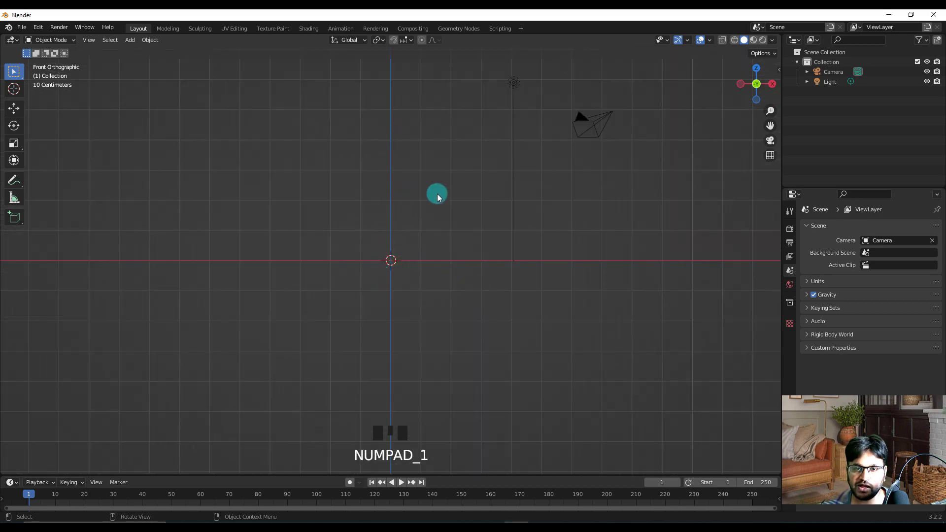
{"action": "key", "text": "shift+a"}
{"action": "mouse_move", "coordinate": [432, 202]}
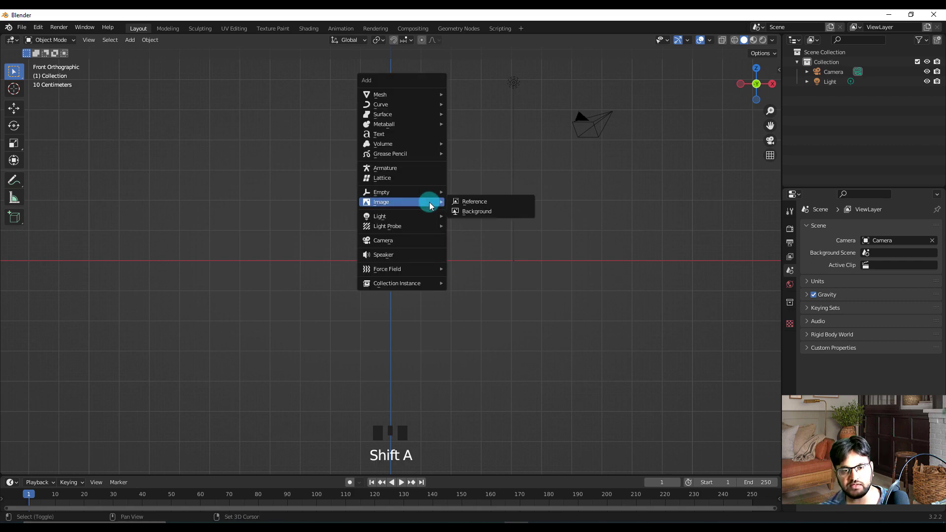
{"action": "left_click", "coordinate": [463, 202]}
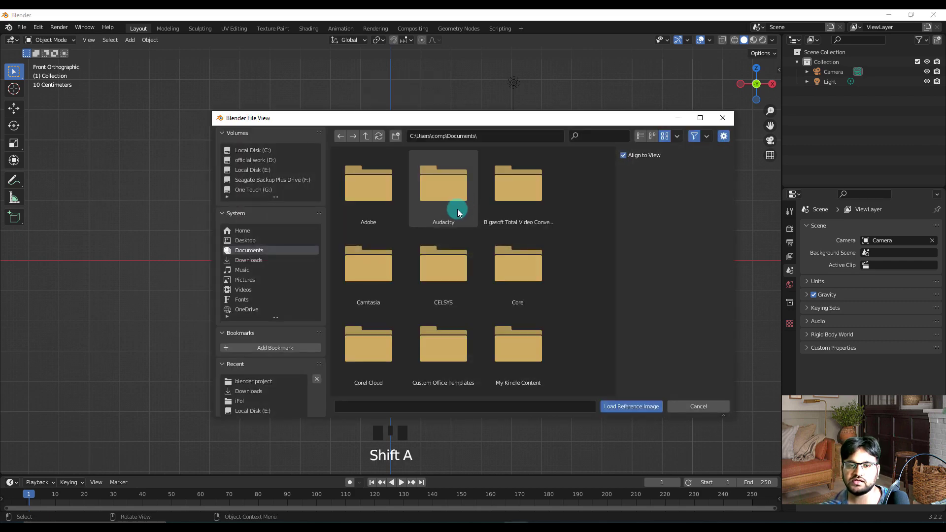
{"action": "left_click", "coordinate": [249, 259]}
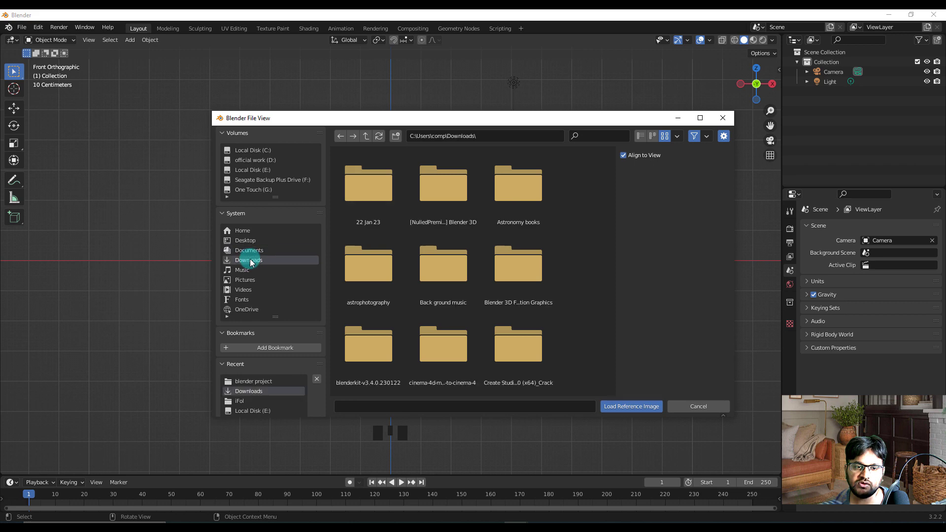
{"action": "scroll", "coordinate": [425, 279], "scroll_direction": "down", "scroll_amount": 10}
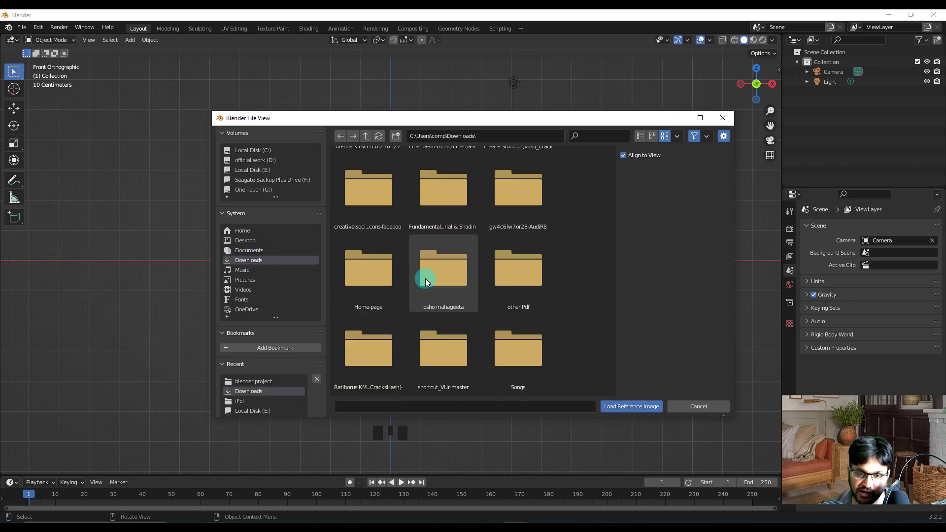
{"action": "scroll", "coordinate": [427, 281], "scroll_direction": "down", "scroll_amount": 5}
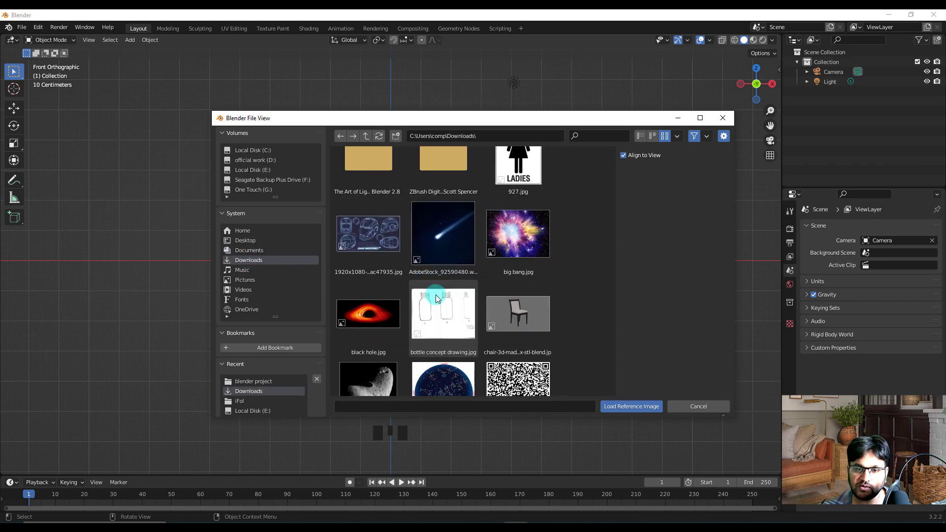
{"action": "left_click", "coordinate": [441, 302]}
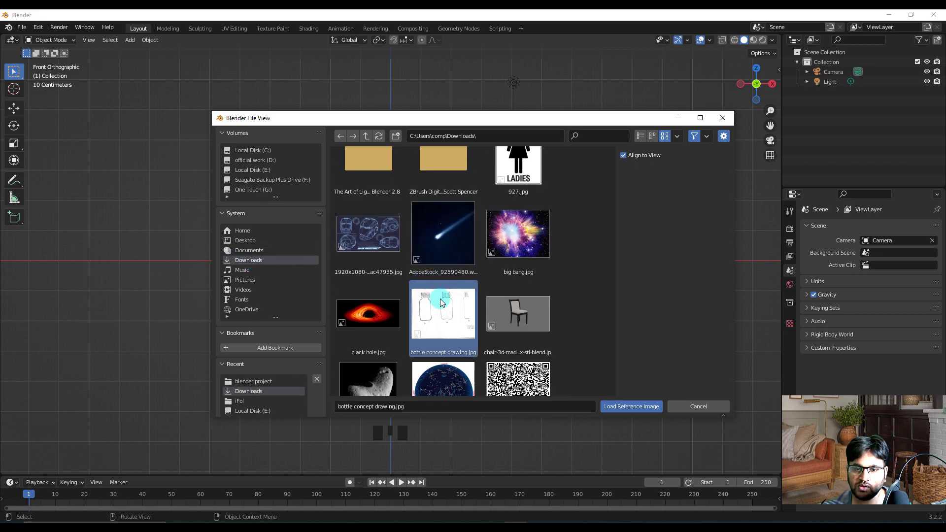
{"action": "left_click", "coordinate": [612, 405]}
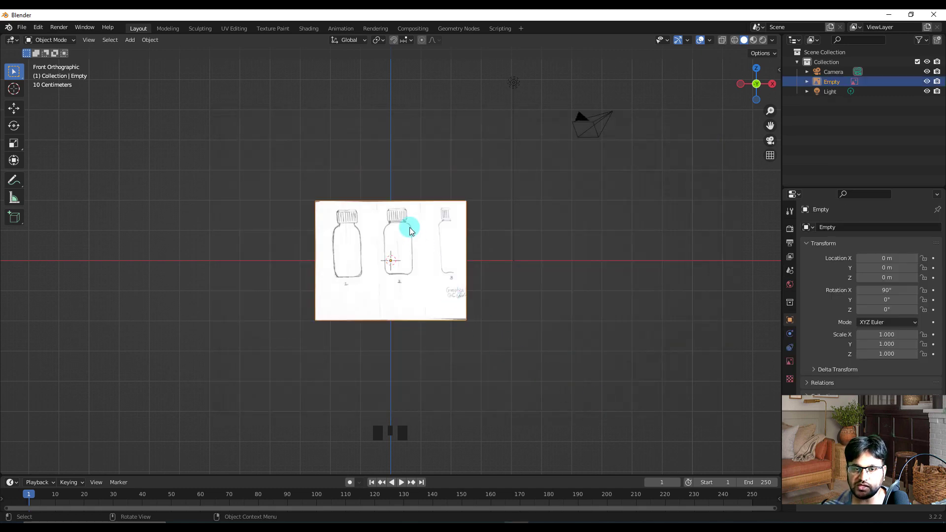
{"action": "scroll", "coordinate": [409, 226], "scroll_direction": "up", "scroll_amount": 5}
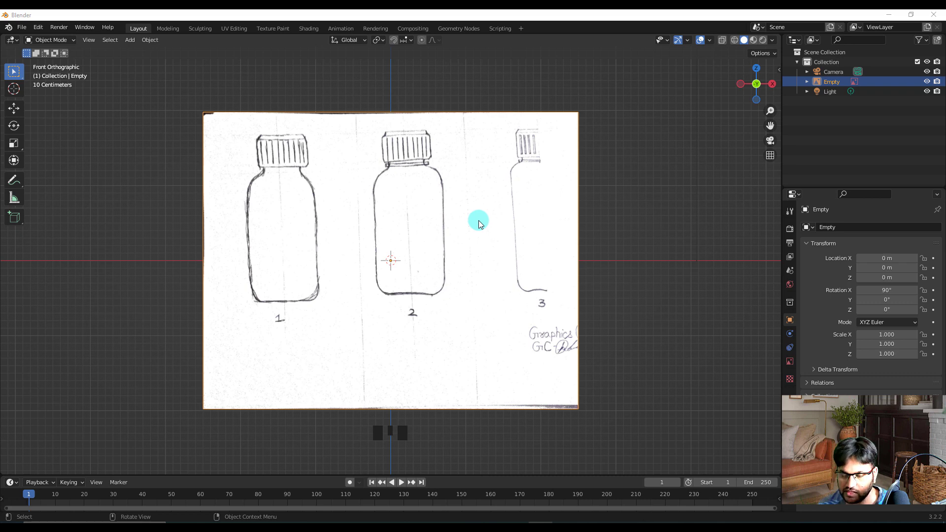
In the right orthographic view, move the reference image about 3 m along the positive Y axis.
{"action": "left_click", "coordinate": [661, 232]}
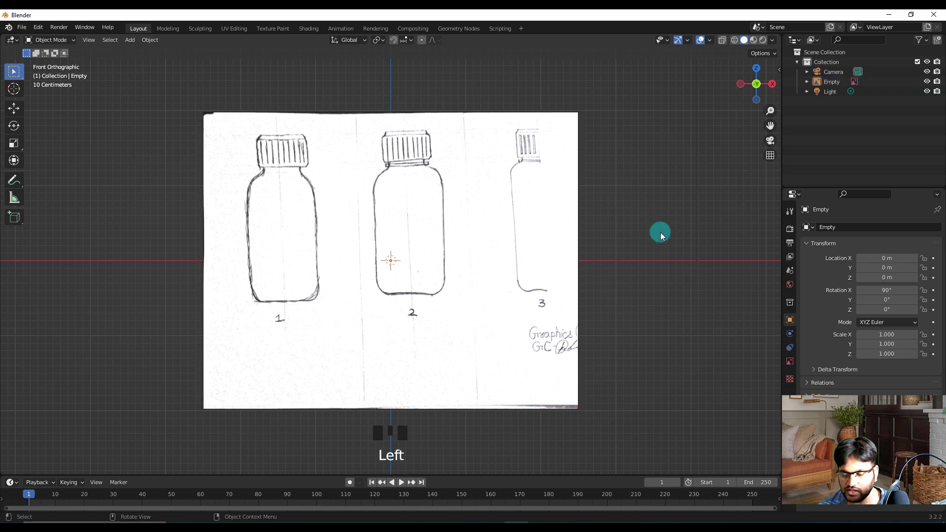
{"action": "key", "text": "KP_3"}
{"action": "scroll", "coordinate": [448, 195], "scroll_direction": "down", "scroll_amount": 5}
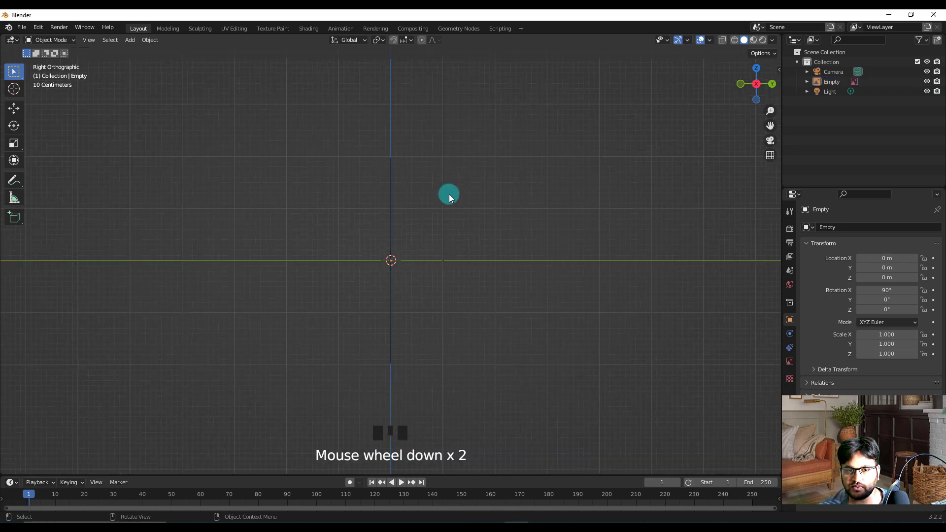
{"action": "scroll", "coordinate": [394, 205], "scroll_direction": "up", "scroll_amount": 2}
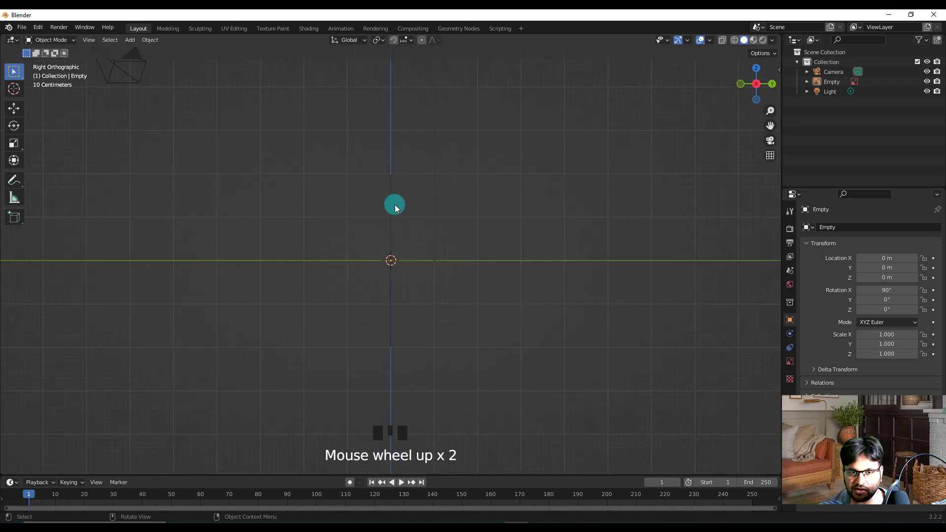
{"action": "left_click", "coordinate": [388, 210]}
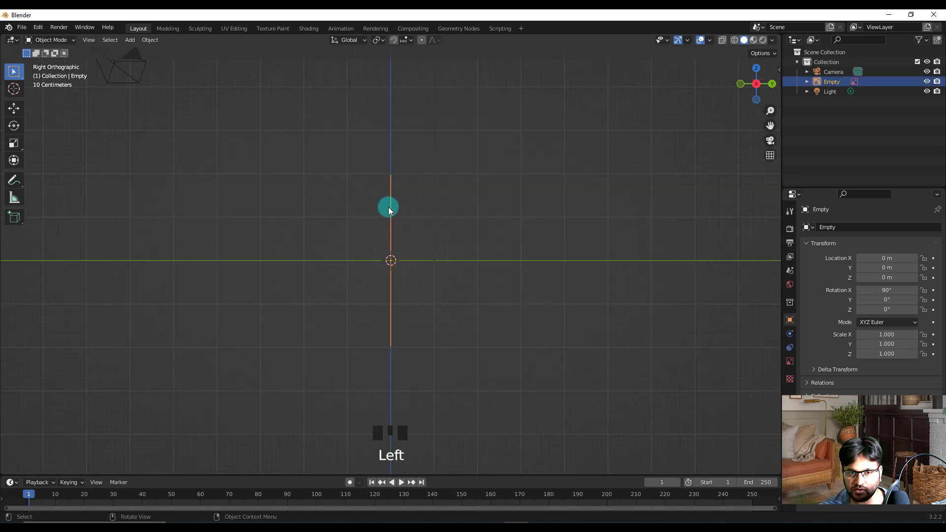
{"action": "key", "text": "g"}
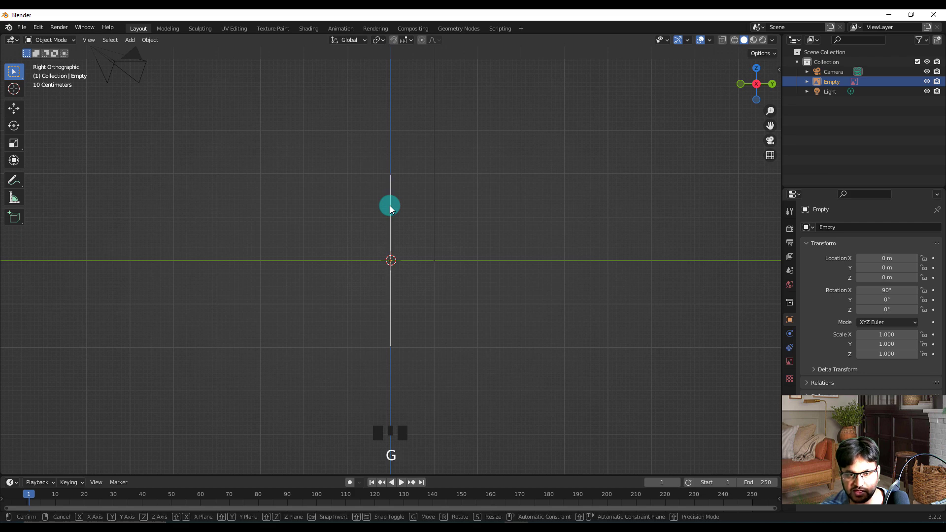
{"action": "key", "text": "y"}
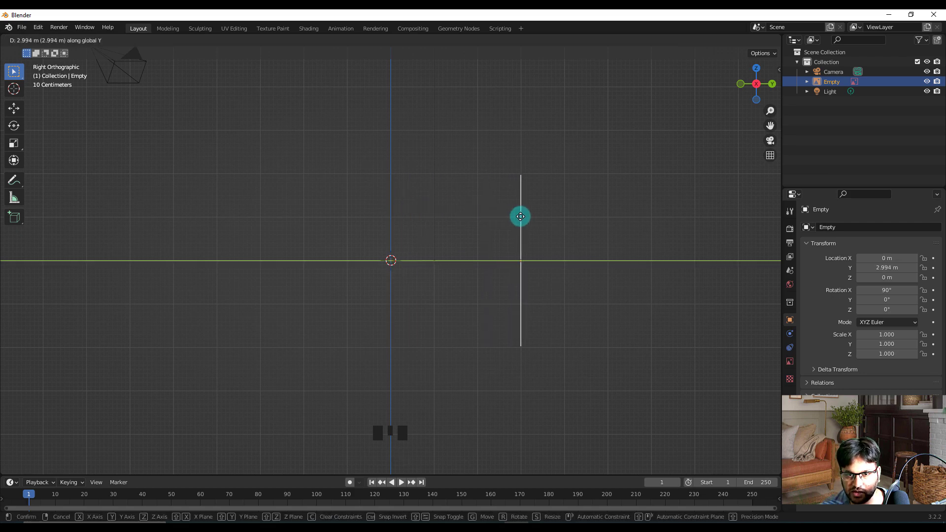
{"action": "left_click", "coordinate": [520, 215]}
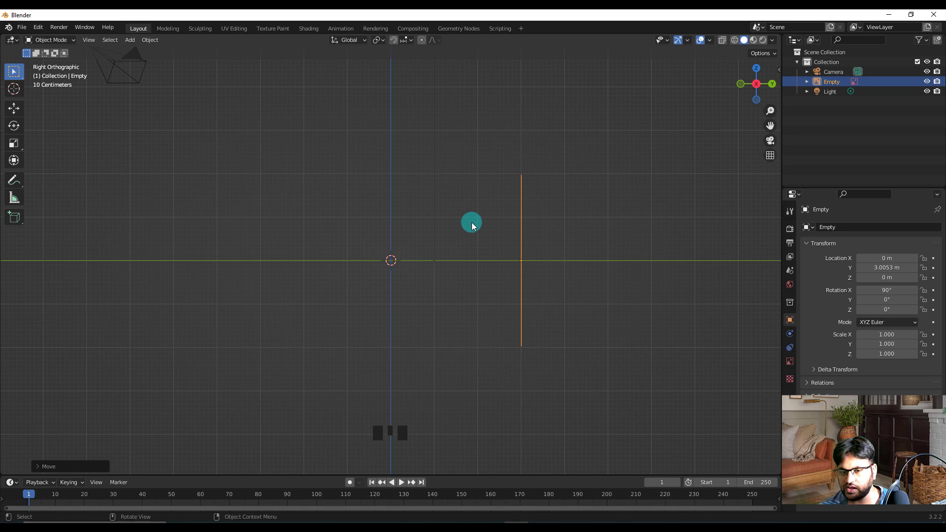
In the front orthographic view, move the reference image about -2.02 m along X, bringing half-bottle sketch 3 to the world's vertical axis.
{"action": "key", "text": "KP_1"}
{"action": "scroll", "coordinate": [432, 233], "scroll_direction": "up", "scroll_amount": 3}
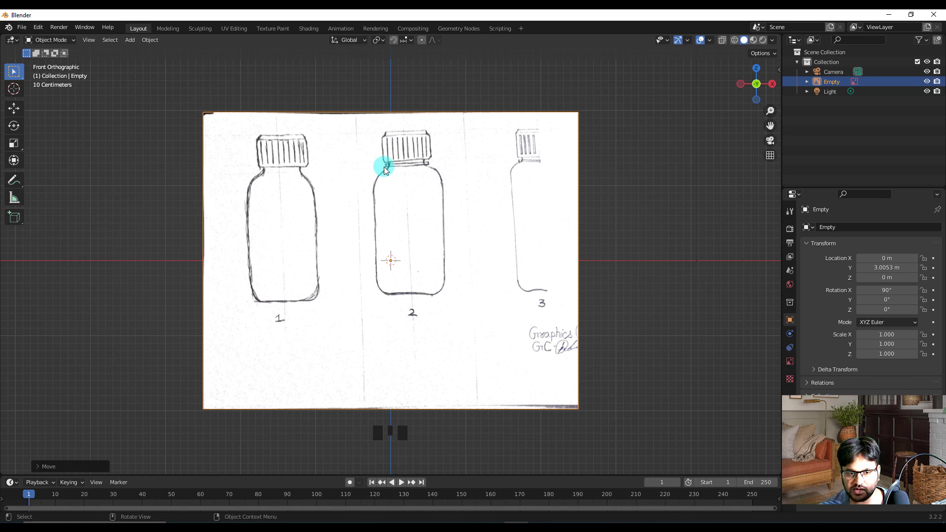
{"action": "key", "text": "g"}
{"action": "key", "text": "x"}
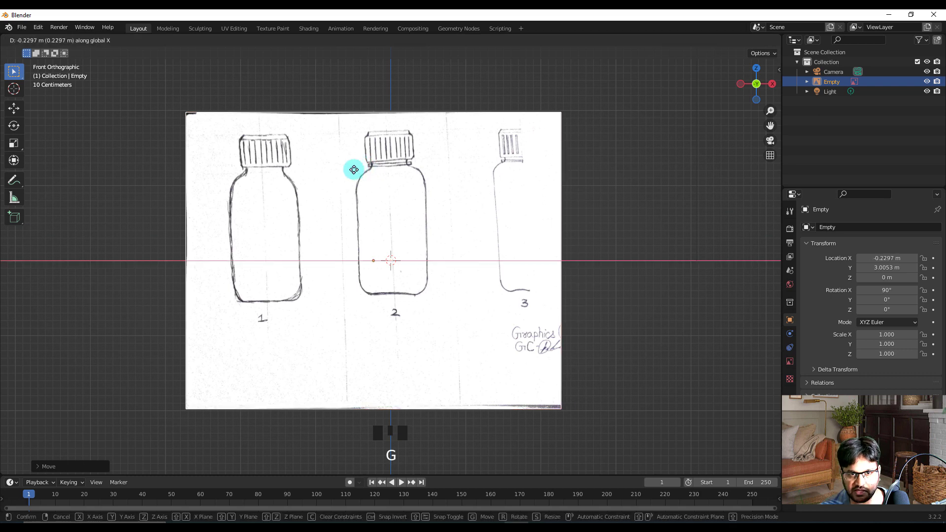
{"action": "left_click", "coordinate": [232, 163]}
Rotate the reference image about 2.36° around the global Y axis to straighten half-bottle sketch 3.
{"action": "scroll", "coordinate": [376, 196], "scroll_direction": "up", "scroll_amount": 2}
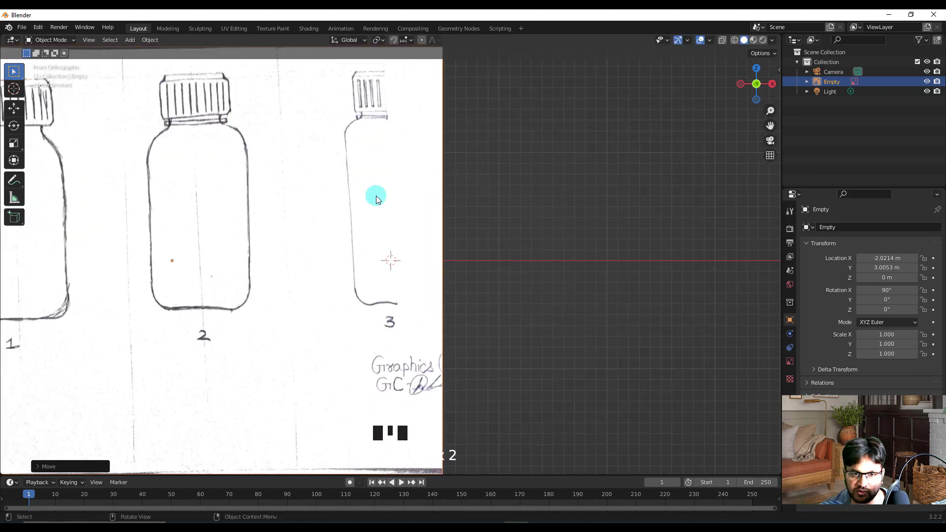
{"action": "scroll", "coordinate": [377, 188], "scroll_direction": "down", "scroll_amount": 3}
{"action": "scroll", "coordinate": [372, 185], "scroll_direction": "up", "scroll_amount": 2}
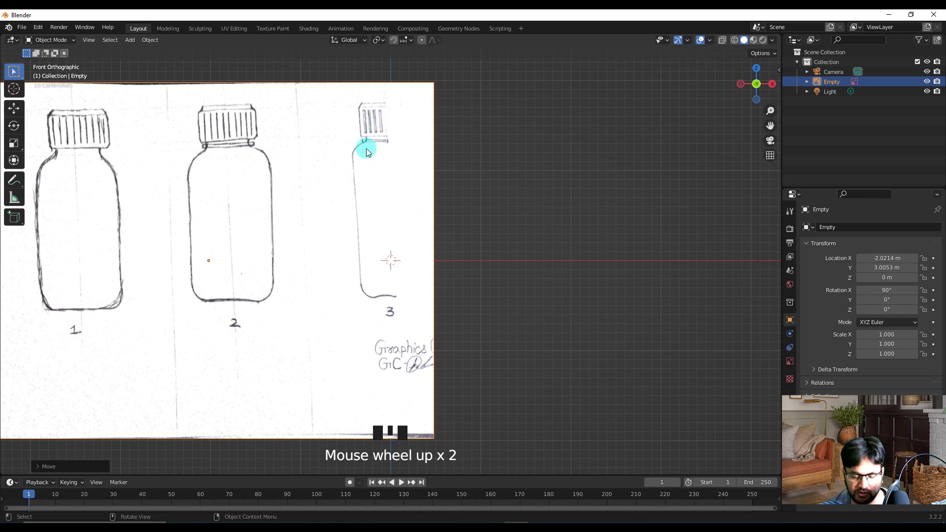
{"action": "key", "text": "r"}
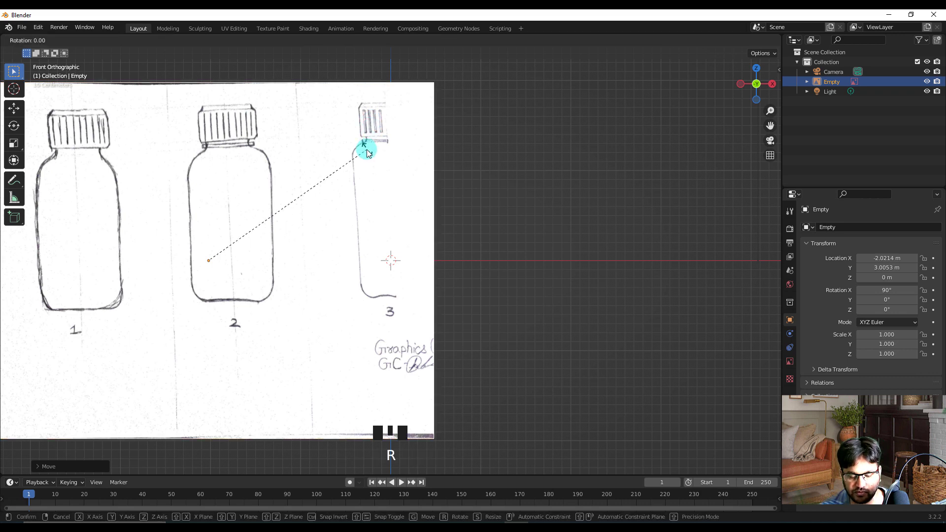
{"action": "key", "text": "y"}
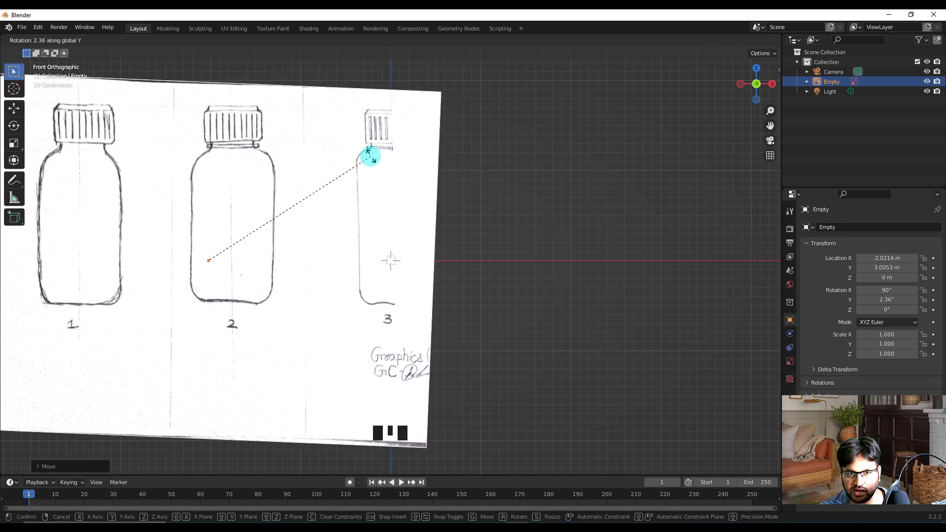
{"action": "left_click", "coordinate": [370, 157]}
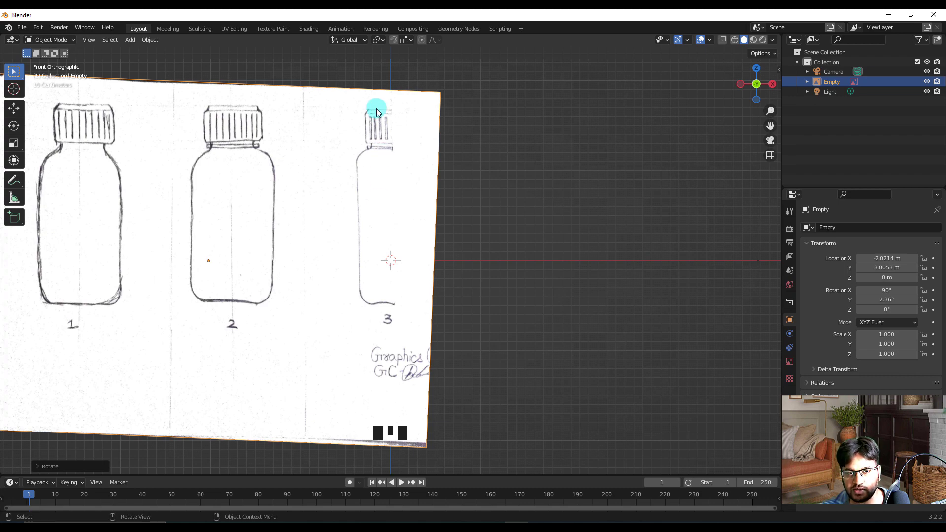
{"action": "scroll", "coordinate": [376, 109], "scroll_direction": "up", "scroll_amount": 4}
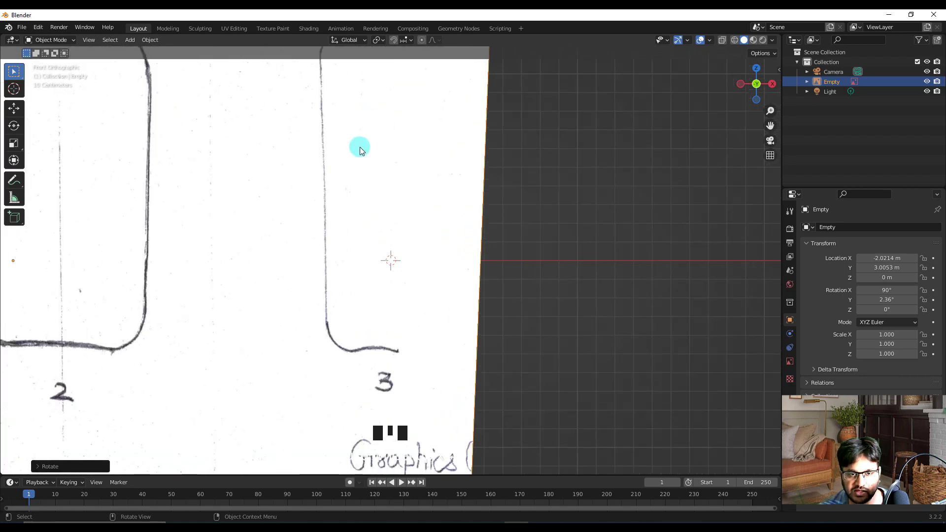
{"action": "middle_click_drag", "start_coordinate": [360, 149], "coordinate": [391, 381], "text": "shift"}
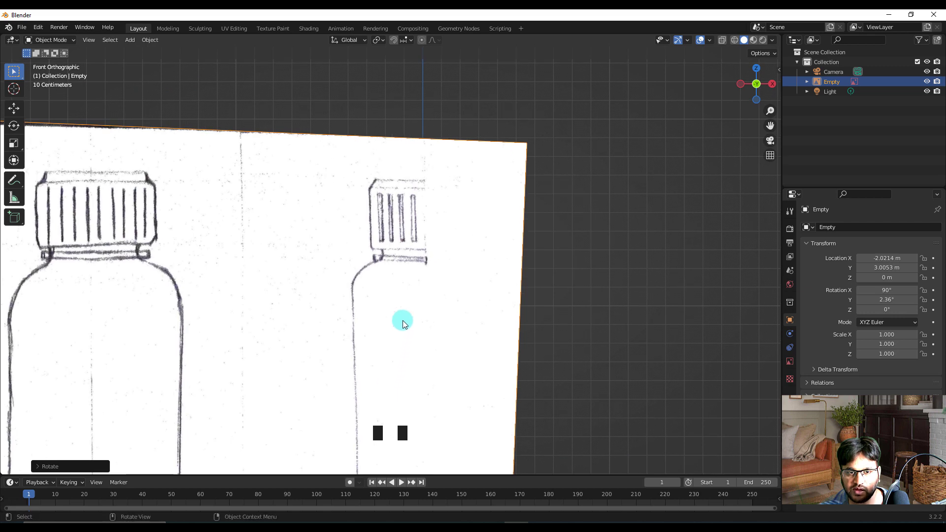
{"action": "scroll", "coordinate": [391, 237], "scroll_direction": "up", "scroll_amount": 2}
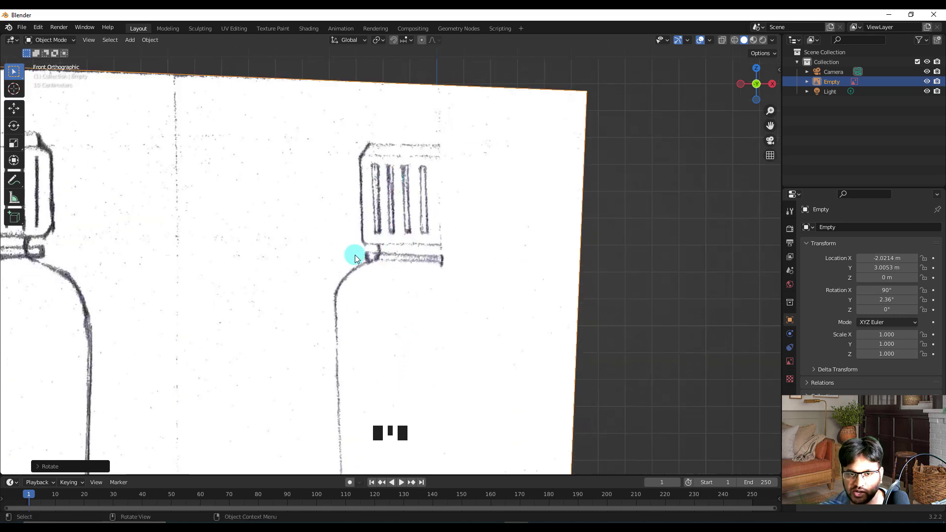
{"action": "scroll", "coordinate": [354, 255], "scroll_direction": "down", "scroll_amount": 1}
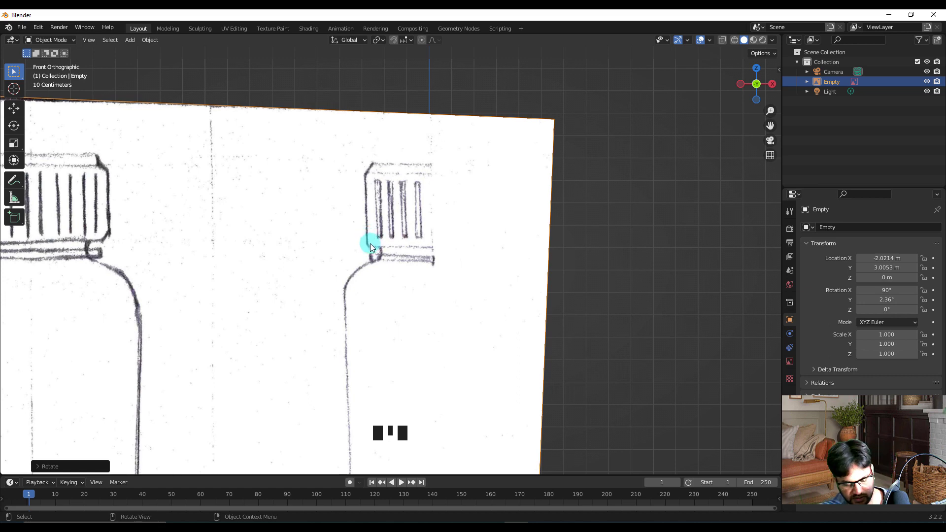
{"action": "scroll", "coordinate": [370, 244], "scroll_direction": "down", "scroll_amount": 5}
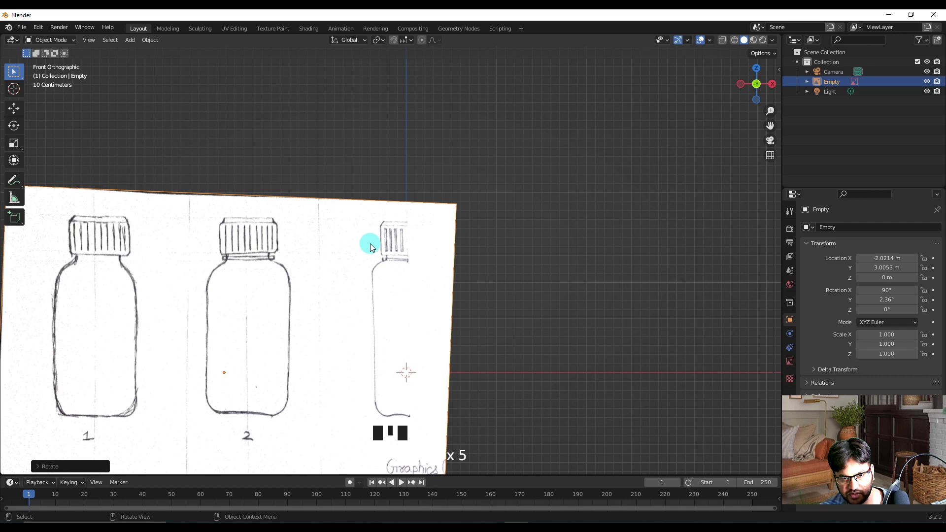
{"action": "middle_click_drag", "start_coordinate": [369, 265], "coordinate": [372, 184], "text": "shift"}
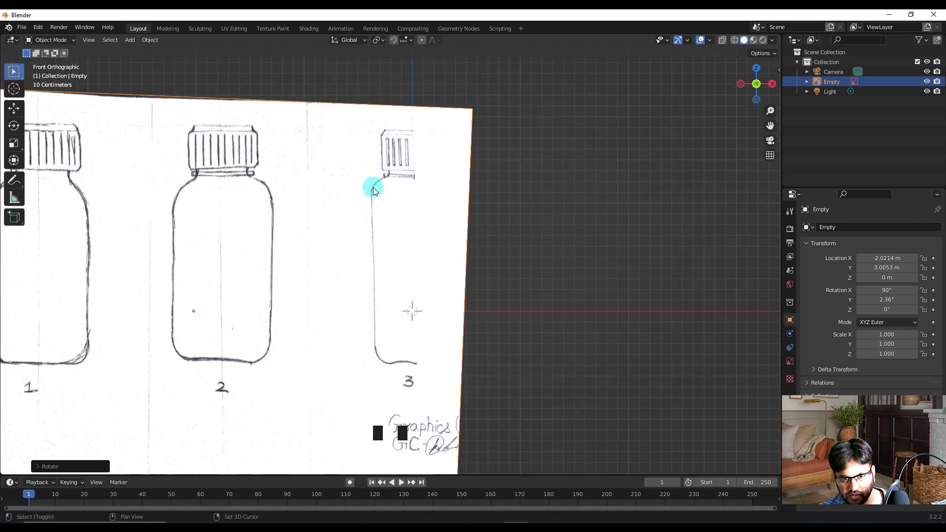
{"action": "key", "text": "shift+a"}
{"action": "mouse_move", "coordinate": [386, 231]}
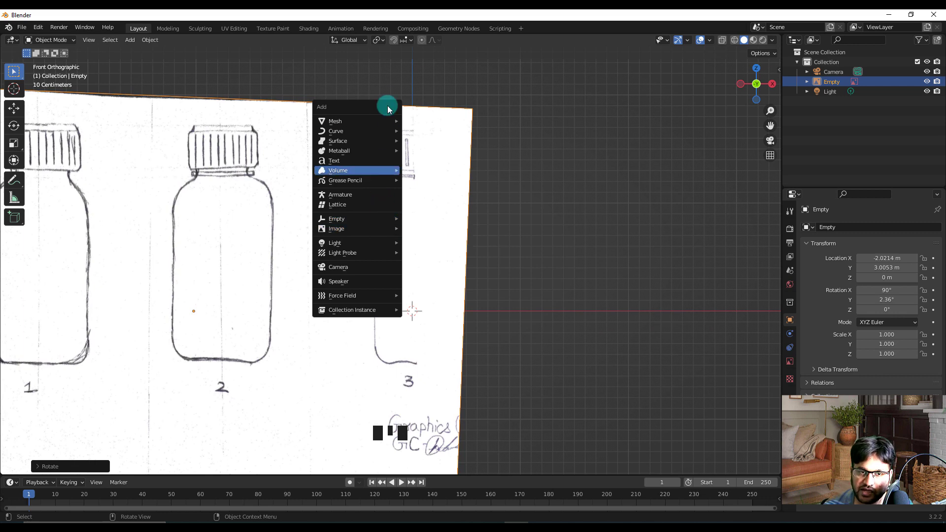
{"action": "mouse_move", "coordinate": [379, 121]}
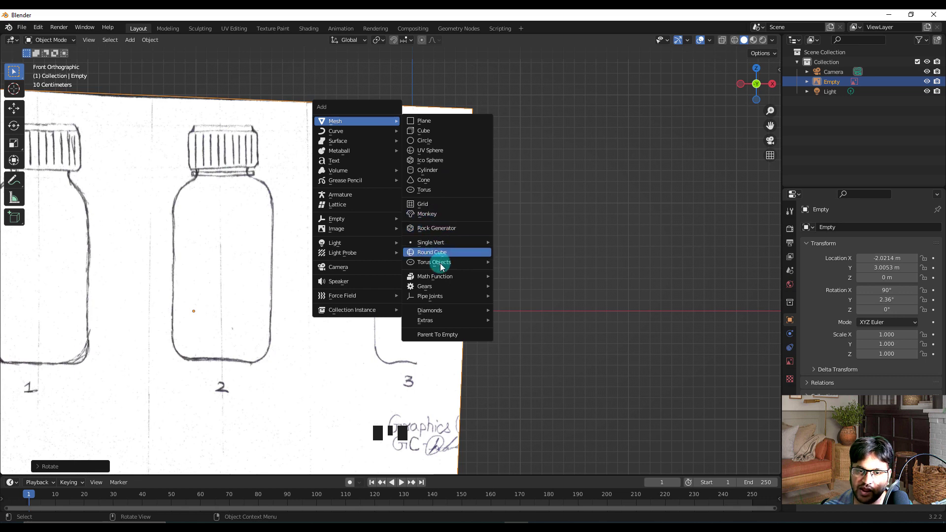
{"action": "mouse_move", "coordinate": [433, 261]}
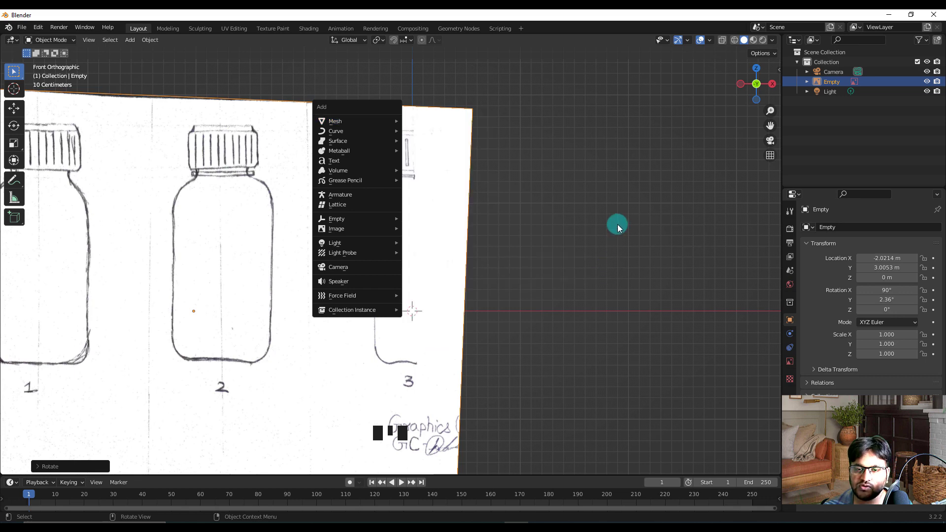
Search the add-ons in the Preferences for "extr".
{"action": "left_click", "coordinate": [39, 27]}
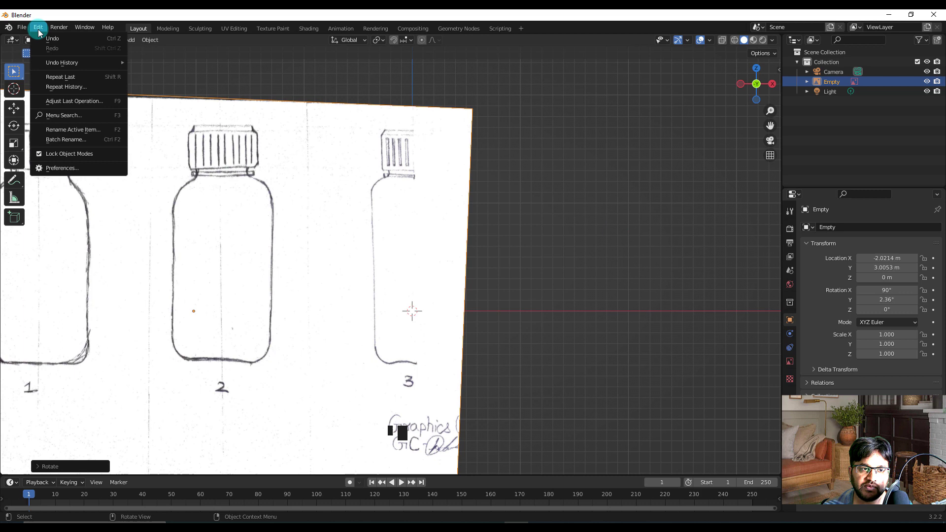
{"action": "left_click", "coordinate": [53, 168]}
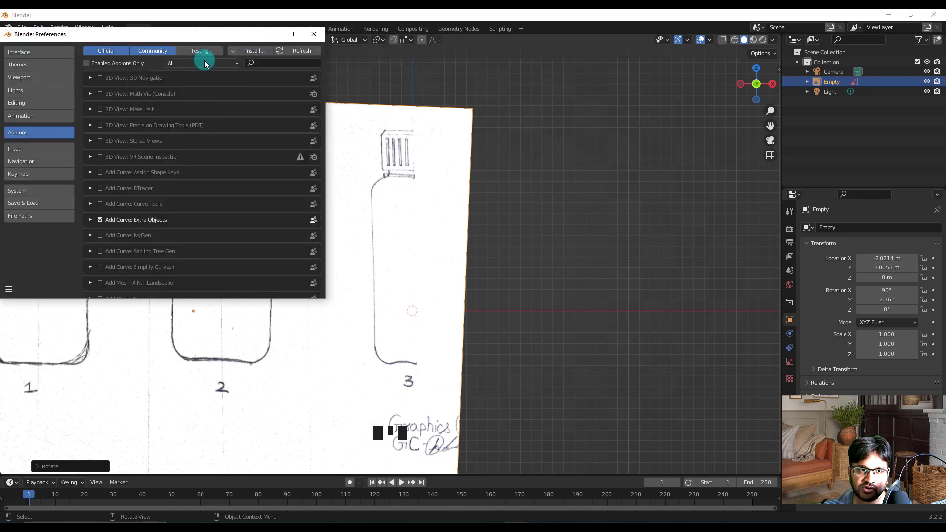
{"action": "left_click", "coordinate": [275, 62]}
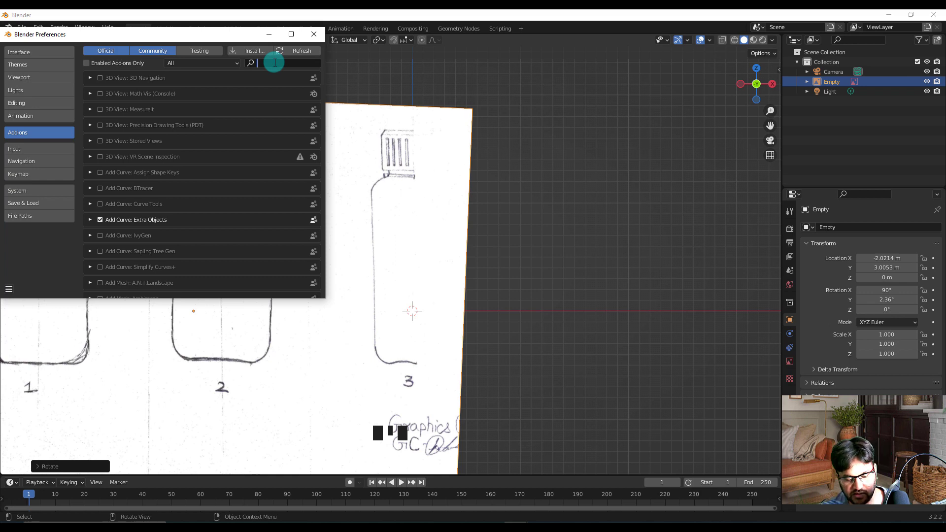
{"action": "type", "text": "extr"}
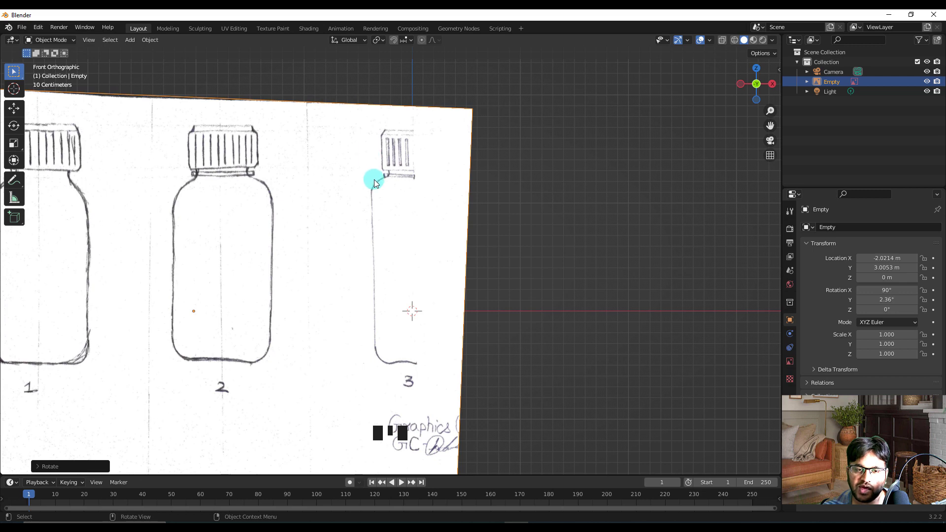
Add a single-vertex mesh object at the world origin.
{"action": "key", "text": "shift+a"}
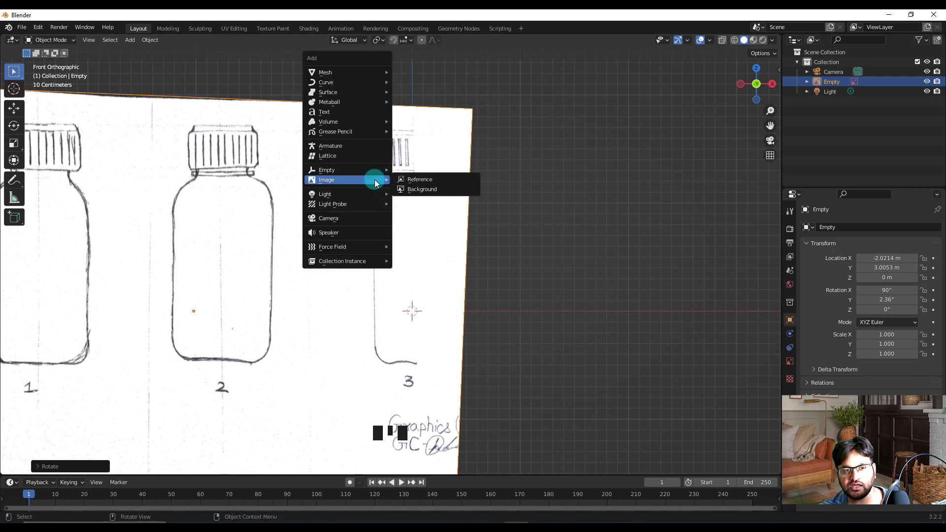
{"action": "mouse_move", "coordinate": [351, 71]}
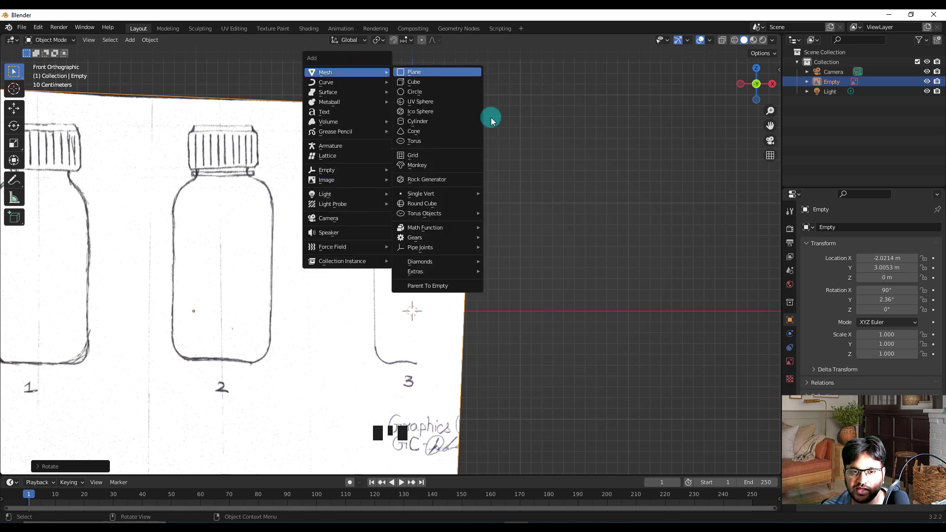
{"action": "mouse_move", "coordinate": [476, 194]}
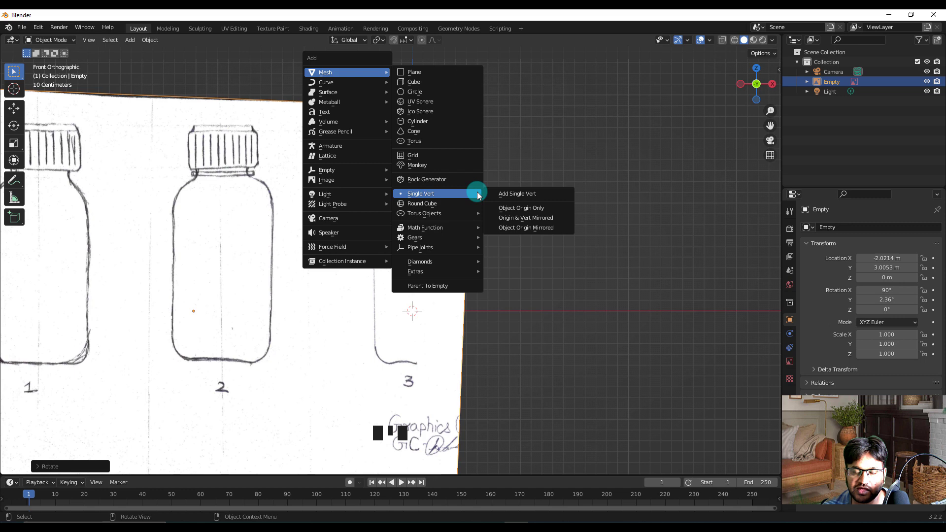
{"action": "left_click", "coordinate": [531, 194]}
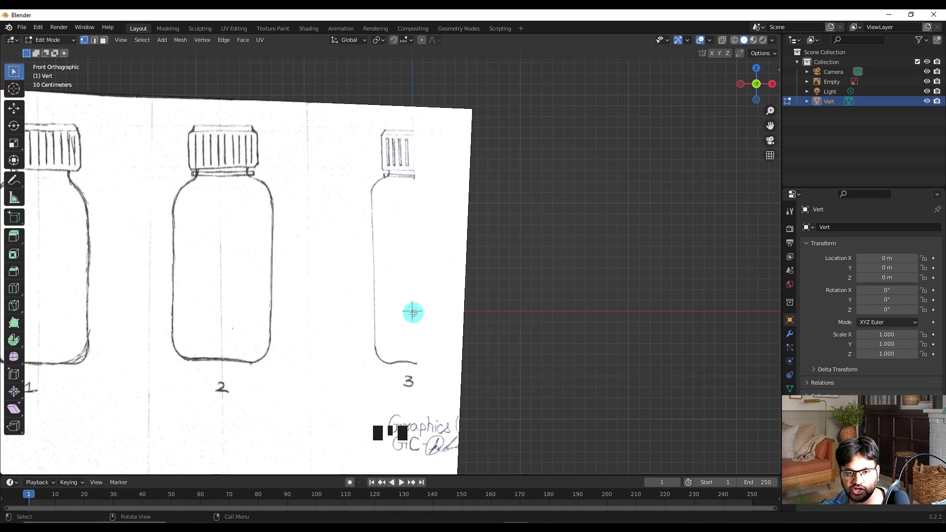
Move the vertex up onto the top of the outermost groove of the cap in half-bottle sketch 3.
{"action": "left_click_drag", "start_coordinate": [413, 312], "coordinate": [389, 141]}
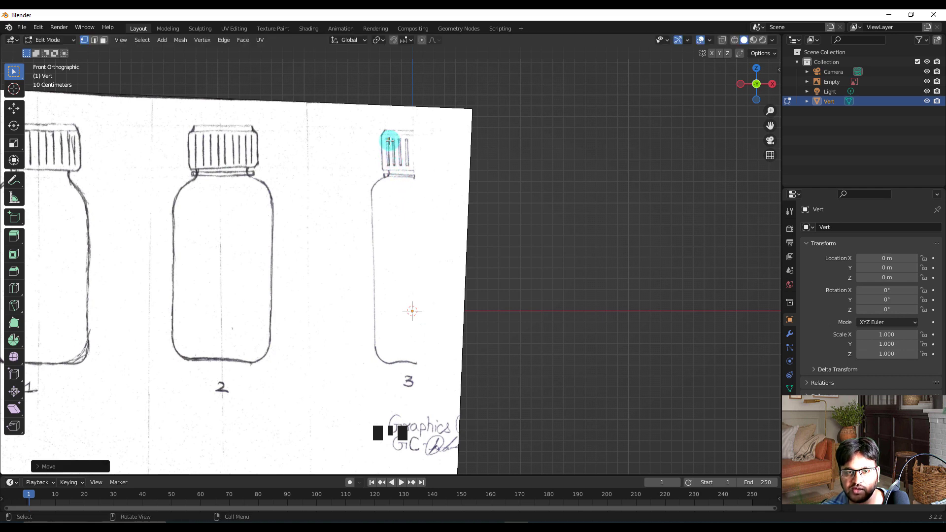
{"action": "scroll", "coordinate": [390, 132], "scroll_direction": "up", "scroll_amount": 2}
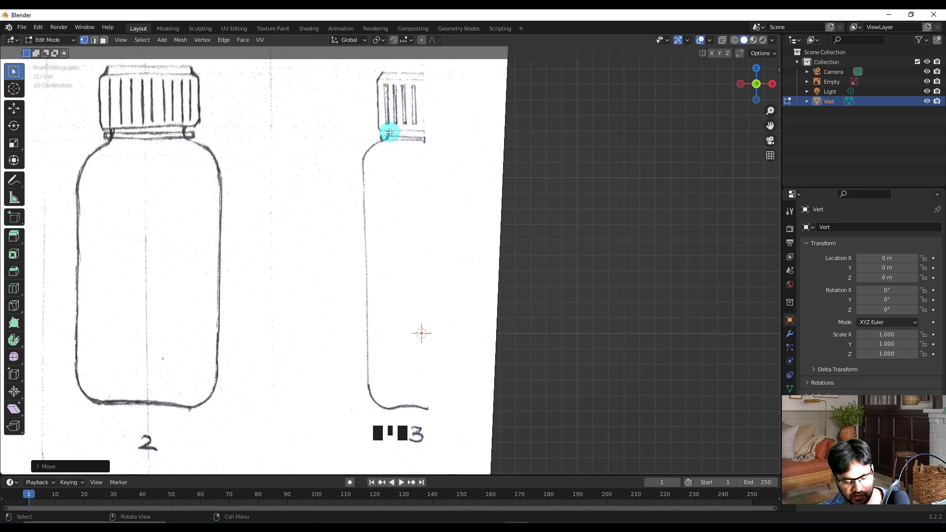
{"action": "scroll", "coordinate": [377, 208], "scroll_direction": "up", "scroll_amount": 2}
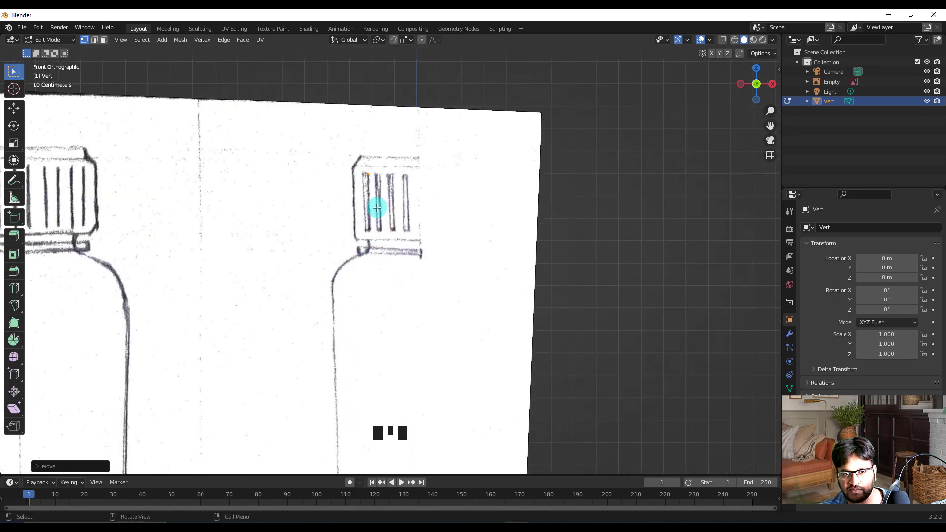
{"action": "scroll", "coordinate": [377, 208], "scroll_direction": "up", "scroll_amount": 2}
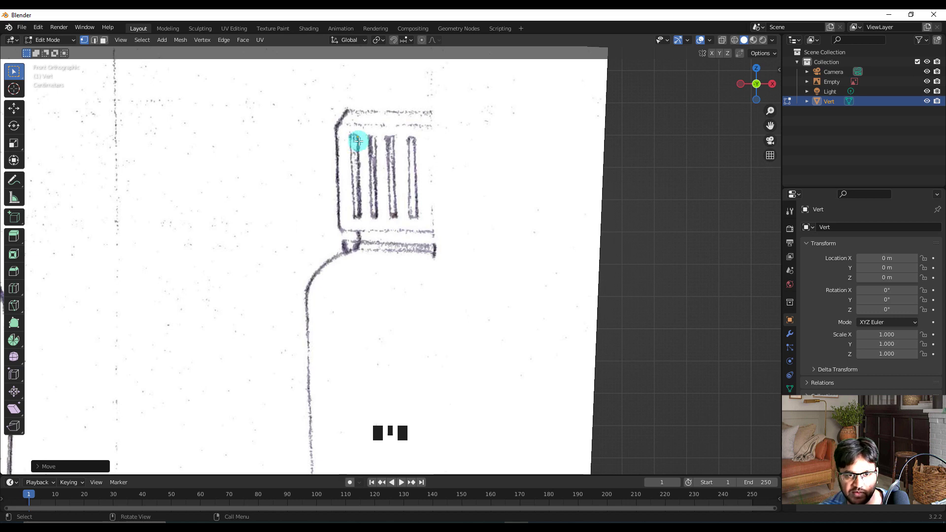
Extrude the vertex straight down along global Z in two segments, the second about 0.18 m, ending at the cap's lower edge.
{"action": "key", "text": "g"}
{"action": "key", "text": "z"}
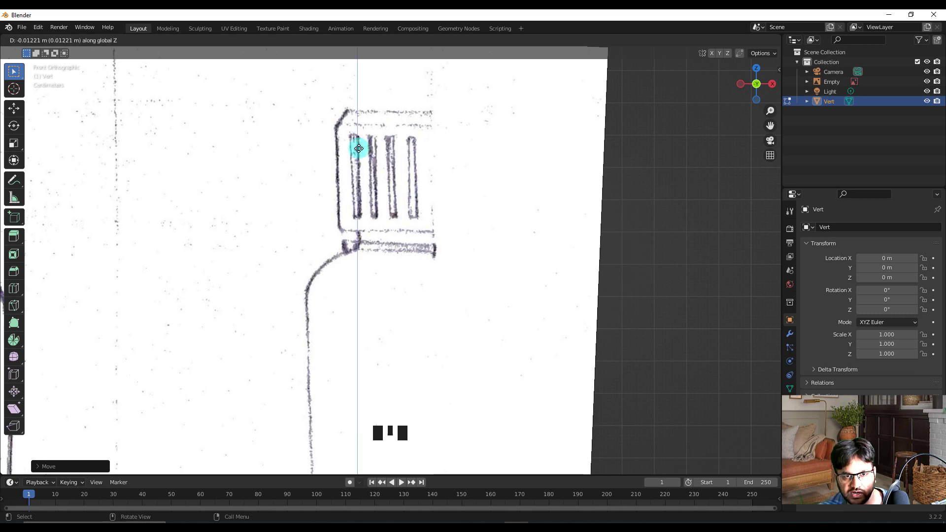
{"action": "left_click", "coordinate": [356, 174]}
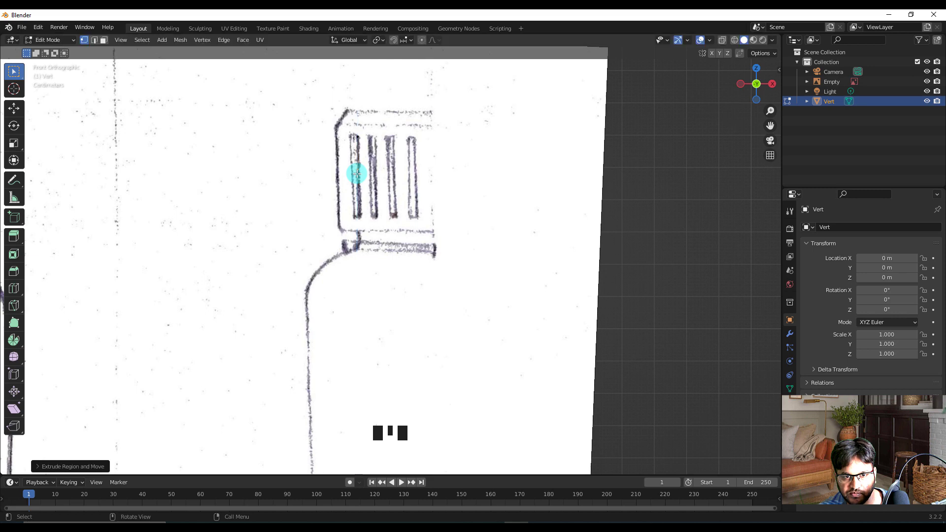
{"action": "key", "text": "z"}
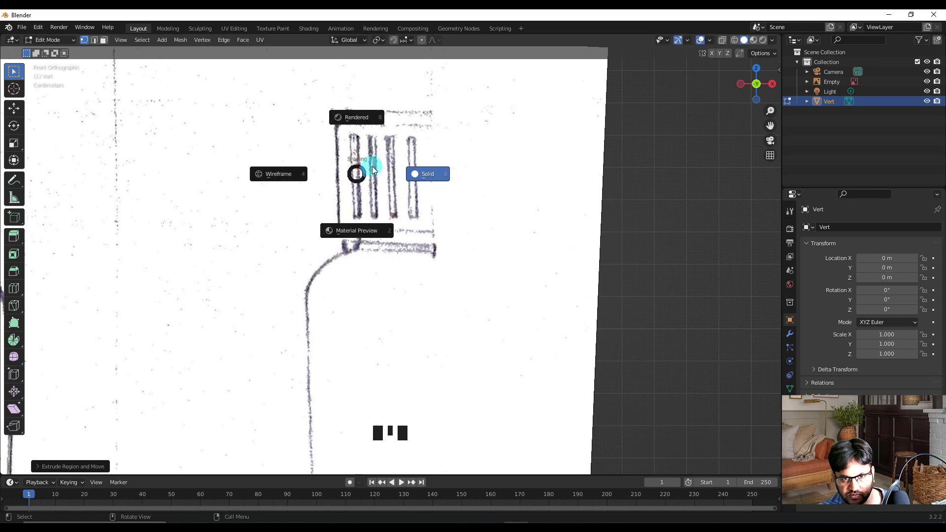
{"action": "left_click", "coordinate": [371, 166]}
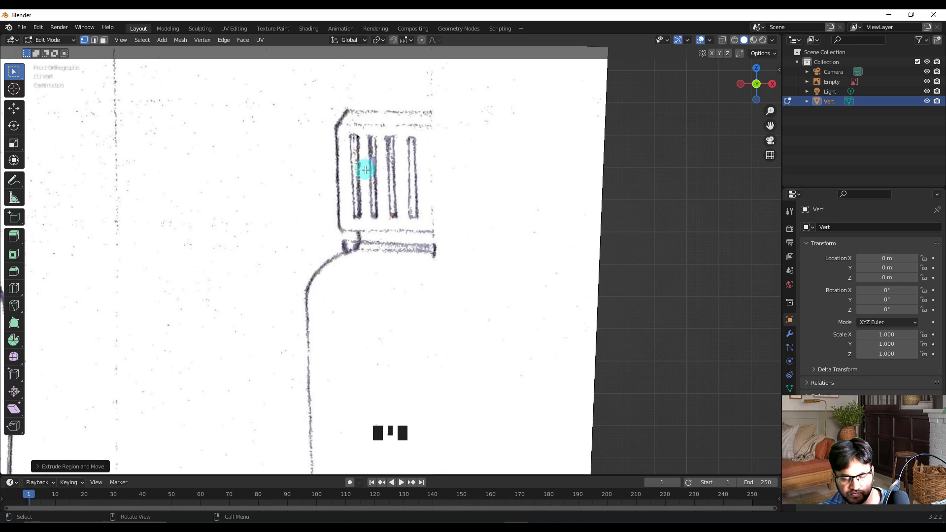
{"action": "key", "text": "e"}
{"action": "key", "text": "z"}
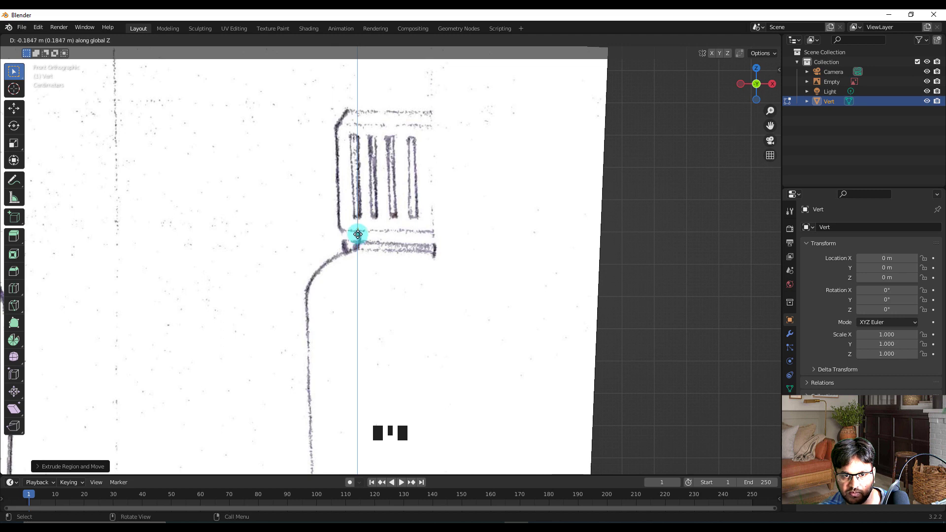
{"action": "left_click", "coordinate": [357, 235]}
Extrude four short connected segments from the lowest vertex, tracing the neck outline below the cap down to the start of the shoulder.
{"action": "scroll", "coordinate": [355, 232], "scroll_direction": "up", "scroll_amount": 4}
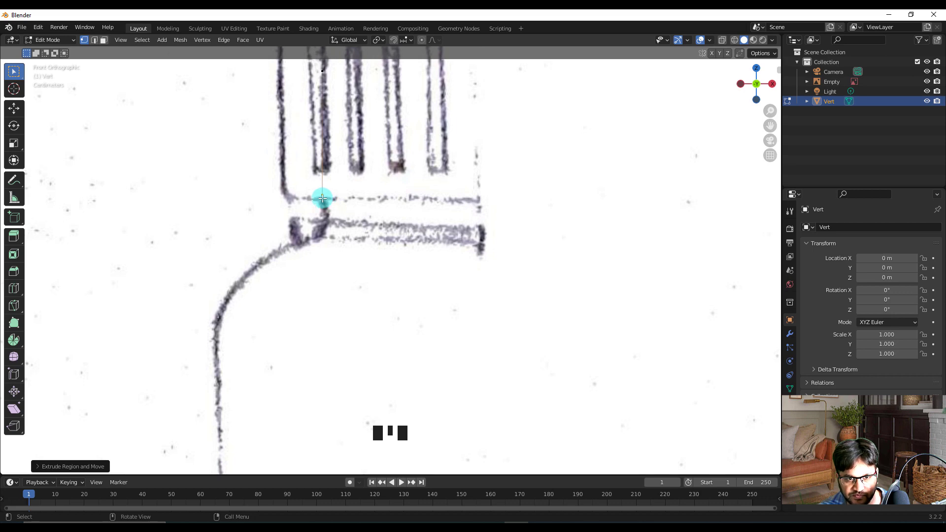
{"action": "key", "text": "e"}
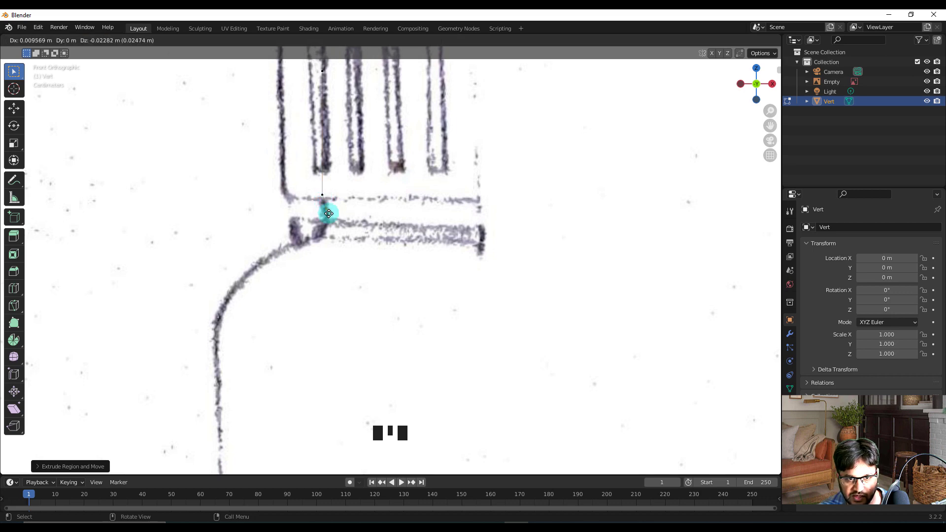
{"action": "left_click", "coordinate": [328, 213]}
{"action": "key", "text": "e"}
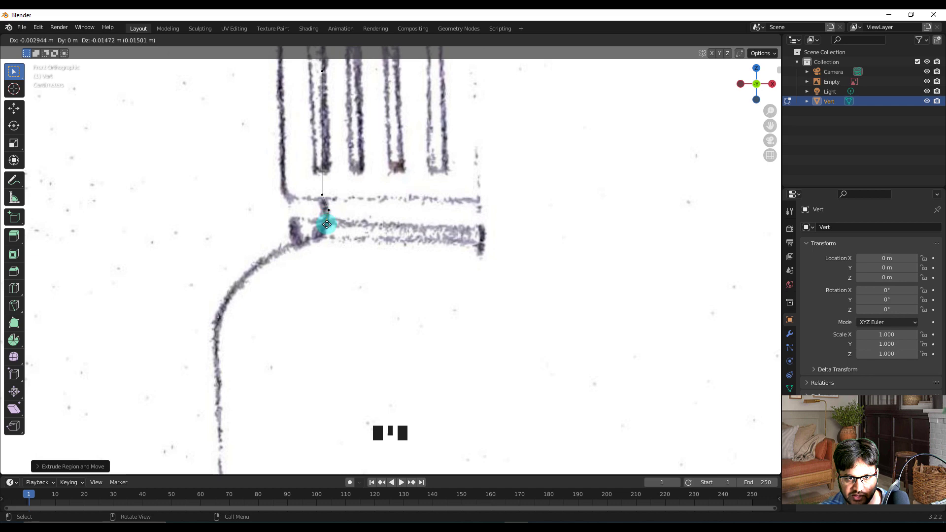
{"action": "left_click", "coordinate": [326, 226]}
{"action": "key", "text": "e"}
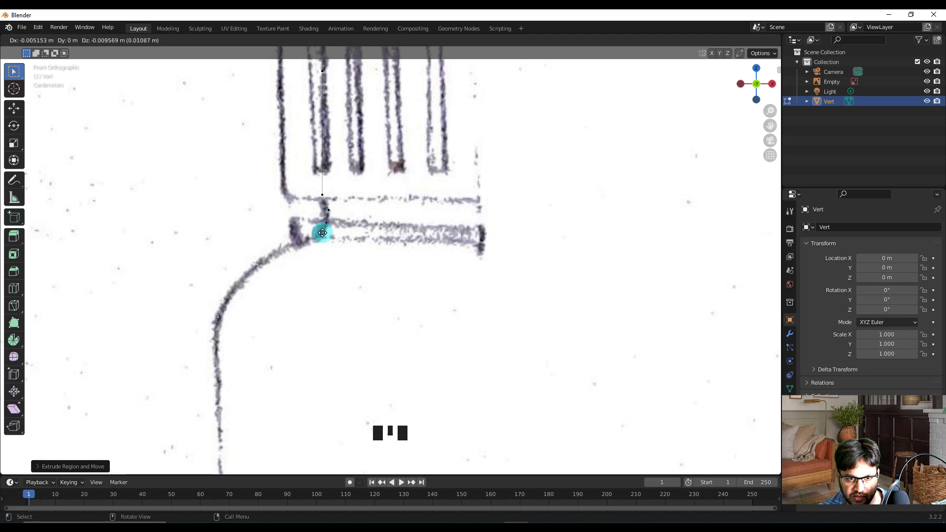
{"action": "left_click", "coordinate": [321, 235]}
{"action": "key", "text": "e"}
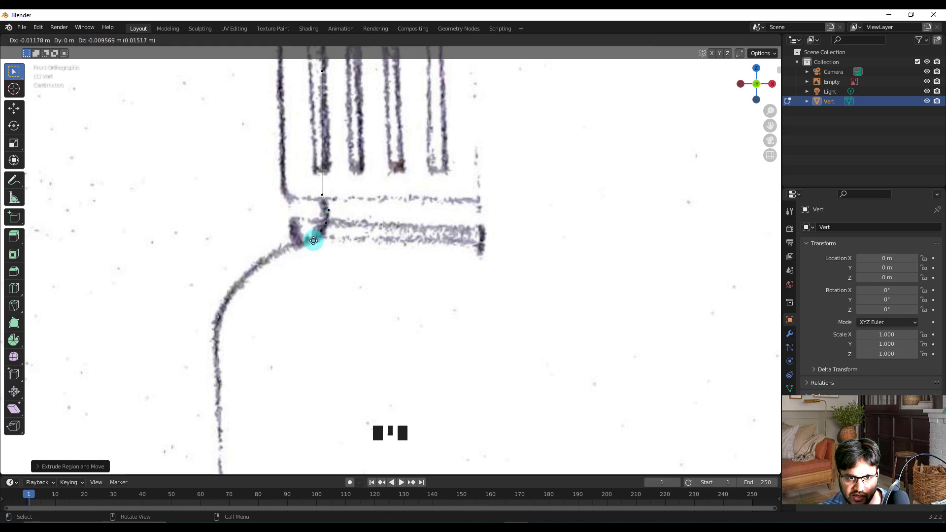
{"action": "left_click", "coordinate": [313, 241]}
Extrude four short connected segments from the end vertex, tracing the upper half of the shoulder curve outward from the neck.
{"action": "key", "text": "e"}
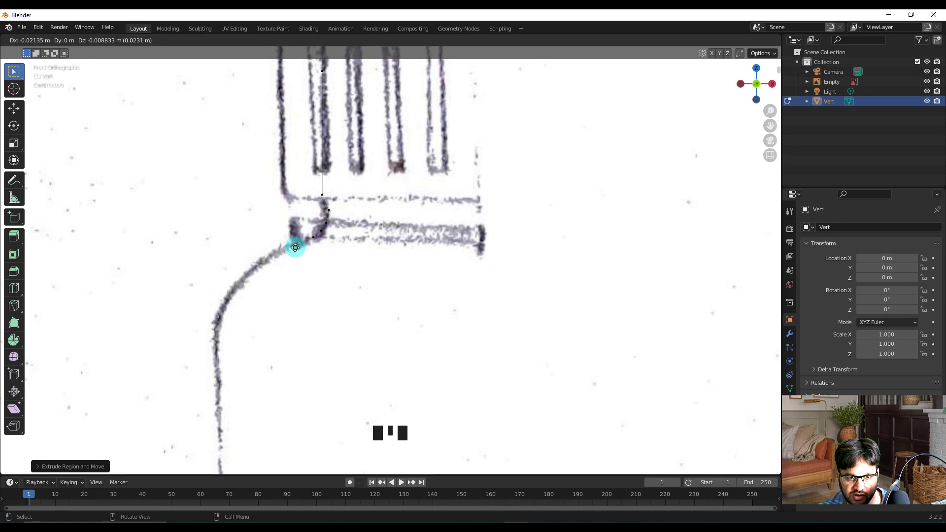
{"action": "left_click", "coordinate": [296, 247]}
{"action": "key", "text": "e"}
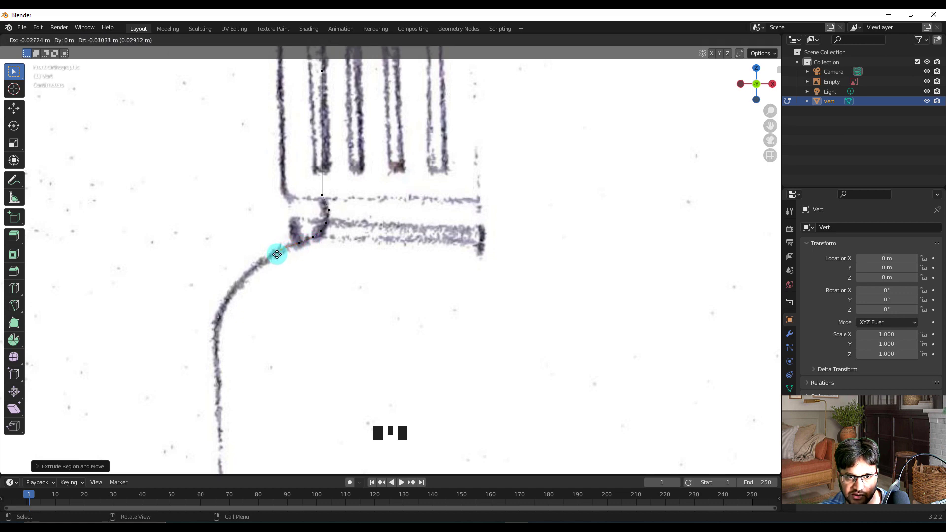
{"action": "left_click", "coordinate": [277, 254]}
{"action": "key", "text": "e"}
{"action": "left_click", "coordinate": [266, 261]}
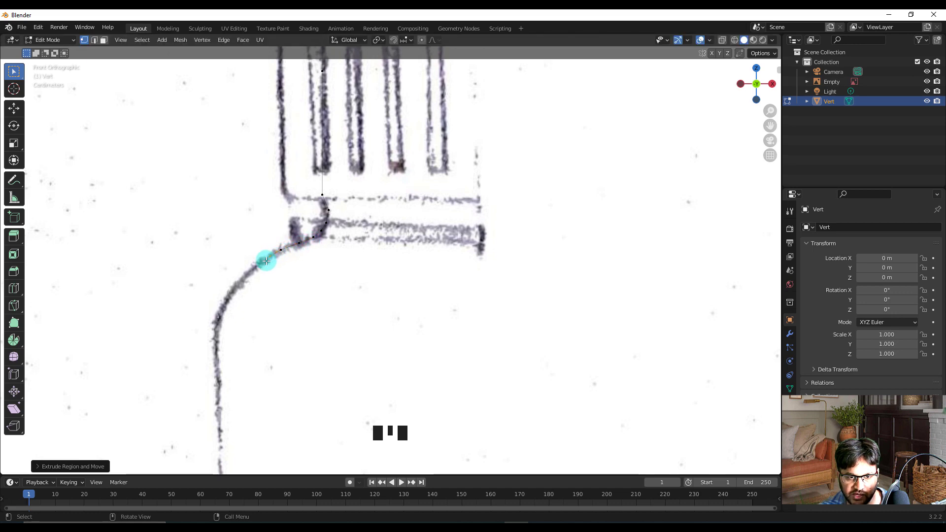
{"action": "key", "text": "e"}
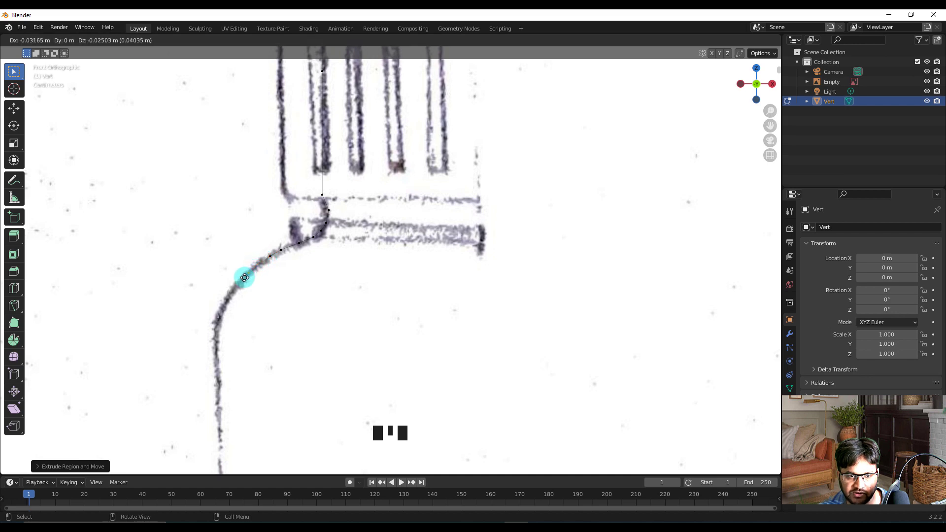
{"action": "left_click", "coordinate": [244, 278]}
Continue the profile with four more extruded segments down the lower half of the shoulder curve to the start of the straight side wall.
{"action": "key", "text": "e"}
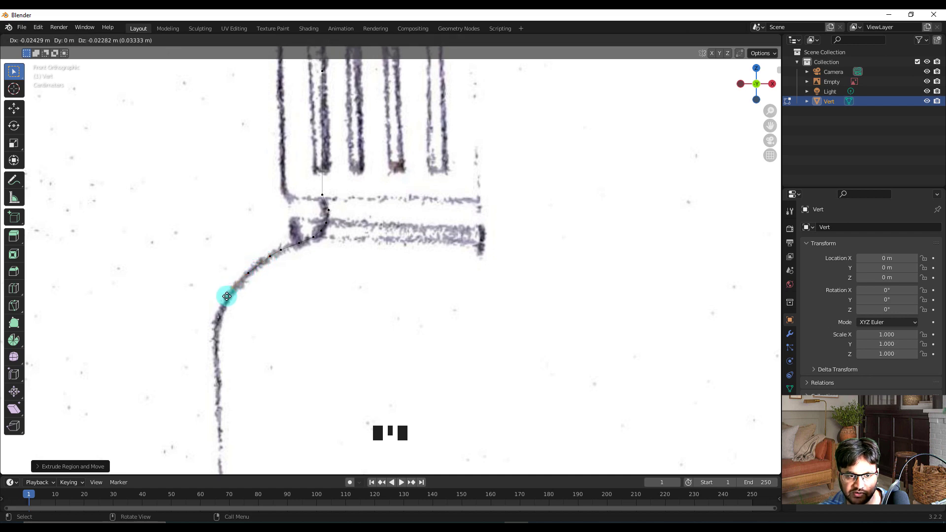
{"action": "left_click", "coordinate": [232, 293]}
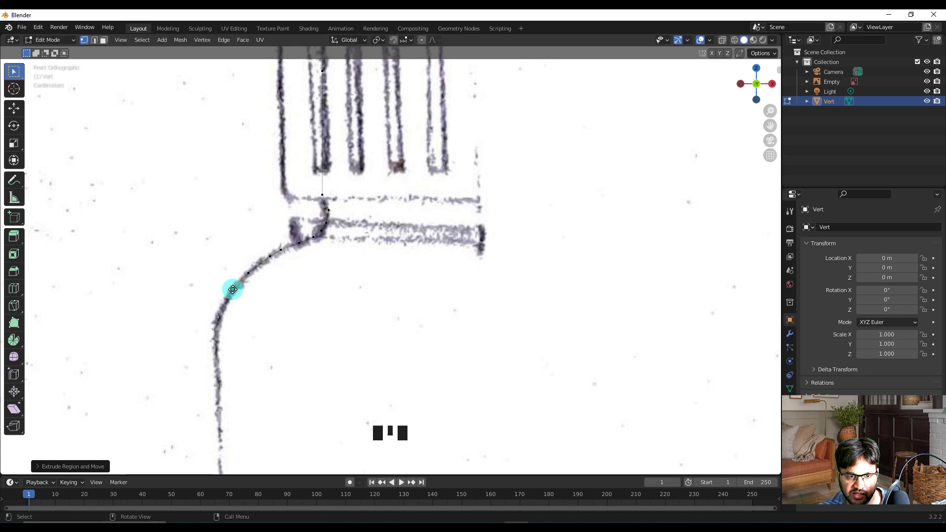
{"action": "key", "text": "e"}
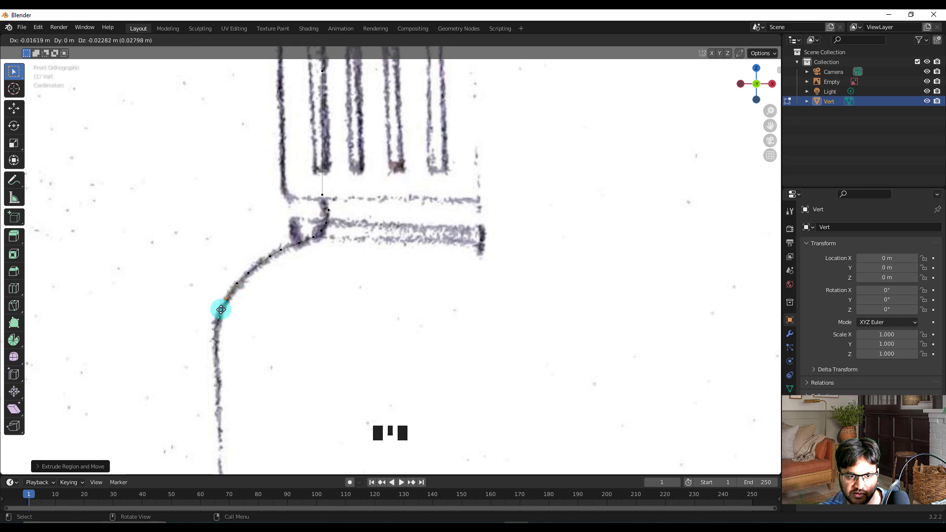
{"action": "left_click", "coordinate": [220, 308]}
{"action": "key", "text": "e"}
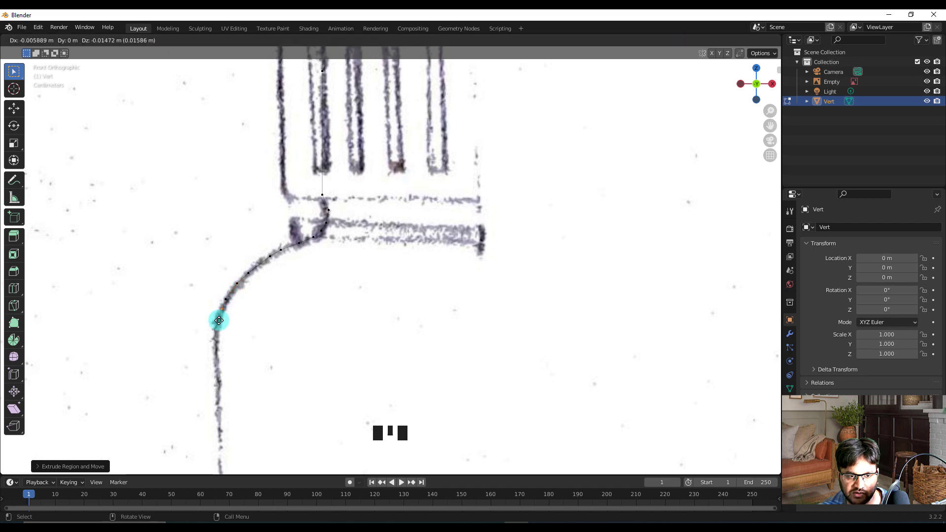
{"action": "left_click", "coordinate": [217, 320]}
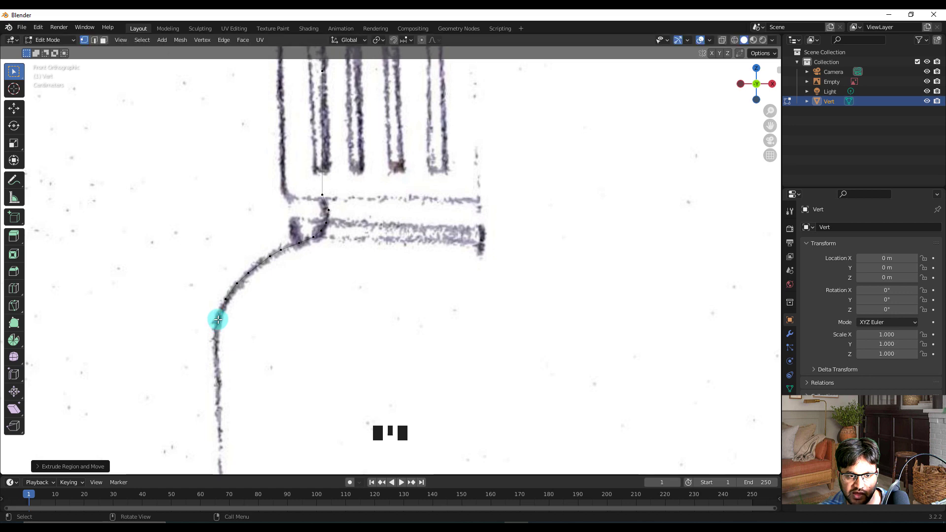
{"action": "middle_click_drag", "start_coordinate": [220, 317], "coordinate": [243, 148], "text": "shift"}
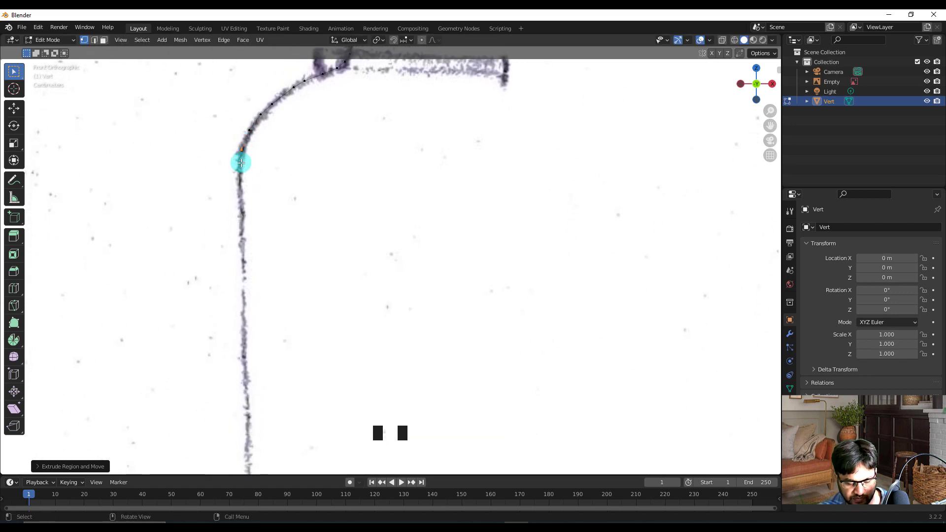
{"action": "key", "text": "e"}
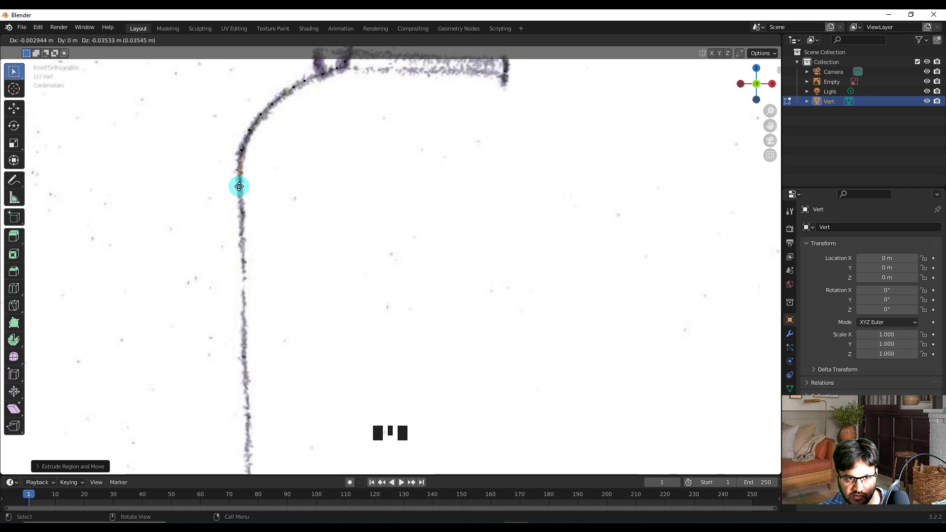
{"action": "left_click", "coordinate": [240, 186]}
{"action": "scroll", "coordinate": [237, 172], "scroll_direction": "down", "scroll_amount": 4}
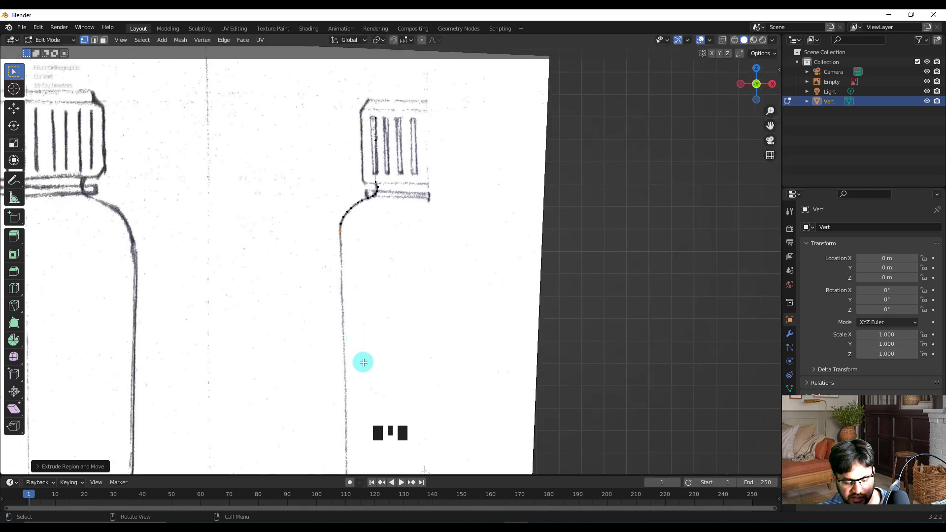
{"action": "middle_click_drag", "start_coordinate": [363, 362], "coordinate": [325, 264], "text": "shift"}
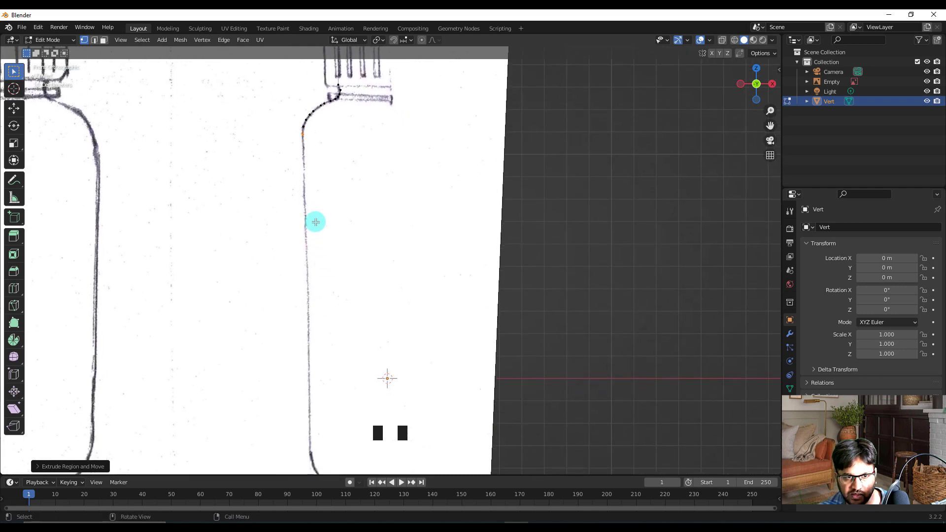
{"action": "key", "text": "e"}
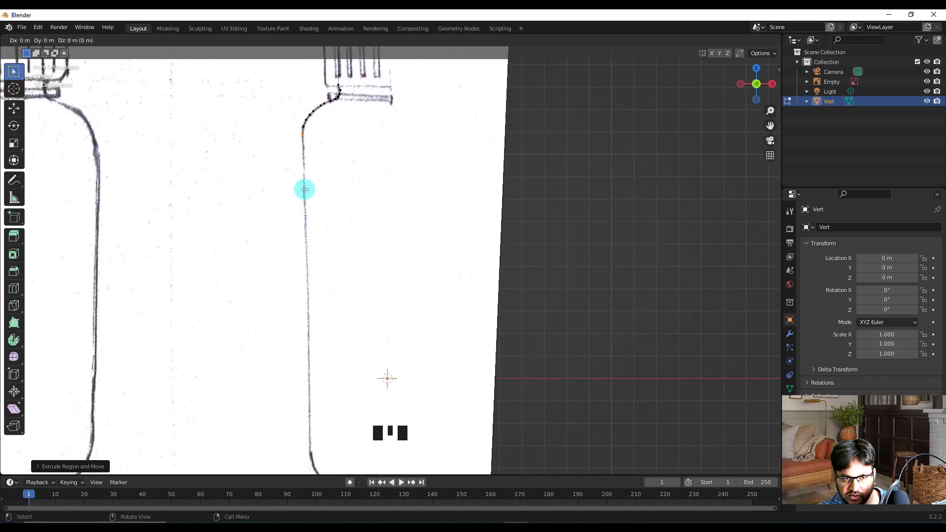
{"action": "key", "text": "z"}
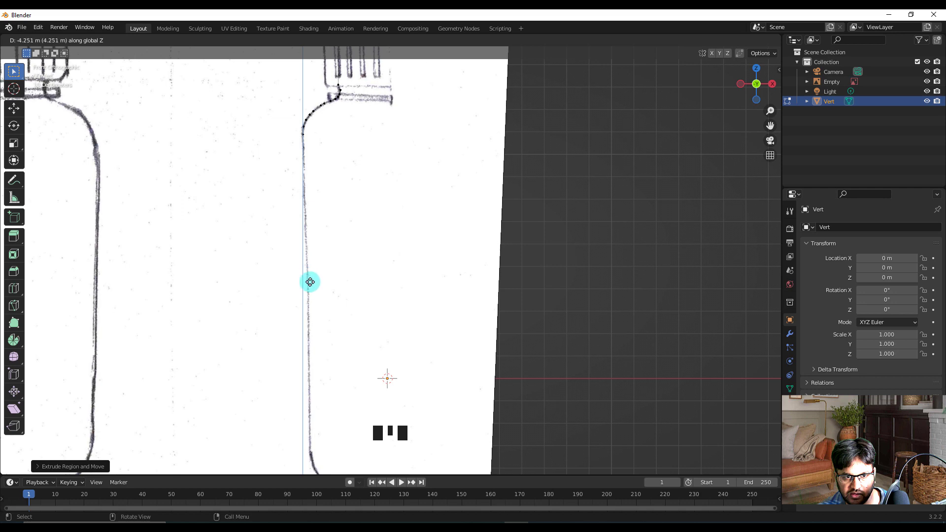
{"action": "right_click", "coordinate": [310, 242]}
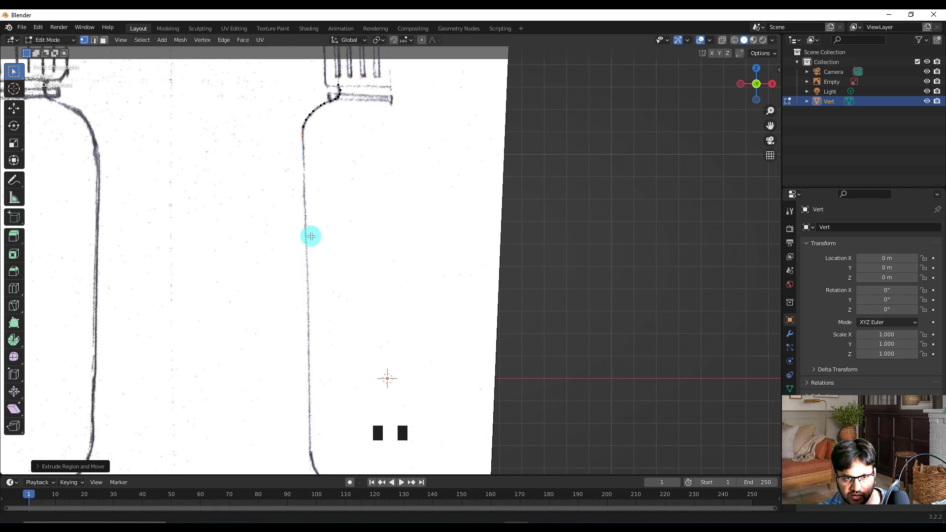
Extrude the side wall straight down along global Z in two segments, about 1.34 m and 0.08 m, to the start of the bottom corner.
{"action": "middle_click_drag", "start_coordinate": [310, 237], "coordinate": [313, 192], "text": "shift"}
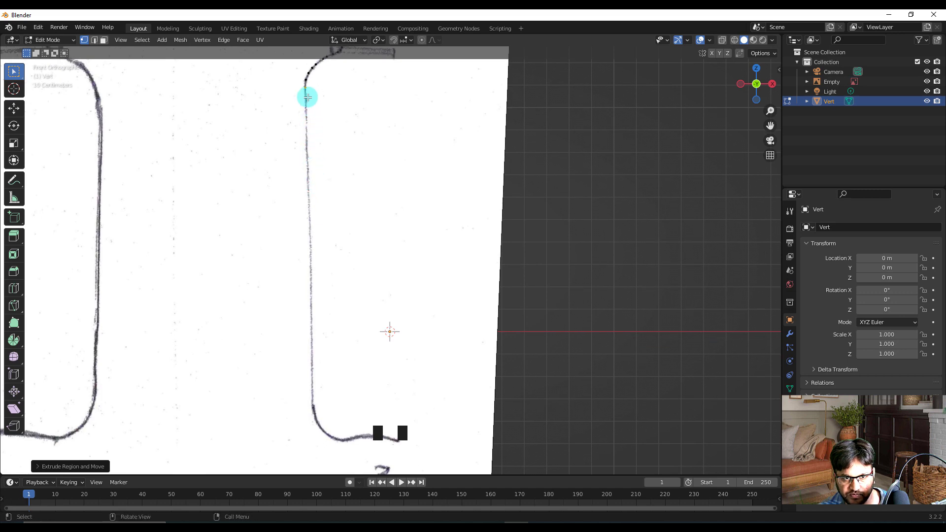
{"action": "key", "text": "e"}
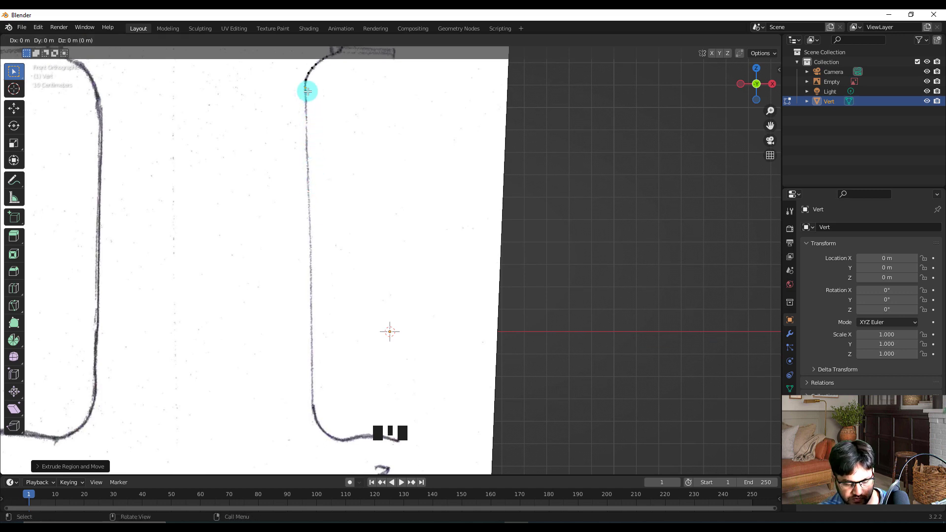
{"action": "key", "text": "z"}
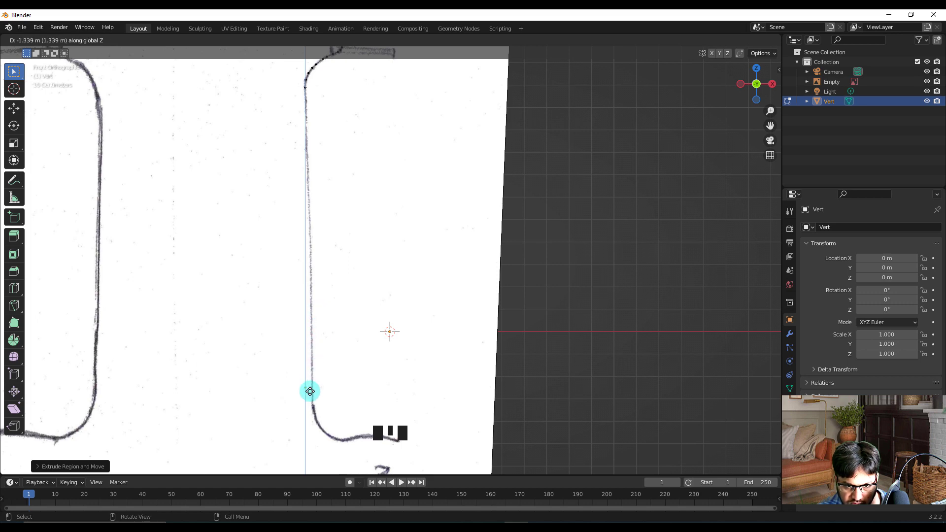
{"action": "left_click", "coordinate": [309, 391]}
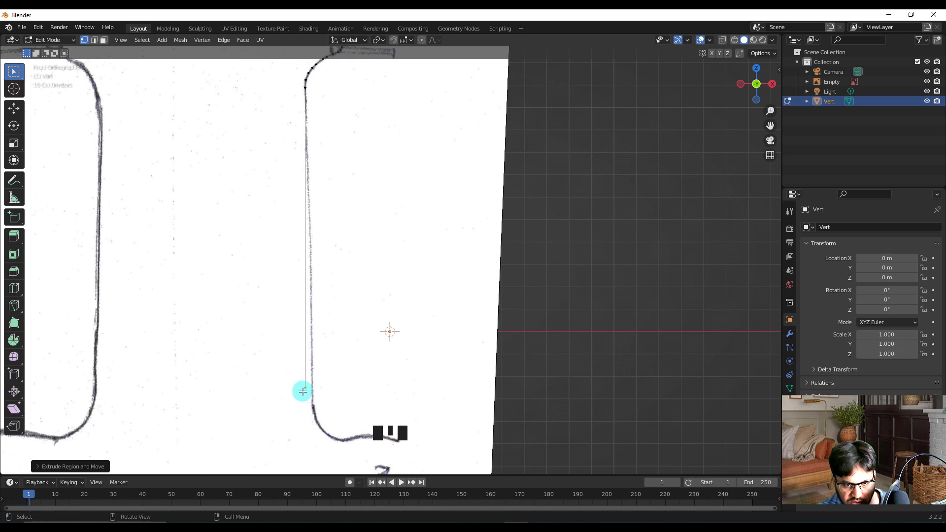
{"action": "key", "text": "e"}
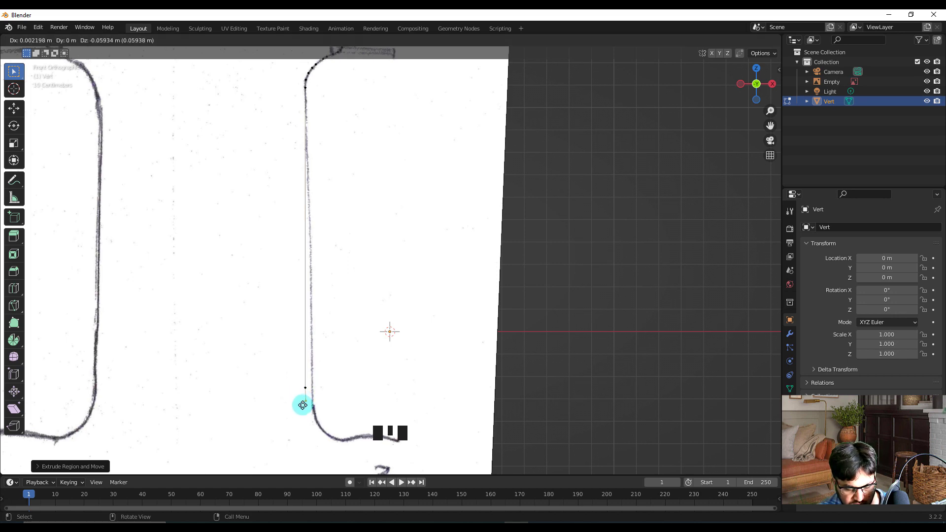
{"action": "key", "text": "z"}
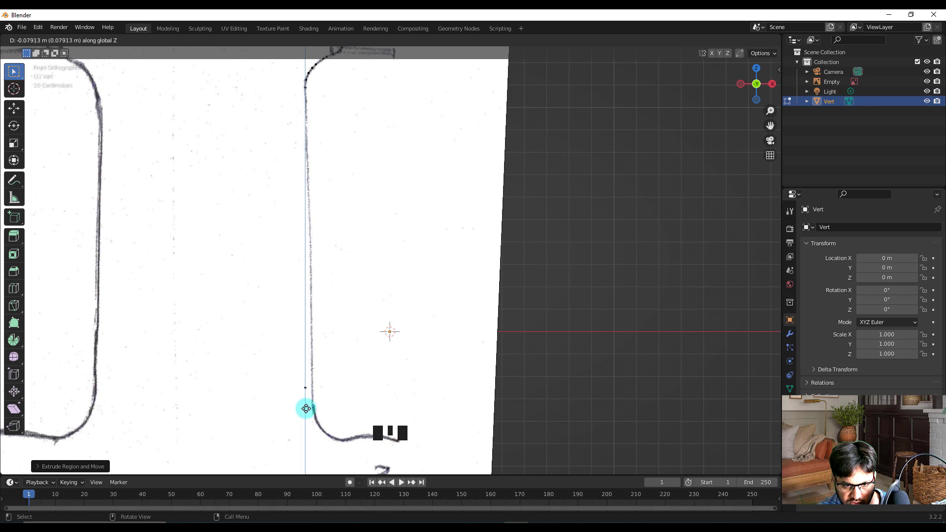
{"action": "left_click", "coordinate": [306, 407]}
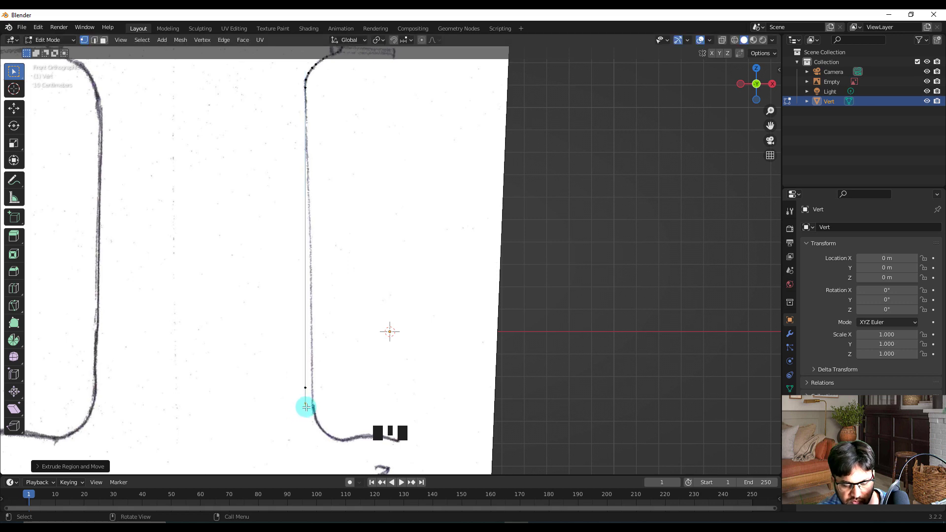
Extrude four short segments from the lowest wall vertex, curving inward to meet the sketch line at the rounded bottom corner.
{"action": "key", "text": "e"}
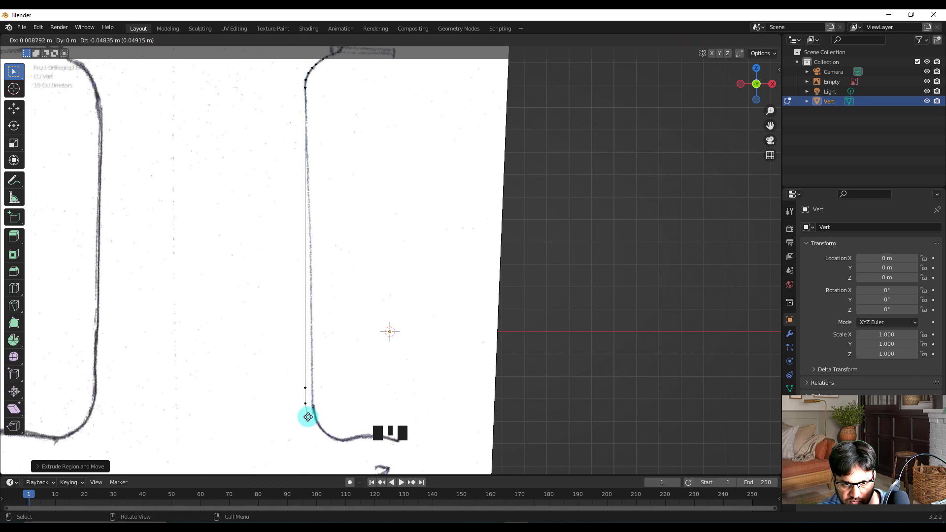
{"action": "left_click", "coordinate": [308, 413]}
{"action": "key", "text": "e"}
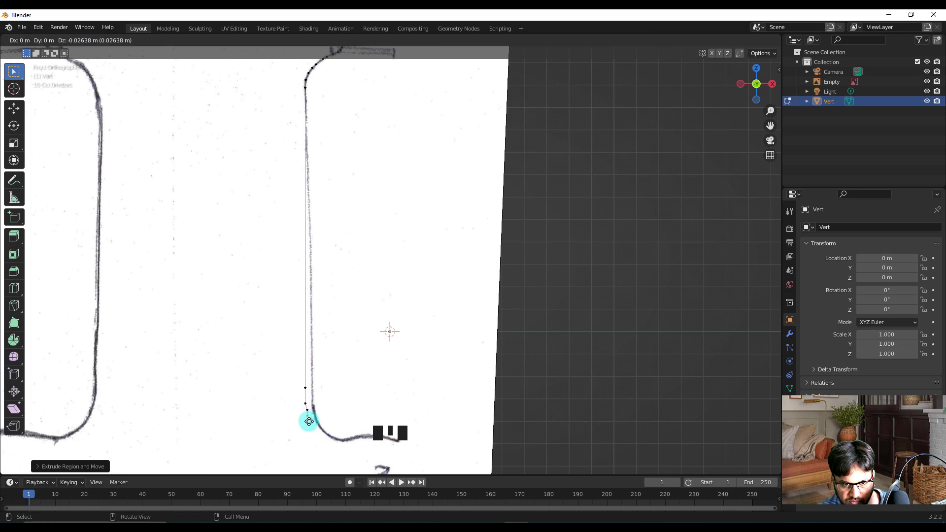
{"action": "left_click", "coordinate": [313, 422]}
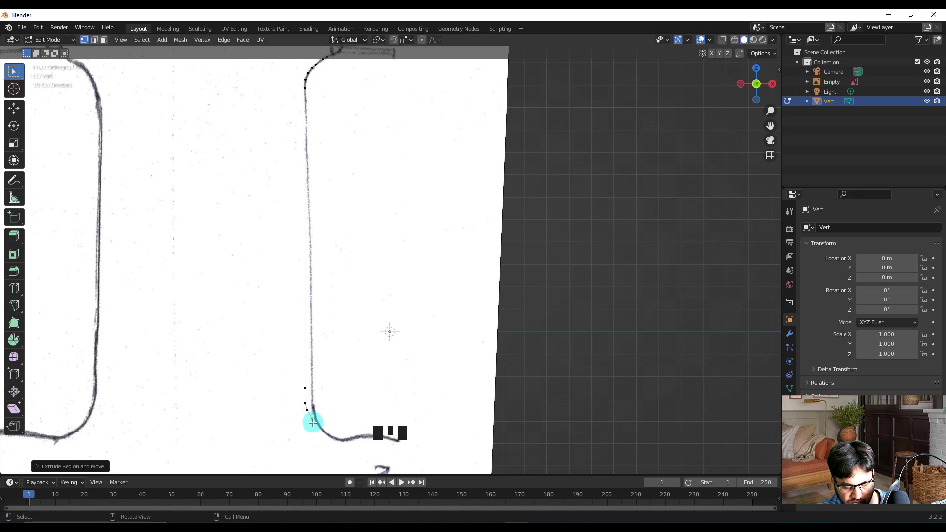
{"action": "scroll", "coordinate": [313, 422], "scroll_direction": "up", "scroll_amount": 3}
{"action": "middle_click_drag", "start_coordinate": [320, 409], "coordinate": [395, 195], "text": "shift"}
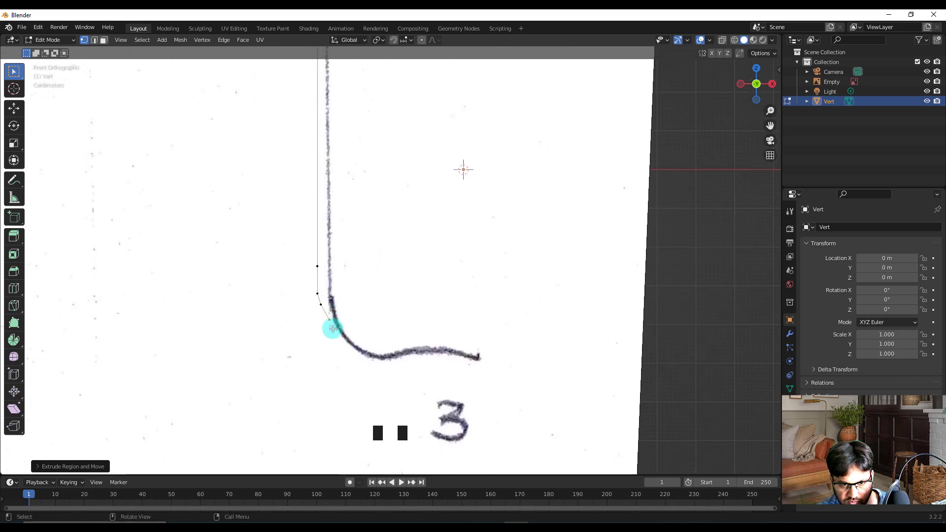
{"action": "key", "text": "e"}
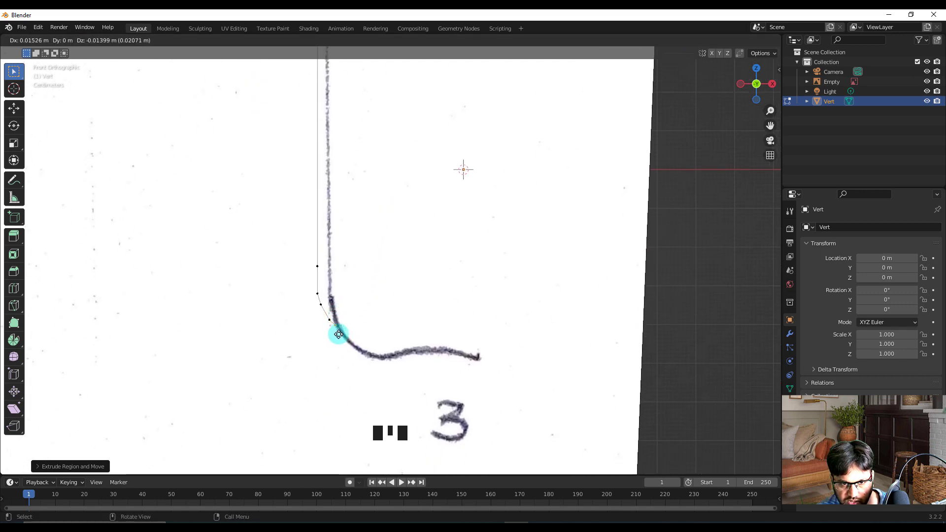
{"action": "left_click", "coordinate": [337, 337]}
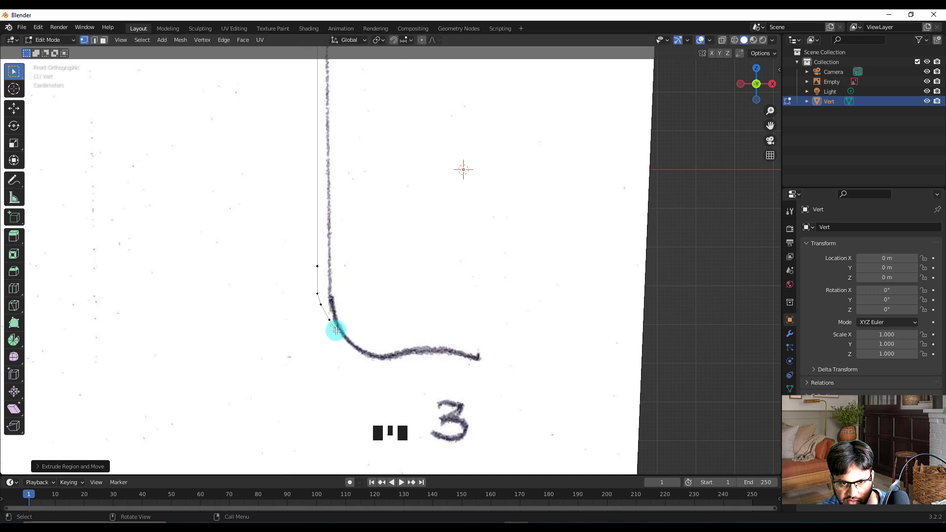
{"action": "key", "text": "e"}
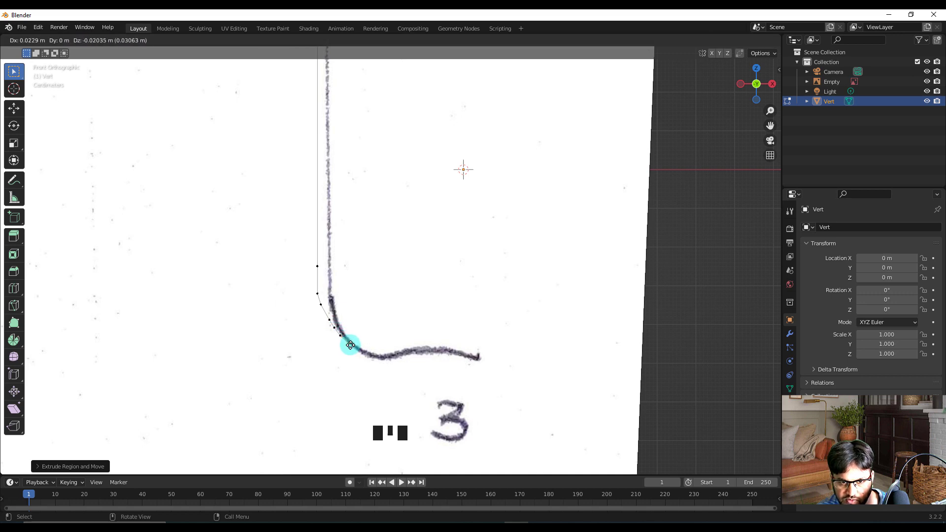
{"action": "left_click", "coordinate": [350, 345]}
Extrude three more short segments along the rounded bottom corner, ending at the lowest point of the sketched base curve.
{"action": "key", "text": "e"}
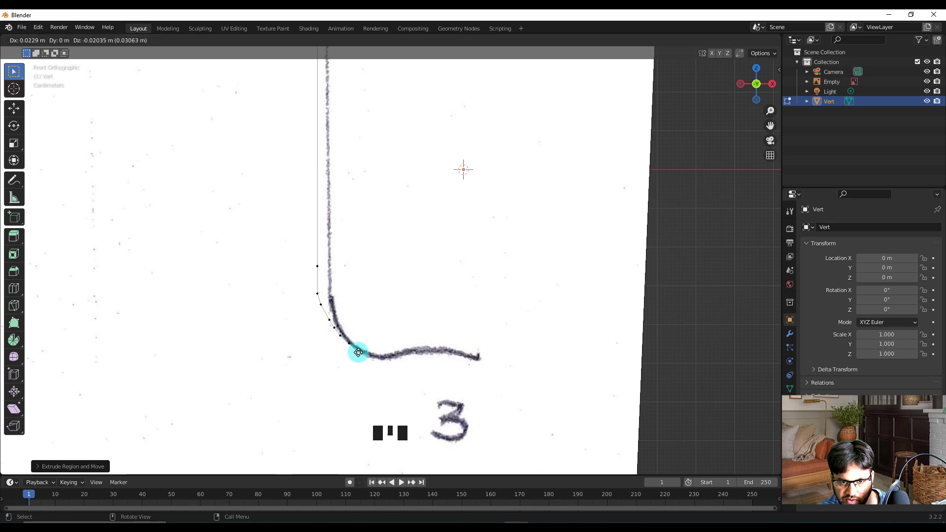
{"action": "left_click", "coordinate": [358, 352]}
{"action": "key", "text": "e"}
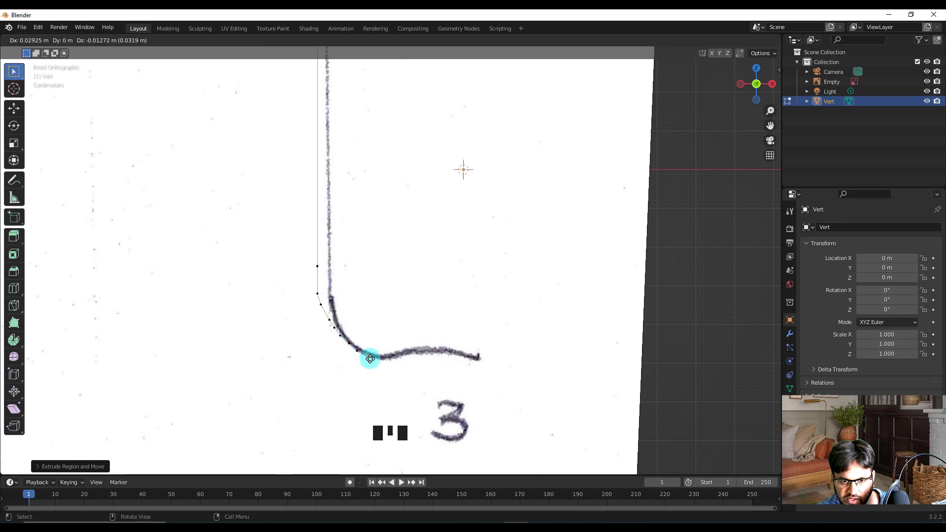
{"action": "left_click", "coordinate": [371, 359]}
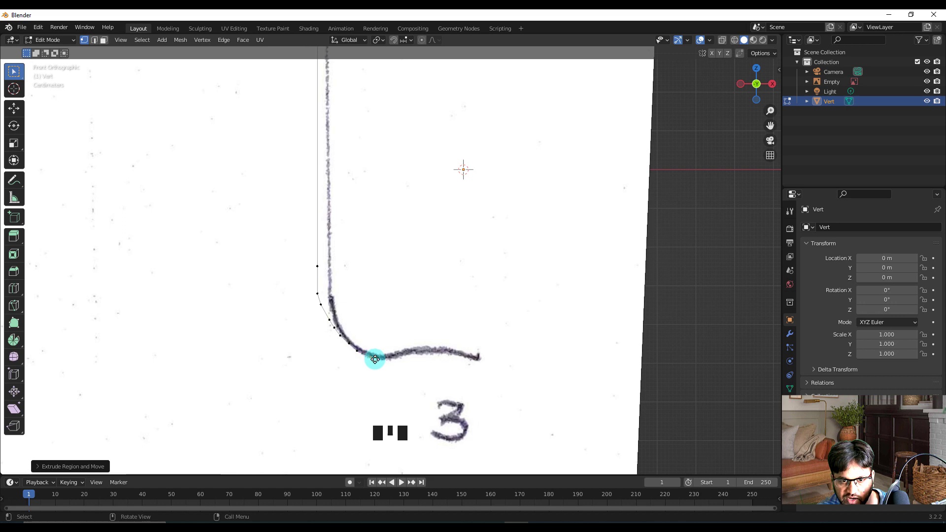
{"action": "key", "text": "e"}
{"action": "left_click", "coordinate": [382, 359]}
Continue the profile with four extruded segments rising along the sketched base line to the crest of its inward bulge.
{"action": "key", "text": "e"}
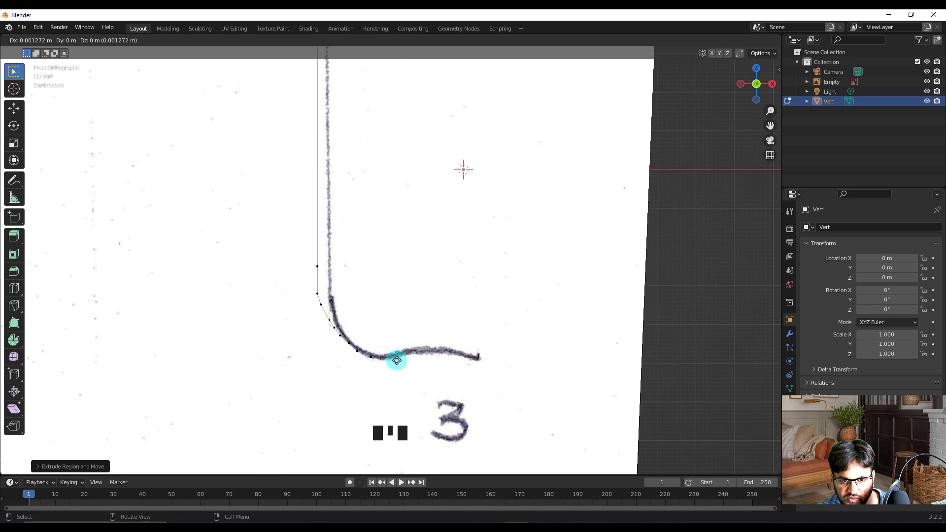
{"action": "left_click", "coordinate": [400, 355]}
{"action": "key", "text": "e"}
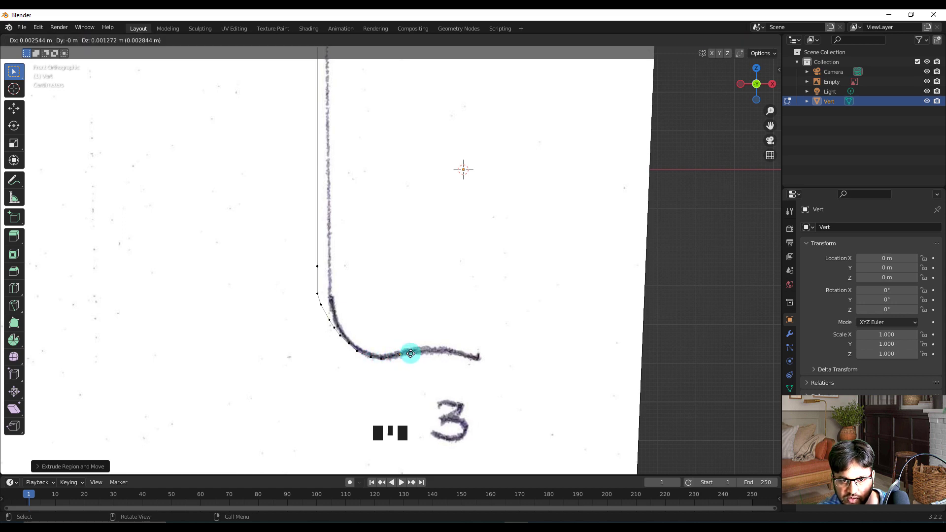
{"action": "left_click", "coordinate": [416, 352]}
{"action": "key", "text": "e"}
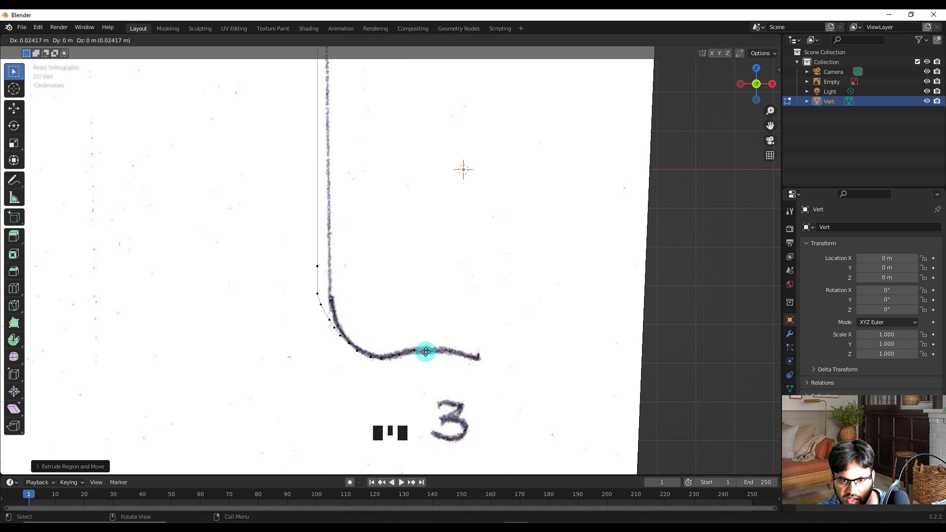
{"action": "left_click", "coordinate": [425, 351]}
{"action": "key", "text": "e"}
{"action": "left_click", "coordinate": [435, 352]}
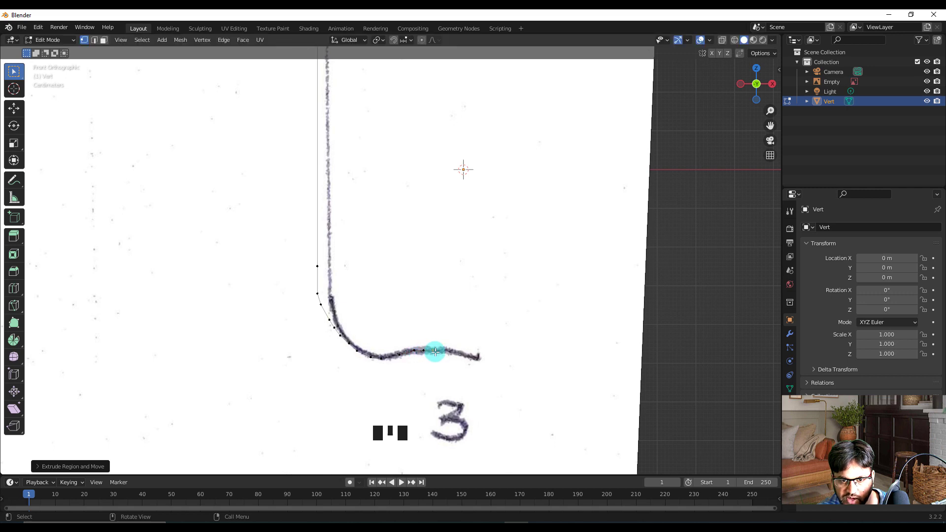
Extrude five short segments from the crest down to the end of the sketch line at the base centre.
{"action": "key", "text": "e"}
{"action": "left_click", "coordinate": [445, 351]}
{"action": "key", "text": "e"}
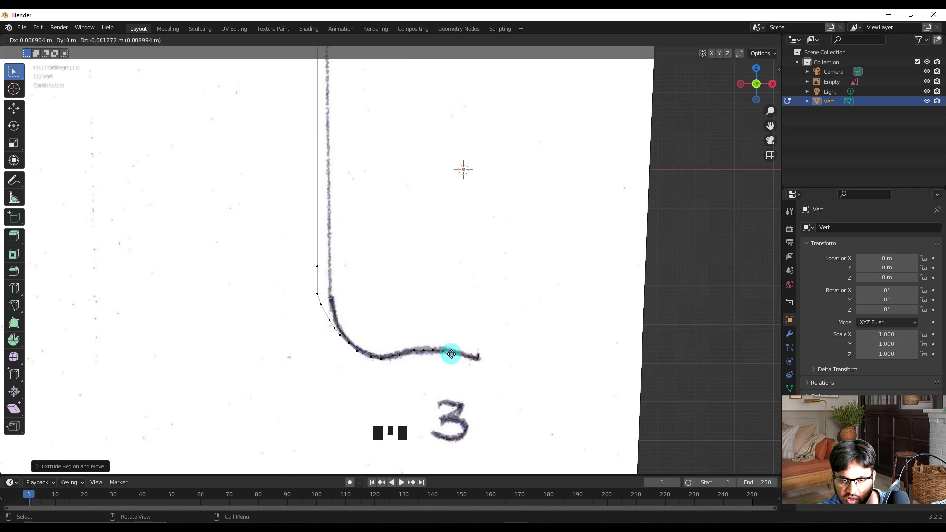
{"action": "left_click", "coordinate": [453, 354]}
{"action": "key", "text": "e"}
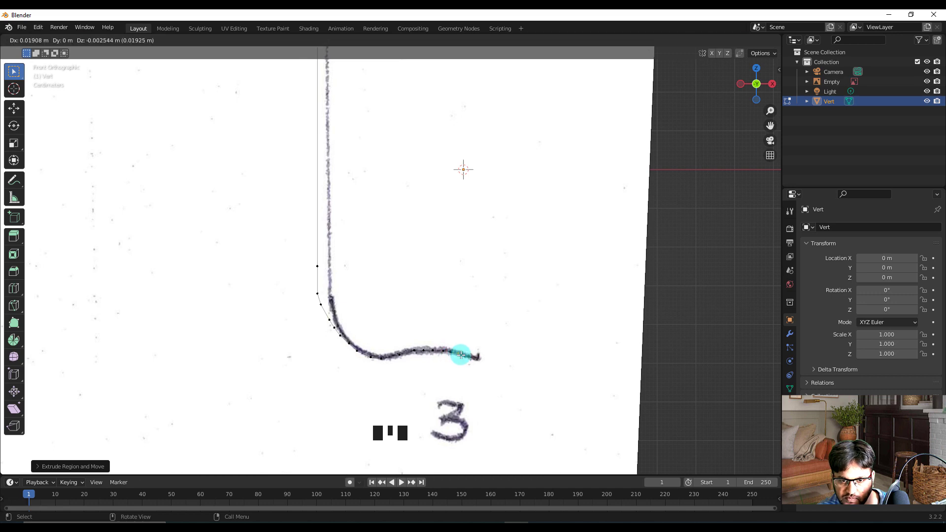
{"action": "left_click", "coordinate": [461, 355]}
{"action": "key", "text": "e"}
{"action": "left_click", "coordinate": [466, 356]}
{"action": "key", "text": "e"}
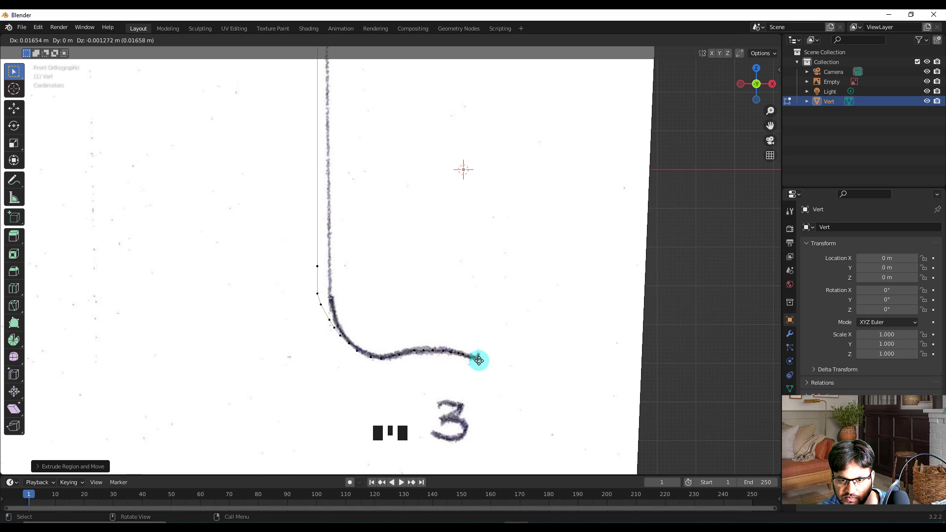
{"action": "left_click", "coordinate": [479, 361]}
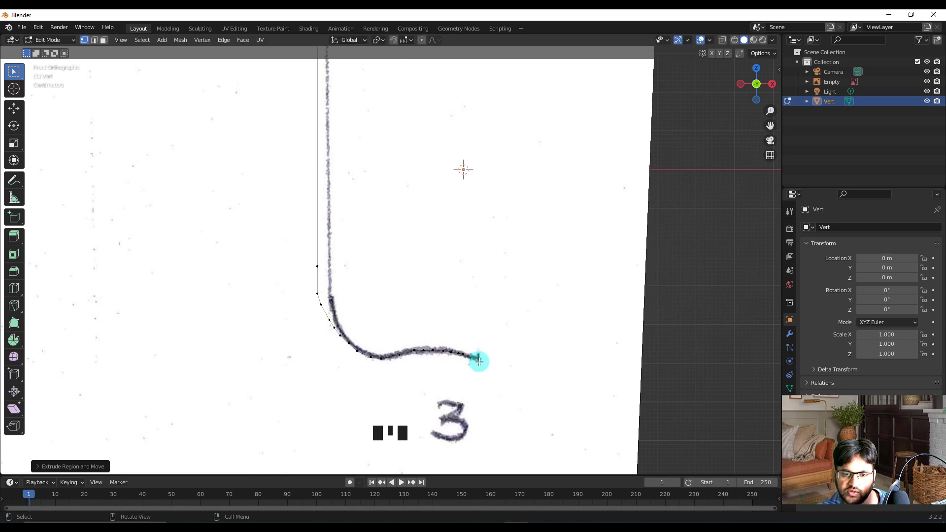
Check the complete traced profile against sketch 3, and hide the Empty reference image in the viewport.
{"action": "scroll", "coordinate": [446, 403], "scroll_direction": "down", "scroll_amount": 1}
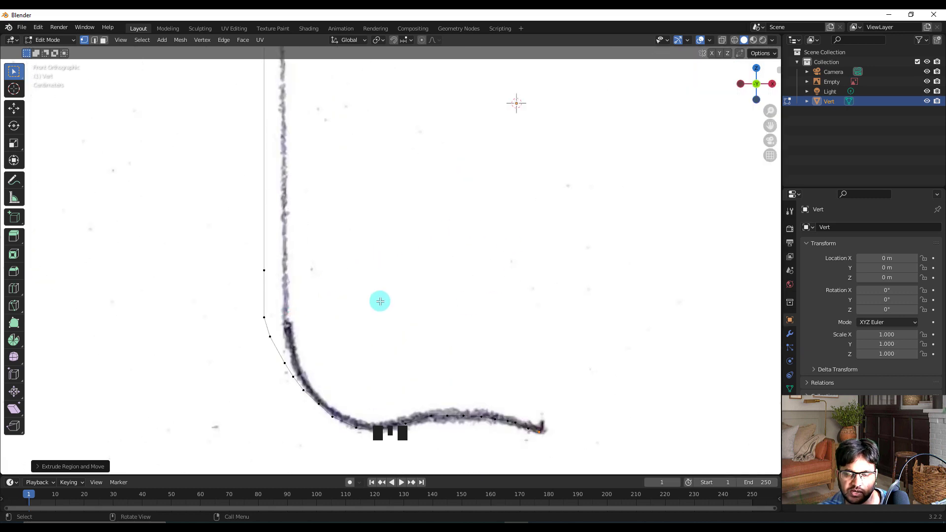
{"action": "scroll", "coordinate": [380, 301], "scroll_direction": "down", "scroll_amount": 2}
{"action": "scroll", "coordinate": [380, 301], "scroll_direction": "down", "scroll_amount": 1}
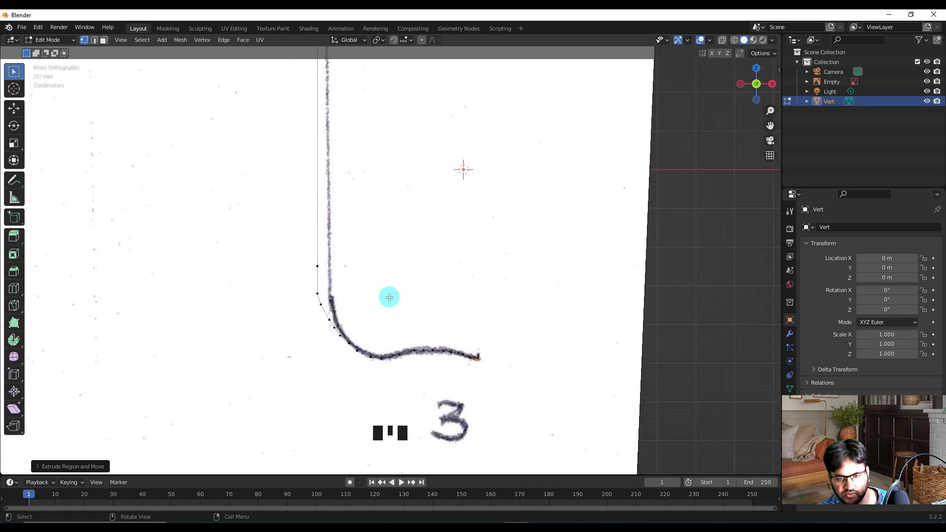
{"action": "scroll", "coordinate": [410, 285], "scroll_direction": "down", "scroll_amount": 4}
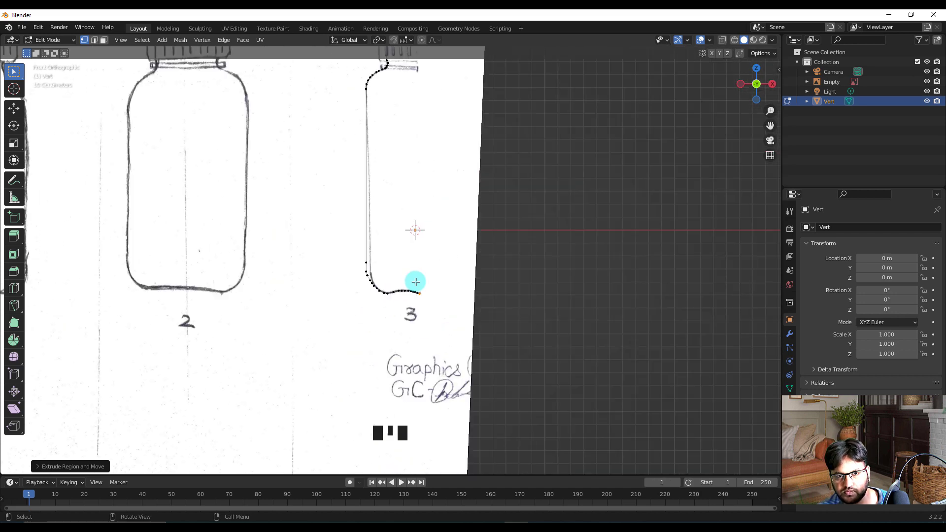
{"action": "scroll", "coordinate": [415, 281], "scroll_direction": "down", "scroll_amount": 2}
{"action": "middle_click_drag", "start_coordinate": [413, 277], "coordinate": [443, 359], "text": "shift"}
{"action": "scroll", "coordinate": [425, 188], "scroll_direction": "up", "scroll_amount": 2}
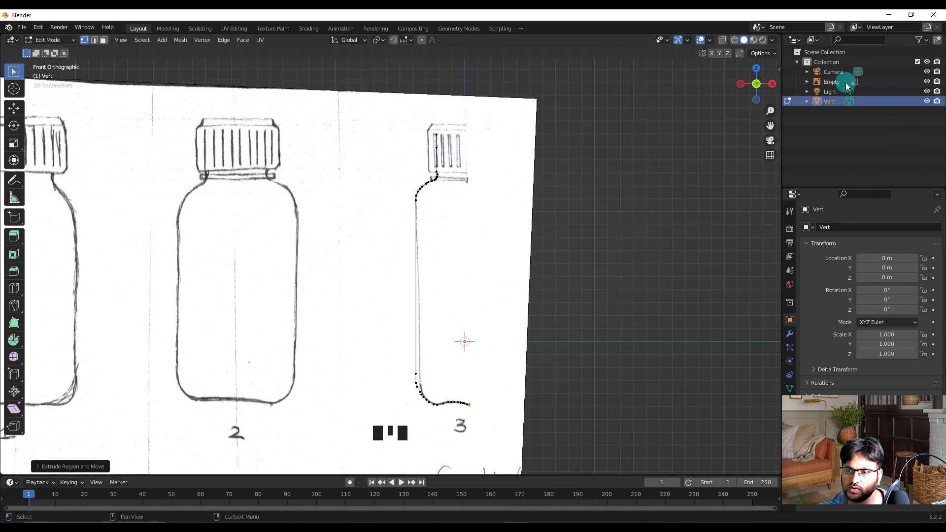
{"action": "left_click", "coordinate": [926, 83]}
Select all vertices of the profile and Spin them around the Z axis through about 154°.
{"action": "middle_click_drag", "start_coordinate": [582, 264], "coordinate": [544, 298]}
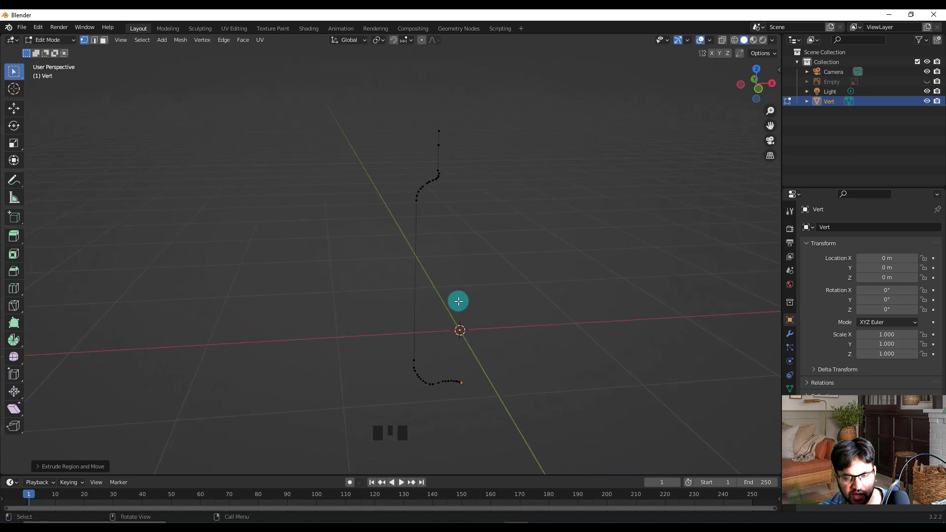
{"action": "key", "text": "a"}
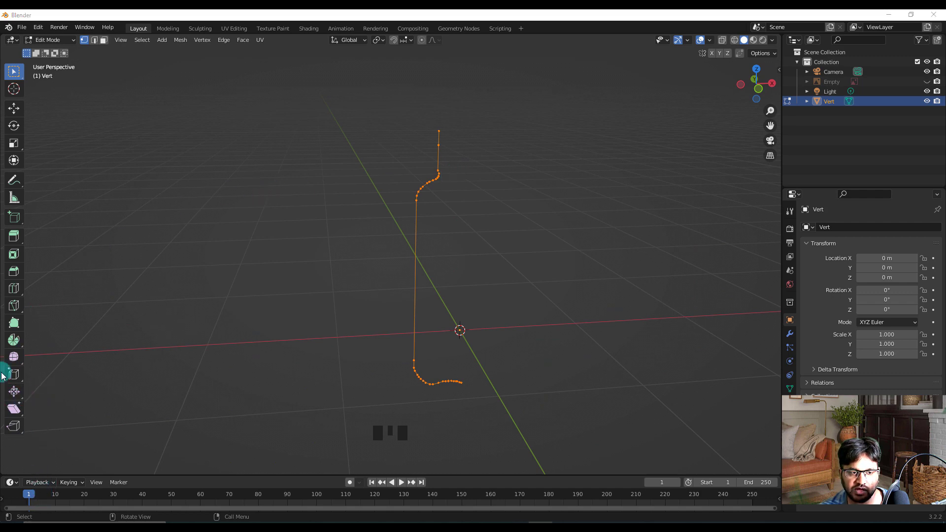
{"action": "left_click", "coordinate": [12, 340]}
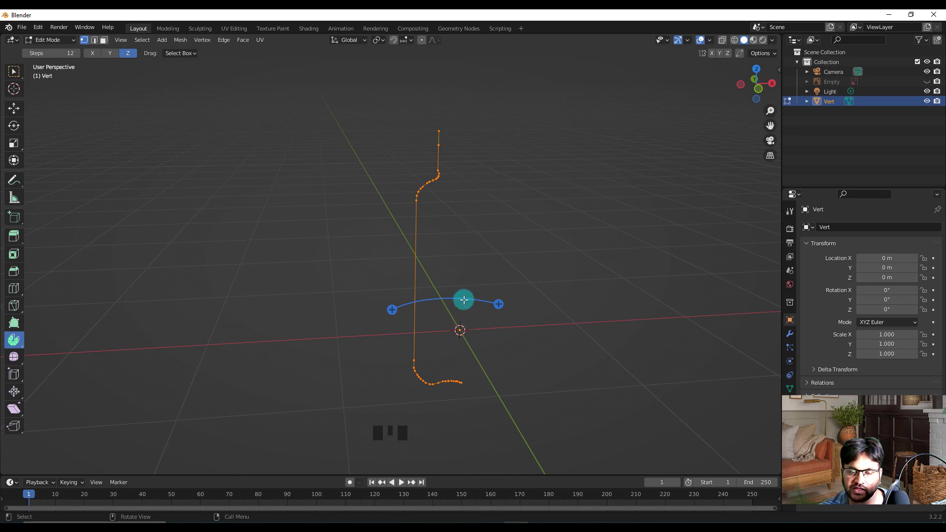
{"action": "middle_click_drag", "start_coordinate": [483, 276], "coordinate": [466, 318]}
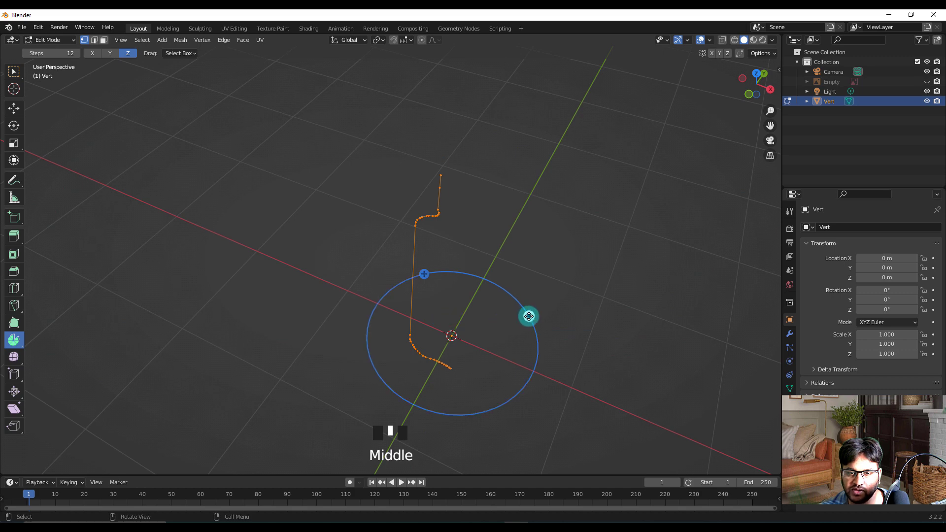
{"action": "left_click_drag", "start_coordinate": [529, 315], "coordinate": [417, 364]}
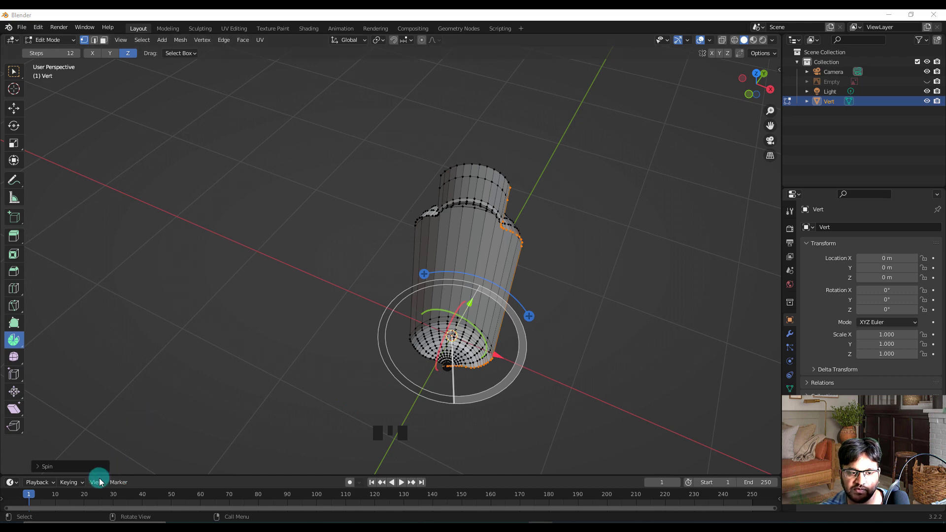
Set the Spin operation to 111 steps and an angle of 360° to close the bottle body.
{"action": "left_click", "coordinate": [94, 466]}
{"action": "left_click_drag", "start_coordinate": [121, 359], "coordinate": [136, 358]}
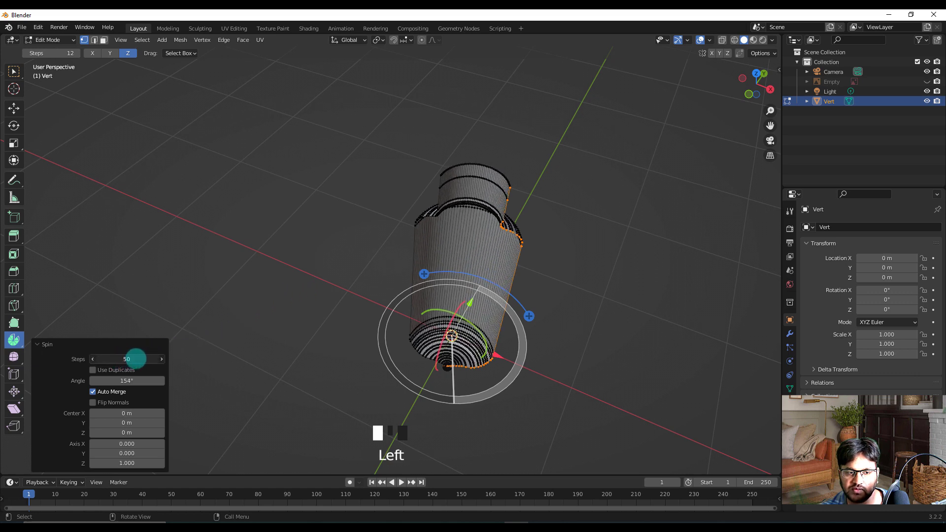
{"action": "left_click", "coordinate": [120, 343]}
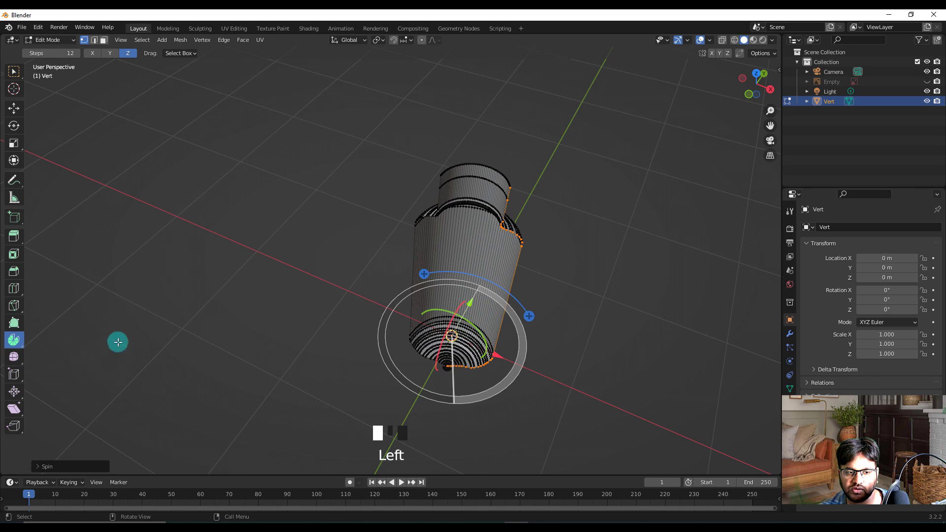
{"action": "left_click", "coordinate": [82, 466]}
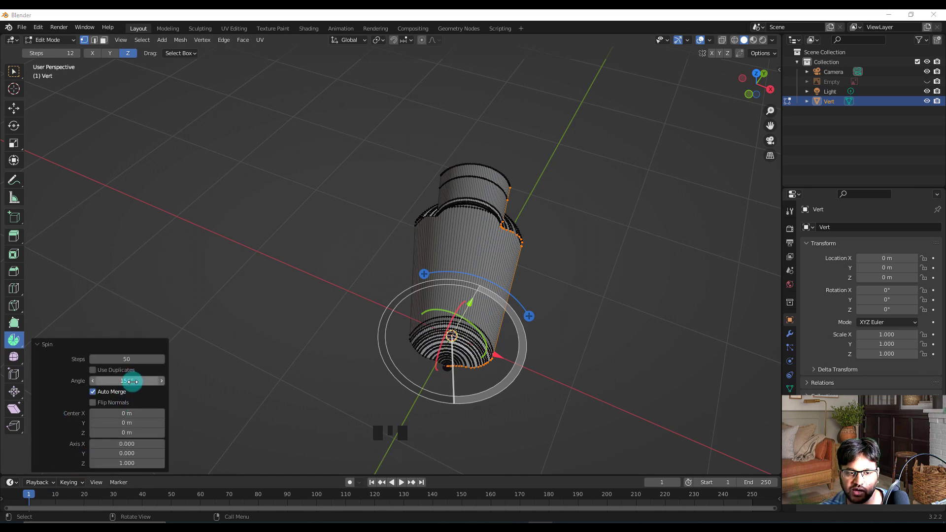
{"action": "left_click_drag", "start_coordinate": [126, 359], "coordinate": [158, 359]}
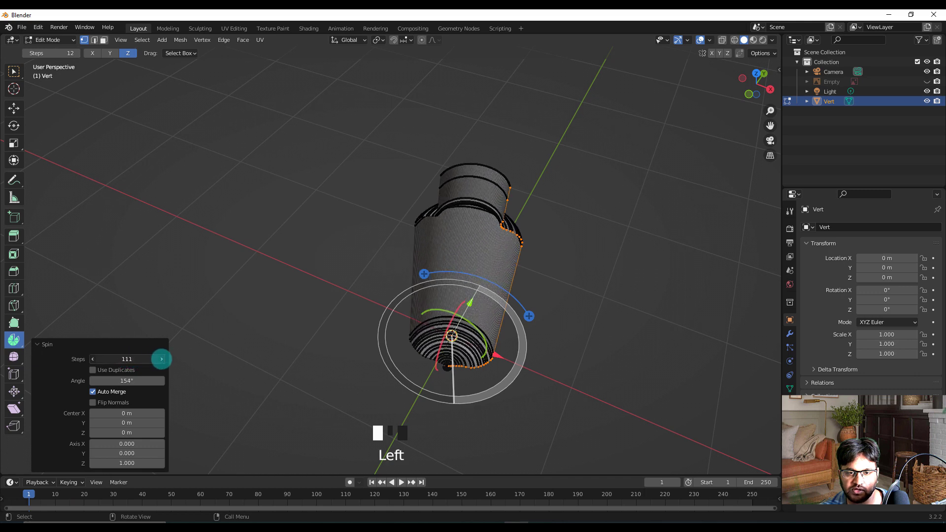
{"action": "left_click", "coordinate": [135, 381]}
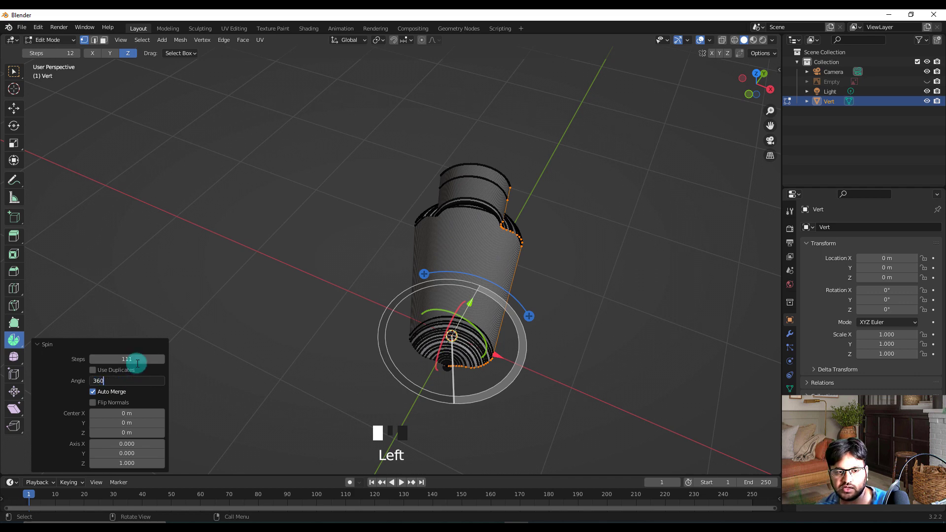
{"action": "key", "text": "Return"}
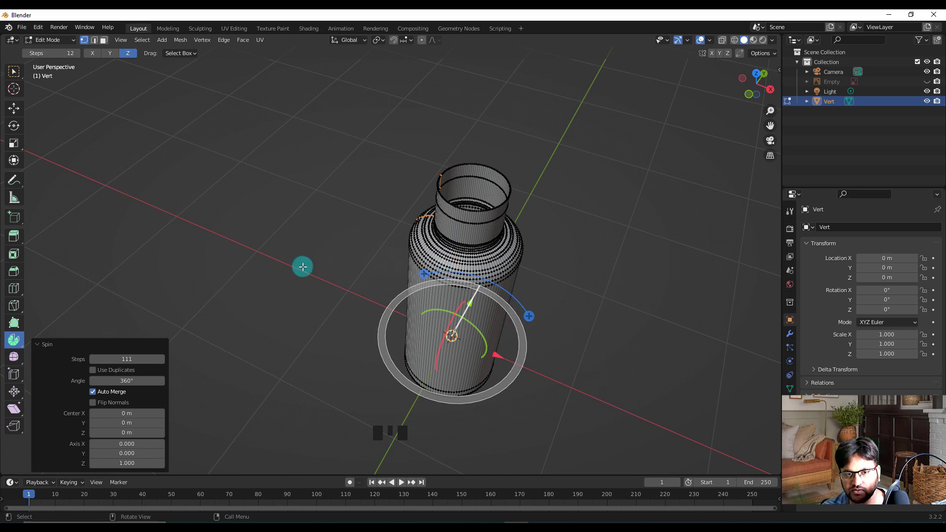
Deselect the mesh, return to Object Mode and inspect the bottle's surface from different sides.
{"action": "left_click", "coordinate": [153, 272]}
{"action": "key", "text": "2"}
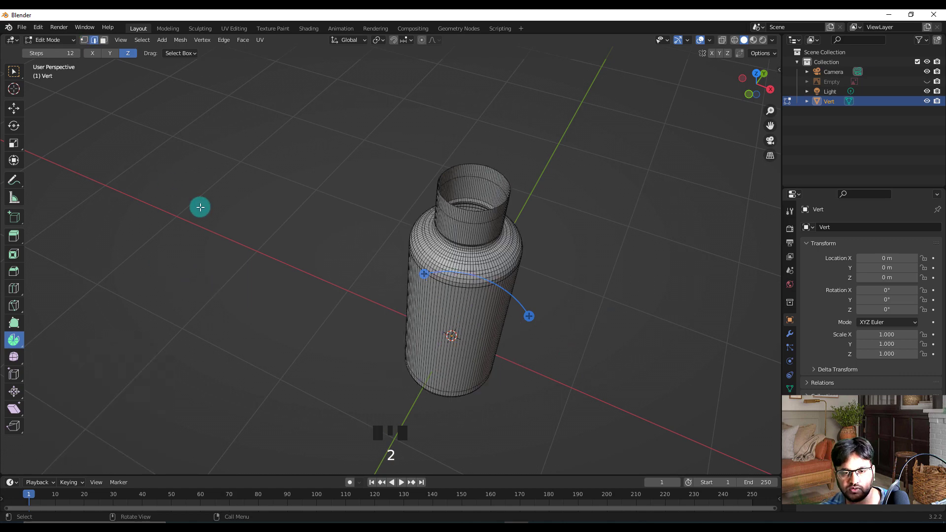
{"action": "middle_click_drag", "start_coordinate": [340, 266], "coordinate": [355, 250]}
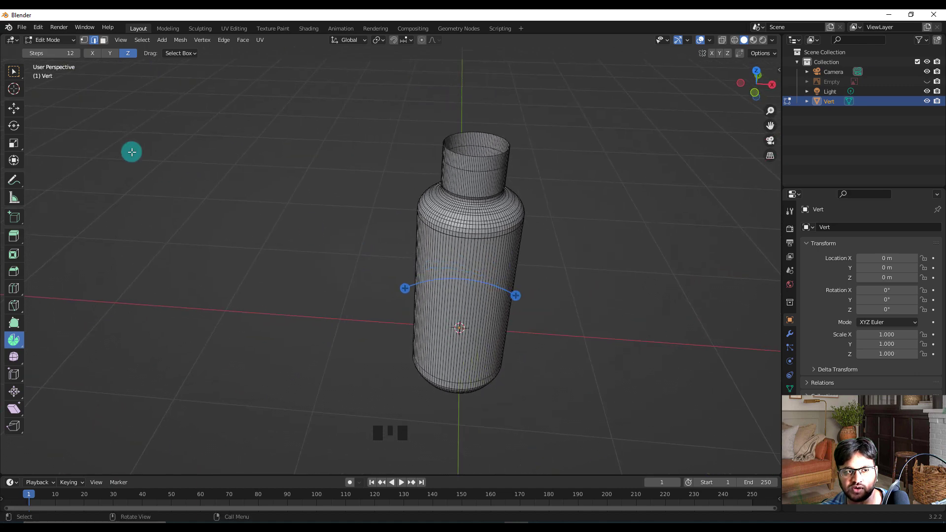
{"action": "key", "text": "Tab"}
{"action": "middle_click_drag", "start_coordinate": [327, 213], "coordinate": [385, 192]}
{"action": "scroll", "coordinate": [423, 173], "scroll_direction": "up", "scroll_amount": 2}
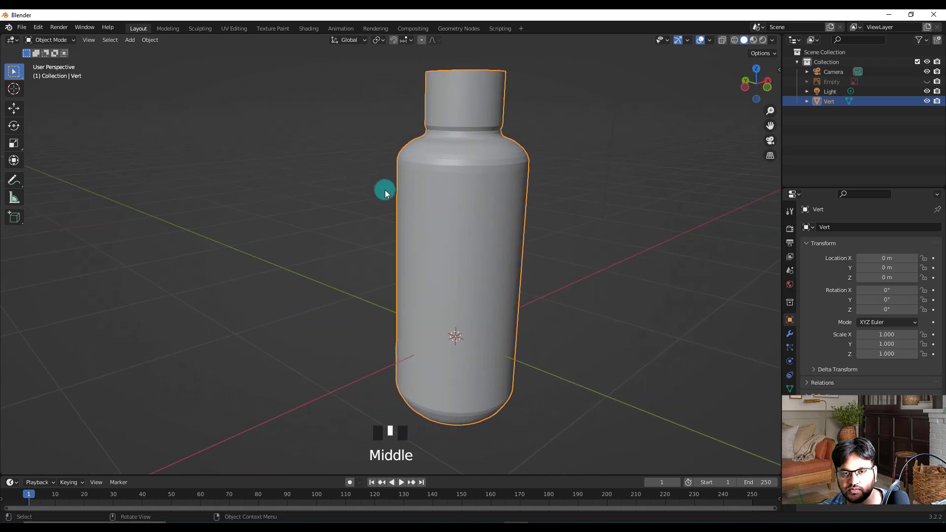
{"action": "middle_click_drag", "start_coordinate": [450, 211], "coordinate": [317, 214]}
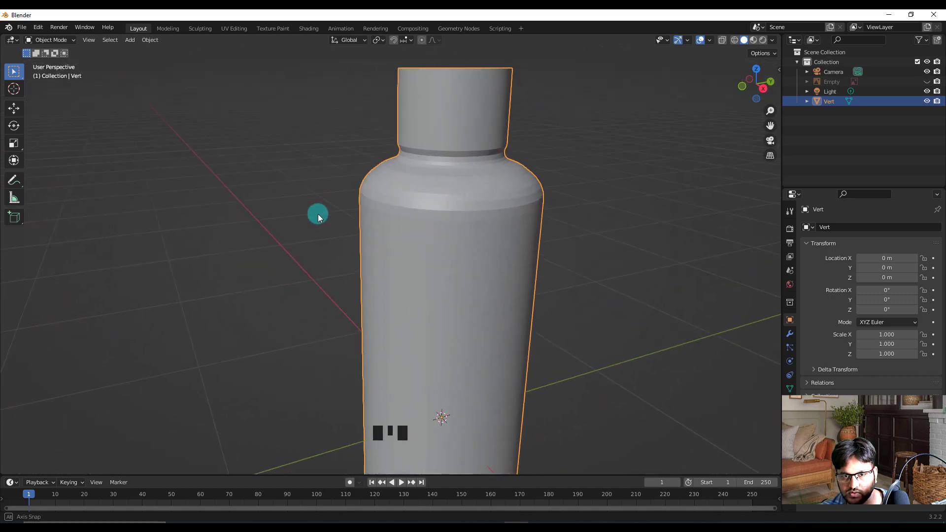
{"action": "scroll", "coordinate": [467, 226], "scroll_direction": "down", "scroll_amount": 2}
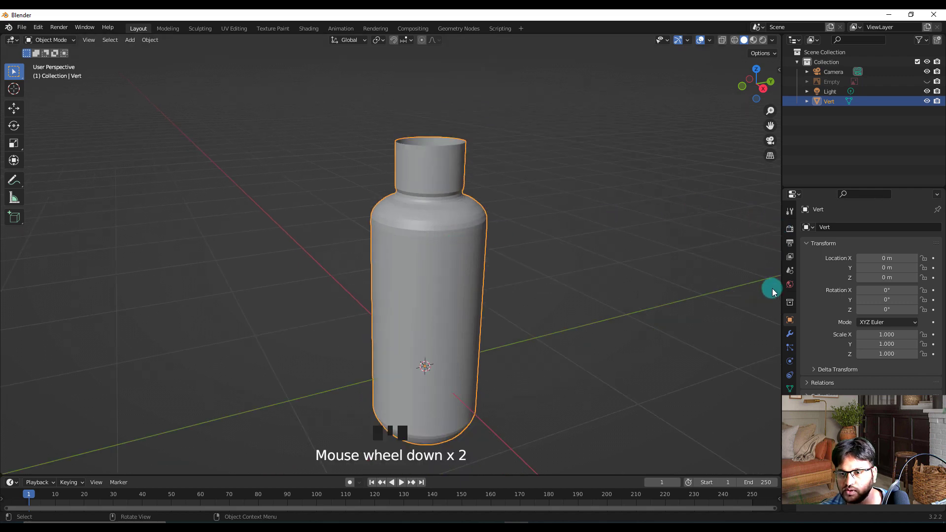
Add a Subdivision Surface modifier to the bottle and set its viewport level to 2.
{"action": "left_click", "coordinate": [789, 334]}
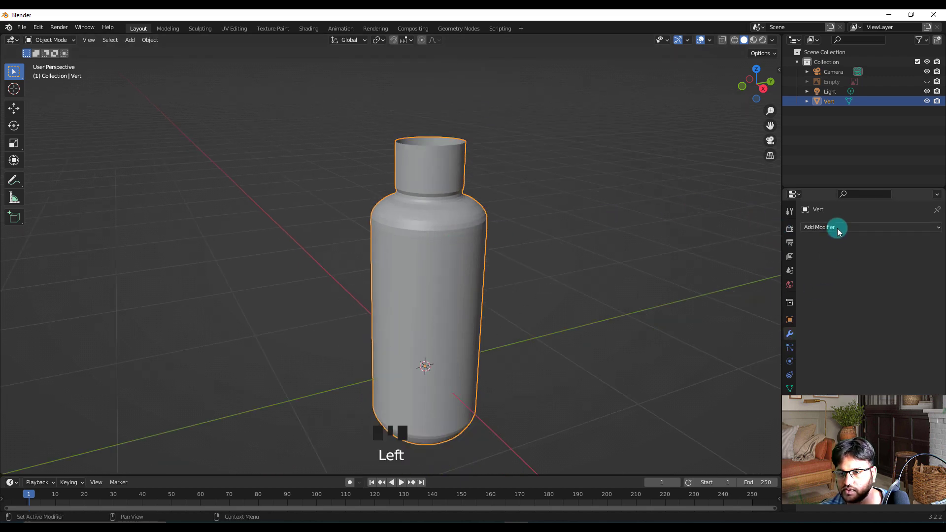
{"action": "left_click", "coordinate": [837, 228]}
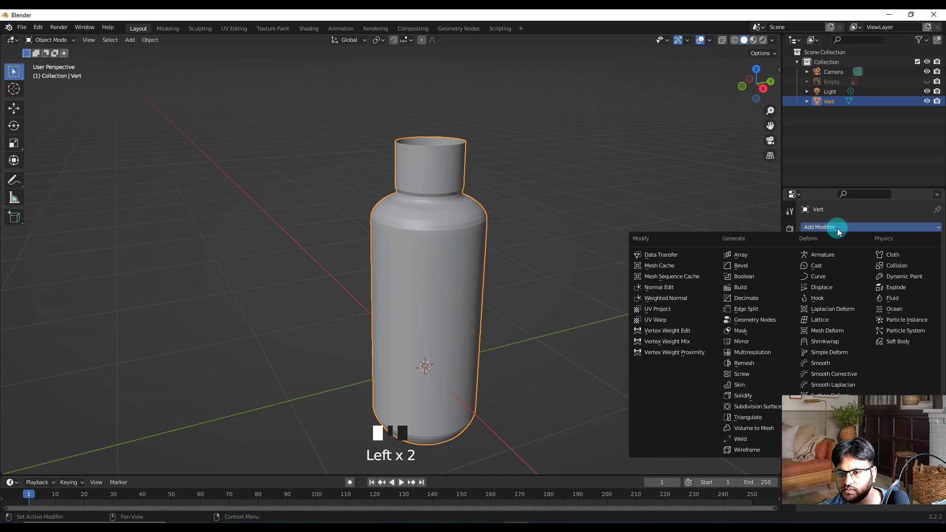
{"action": "left_click", "coordinate": [749, 409]}
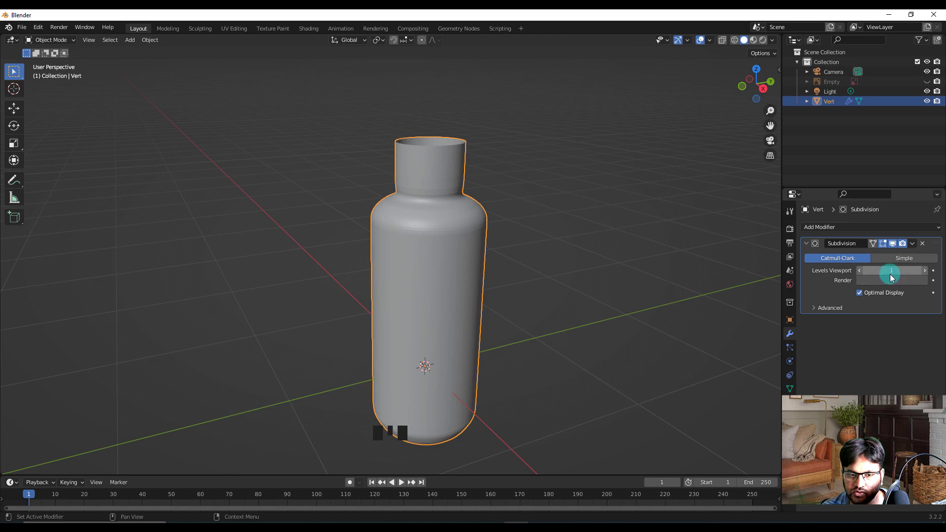
{"action": "left_click_drag", "start_coordinate": [889, 273], "coordinate": [893, 273]}
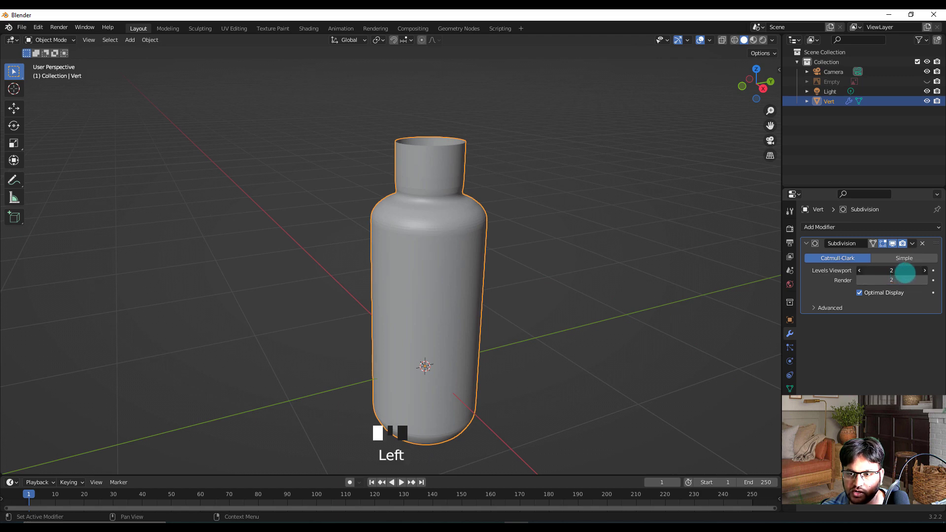
Deselect the bottle, unhide the reference sketch image and switch to the front view.
{"action": "left_click", "coordinate": [545, 291]}
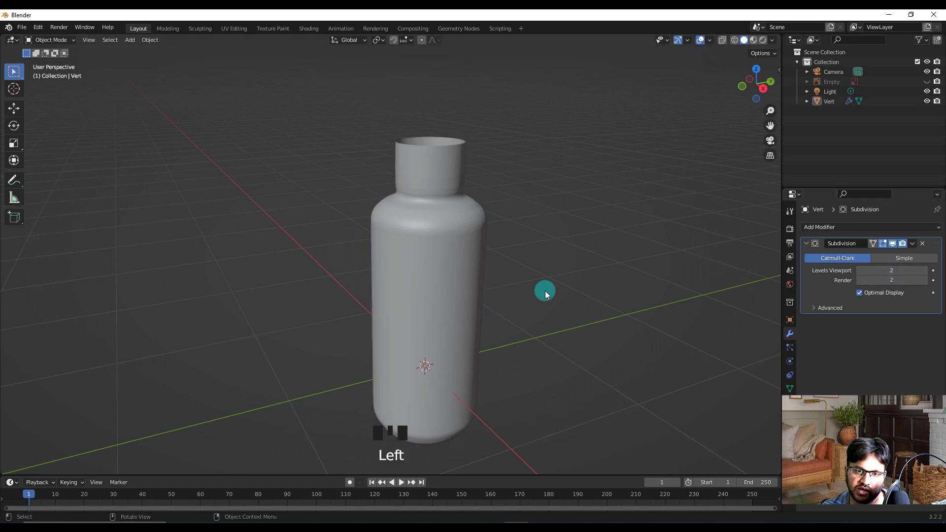
{"action": "middle_click_drag", "start_coordinate": [544, 290], "coordinate": [562, 239]}
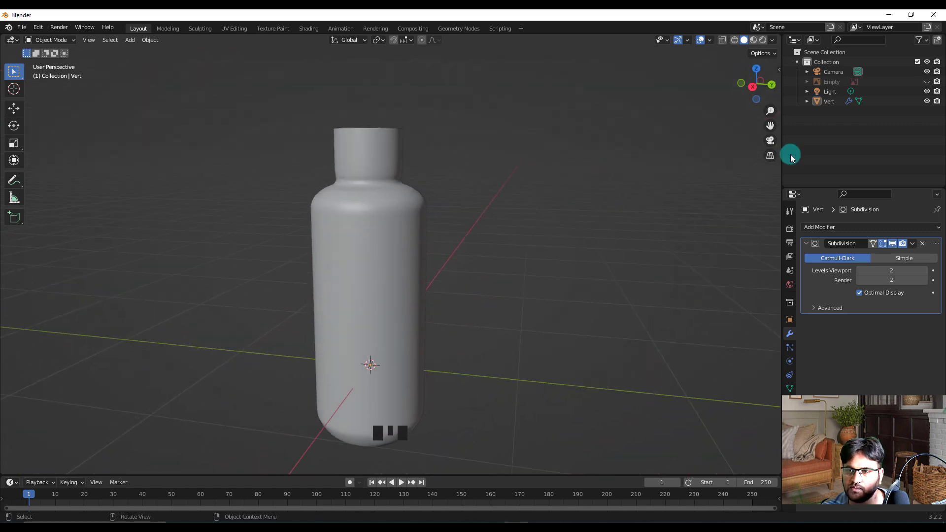
{"action": "left_click", "coordinate": [930, 82]}
{"action": "left_click", "coordinate": [719, 203]}
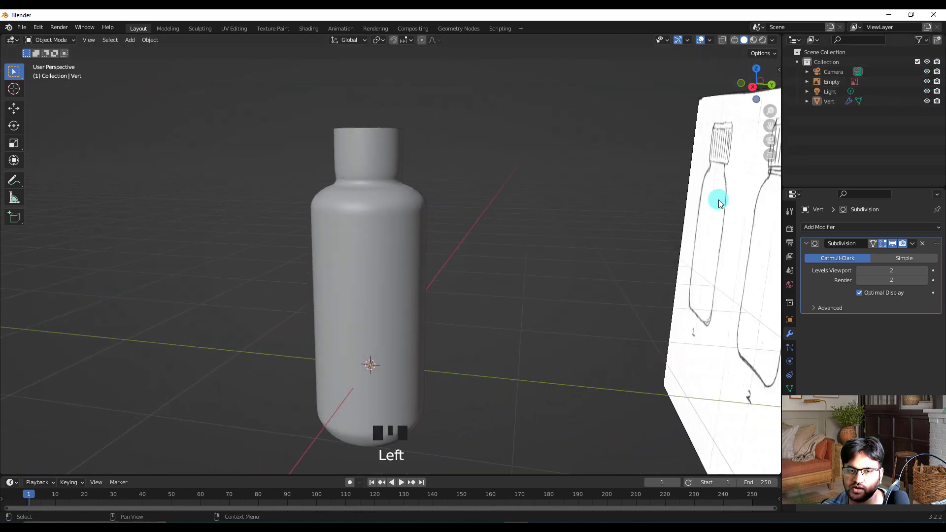
{"action": "key", "text": "KP_1"}
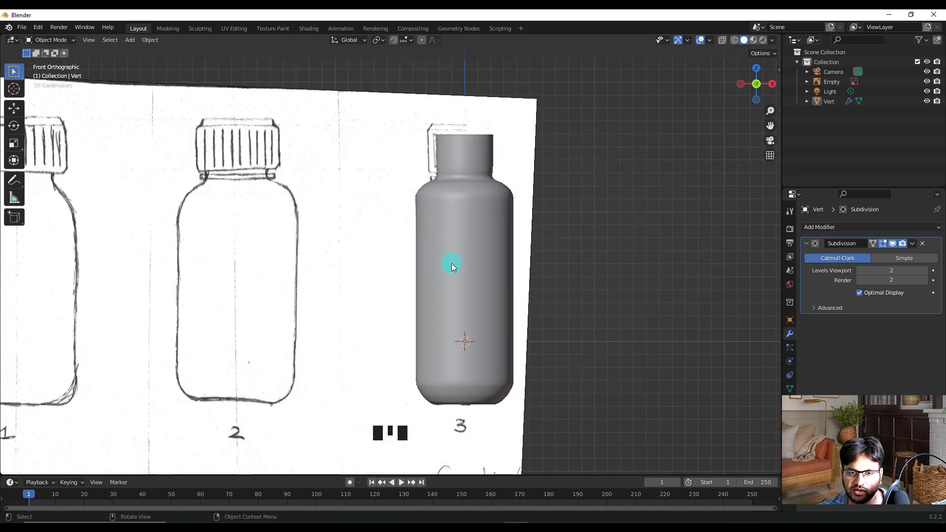
Compare the bottle with sketch 3 using X-ray display, restore solid display and examine both in perspective.
{"action": "left_click", "coordinate": [466, 208]}
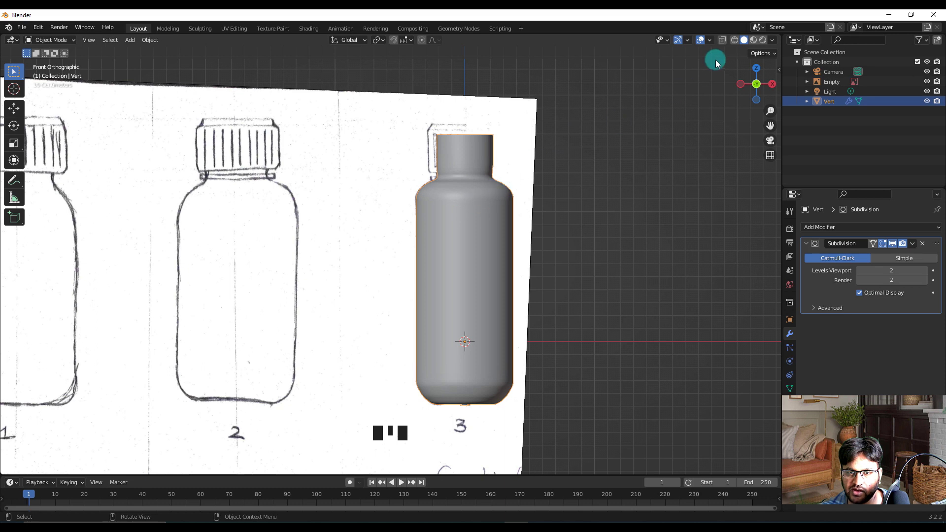
{"action": "left_click", "coordinate": [722, 41]}
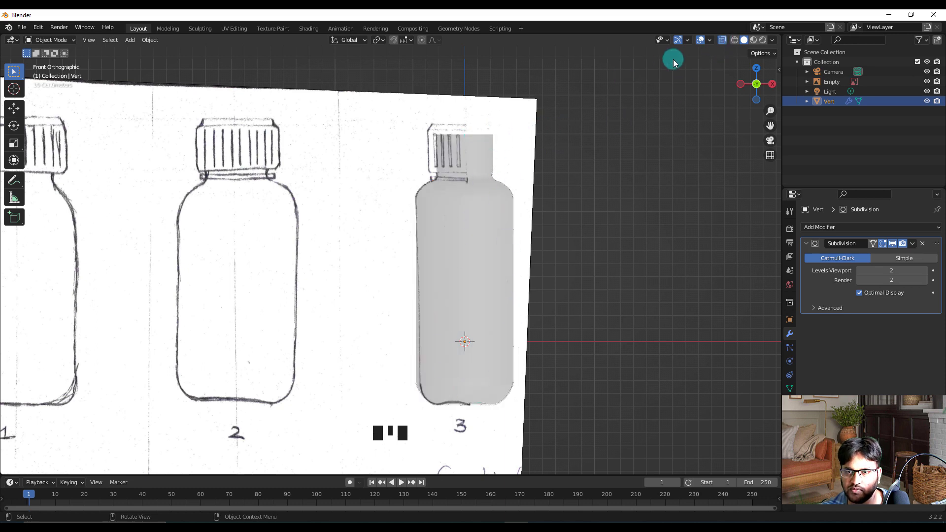
{"action": "left_click", "coordinate": [721, 41]}
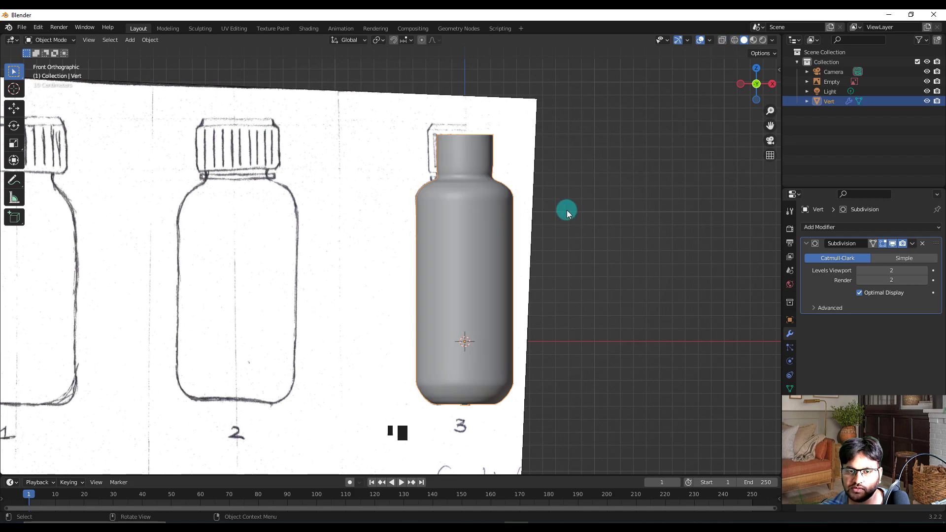
{"action": "mouse_move", "coordinate": [566, 210]}
{"action": "middle_mouse_down"}
{"action": "mouse_move", "coordinate": [510, 222]}
{"action": "mouse_move", "coordinate": [519, 246]}
{"action": "mouse_move", "coordinate": [533, 219]}
{"action": "middle_mouse_up"}
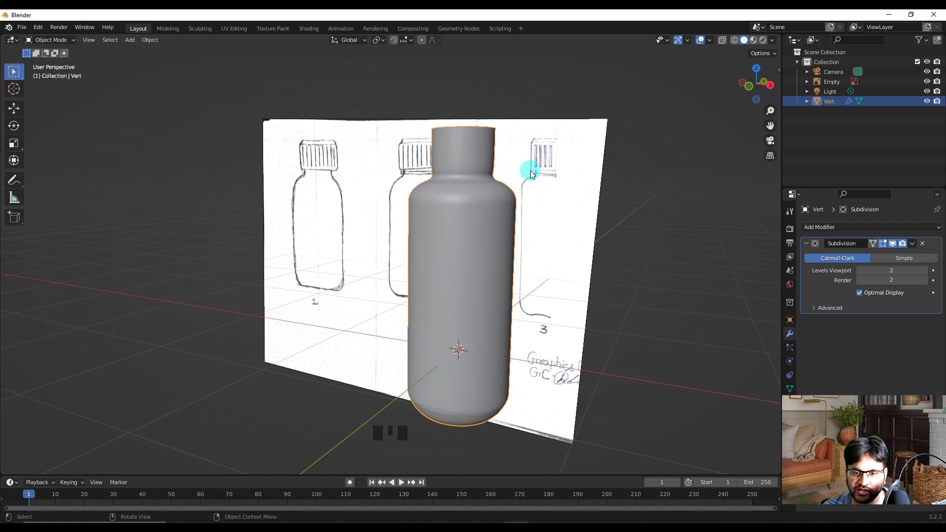
{"action": "mouse_move", "coordinate": [376, 245]}
{"action": "middle_mouse_down"}
{"action": "mouse_move", "coordinate": [433, 257]}
{"action": "mouse_move", "coordinate": [406, 259]}
{"action": "middle_mouse_up"}
{"action": "left_click", "coordinate": [635, 231]}
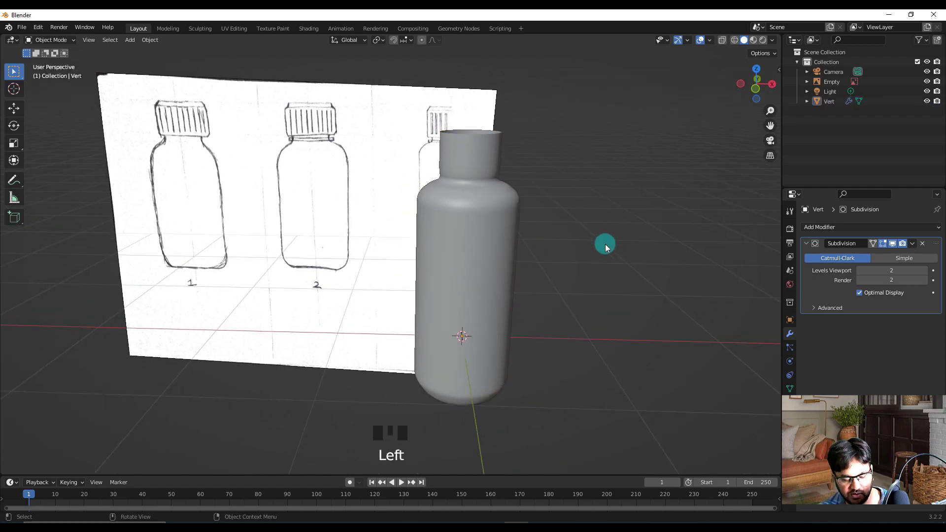
Add a cylinder mesh at the origin for the cap and set it to 46 vertices.
{"action": "key", "text": "shift+a"}
{"action": "mouse_move", "coordinate": [605, 245]}
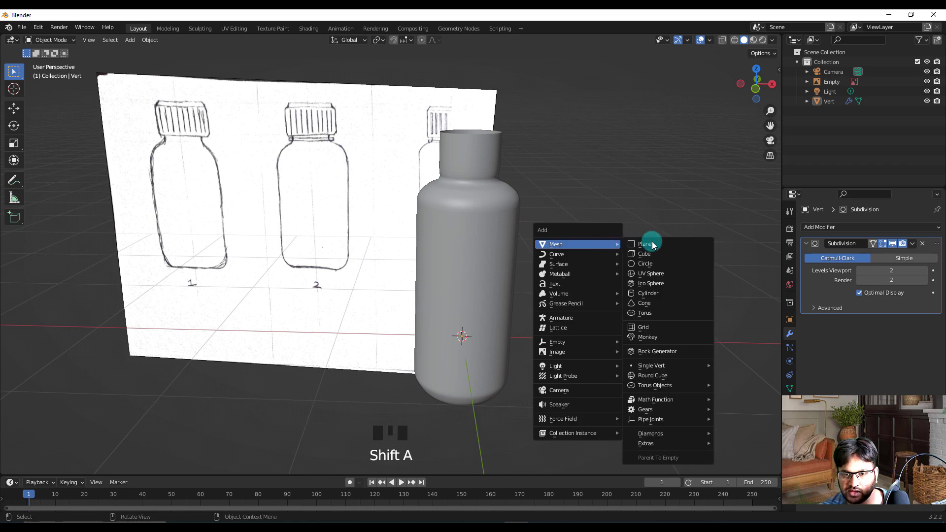
{"action": "left_click", "coordinate": [649, 293]}
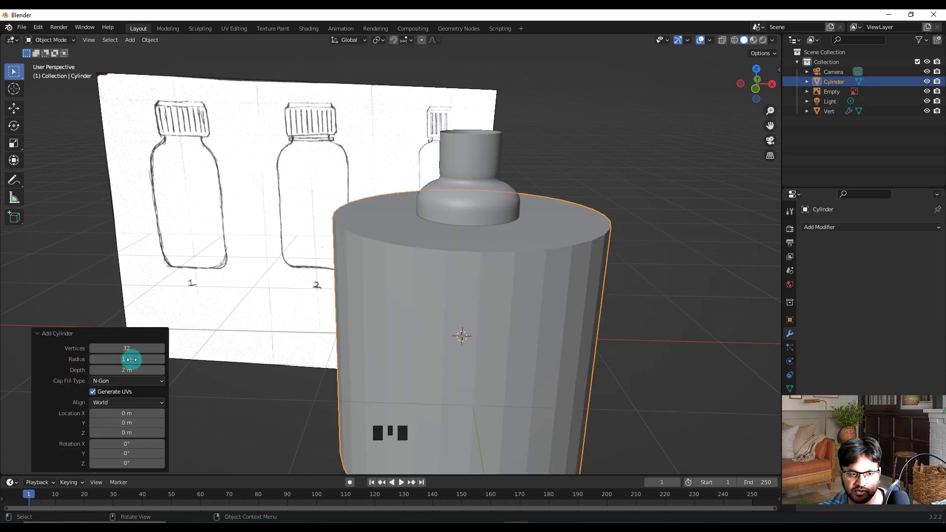
{"action": "left_click_drag", "start_coordinate": [119, 349], "coordinate": [141, 349]}
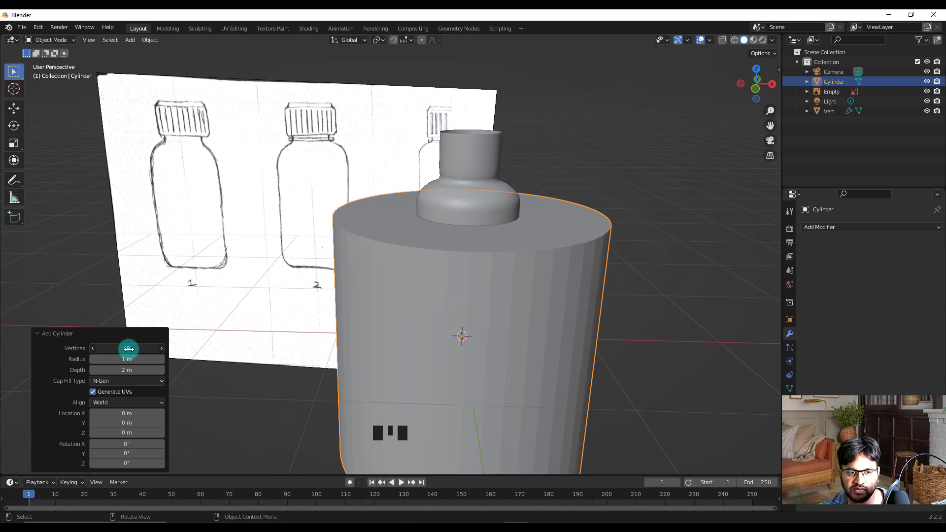
{"action": "left_click_drag", "start_coordinate": [128, 349], "coordinate": [136, 351]}
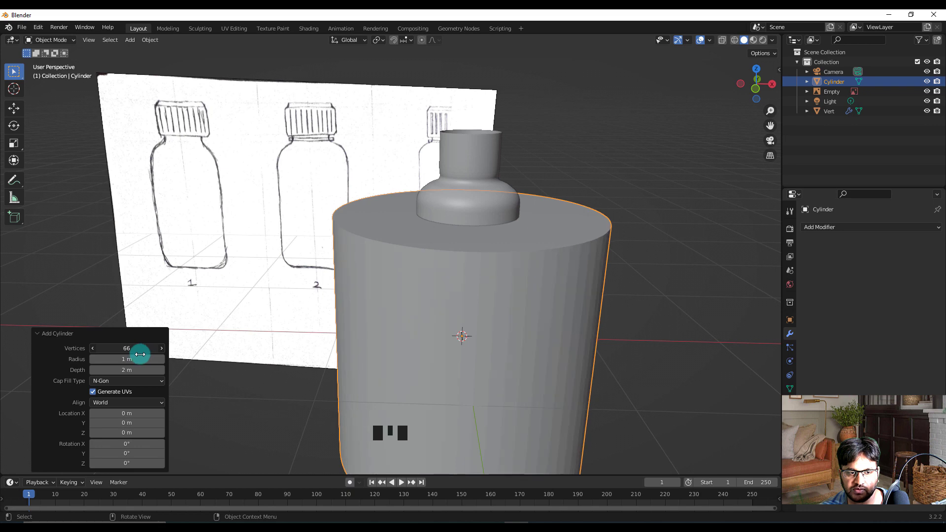
{"action": "left_click_drag", "start_coordinate": [130, 356], "coordinate": [130, 357]}
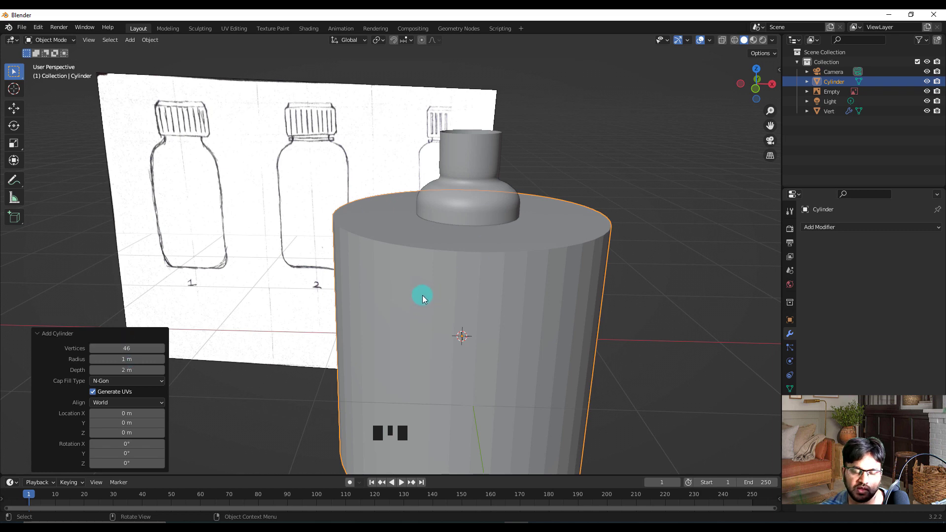
Scale the cylinder along Z to about 0.473 and raise it about 1.117 m along Z.
{"action": "key", "text": "KP_1"}
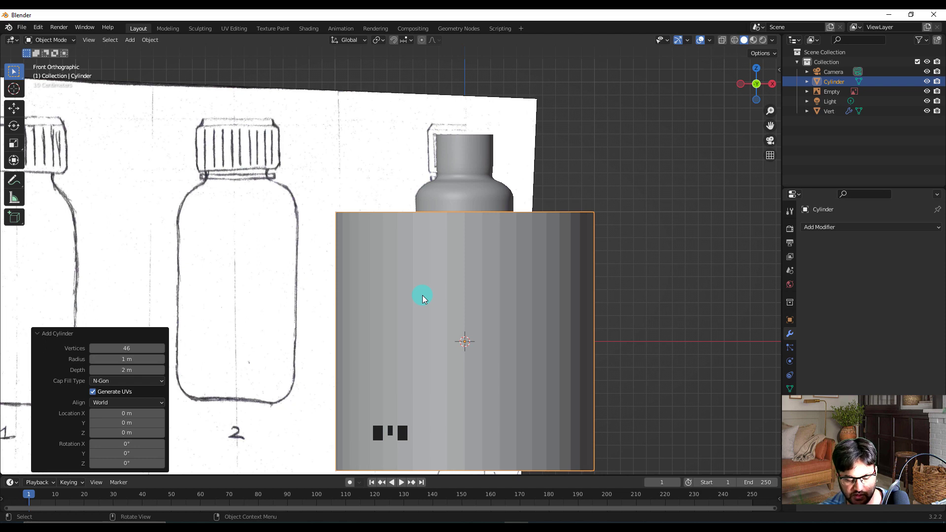
{"action": "key", "text": "s"}
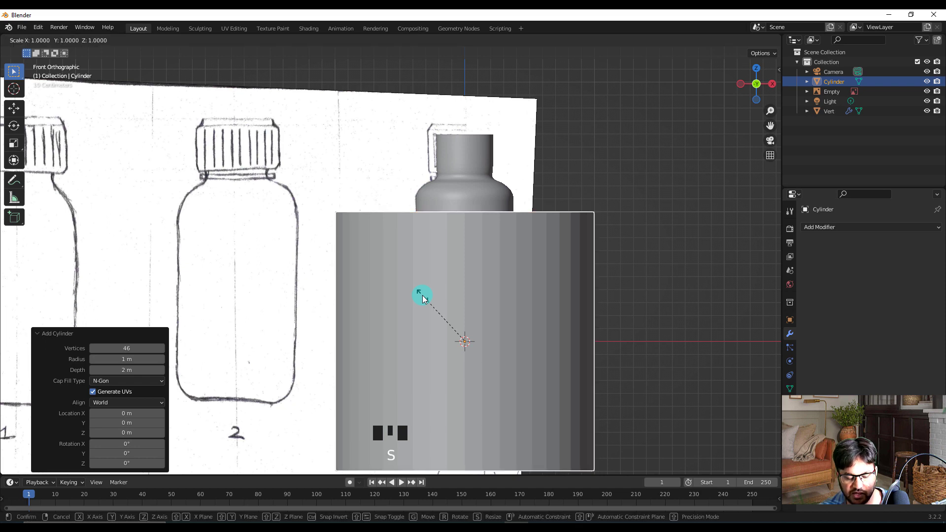
{"action": "key", "text": "z"}
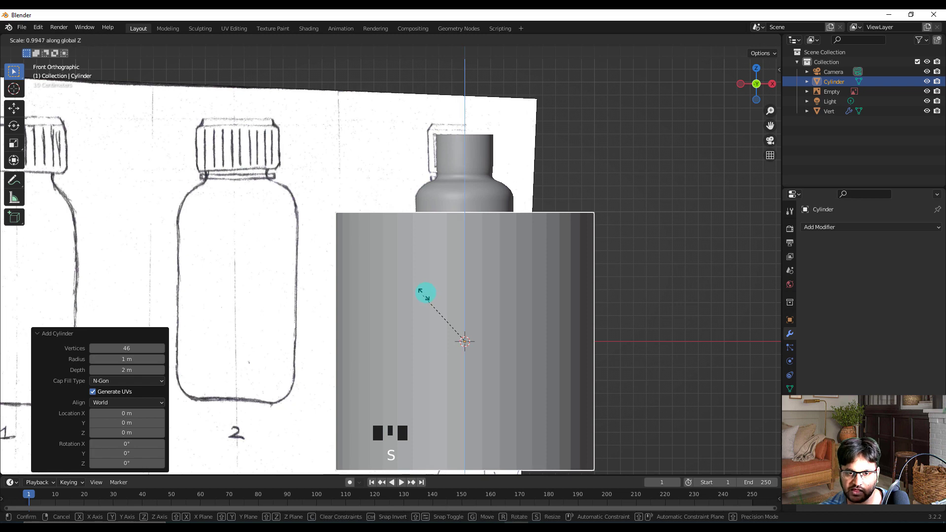
{"action": "left_click", "coordinate": [436, 339]}
{"action": "key", "text": "g"}
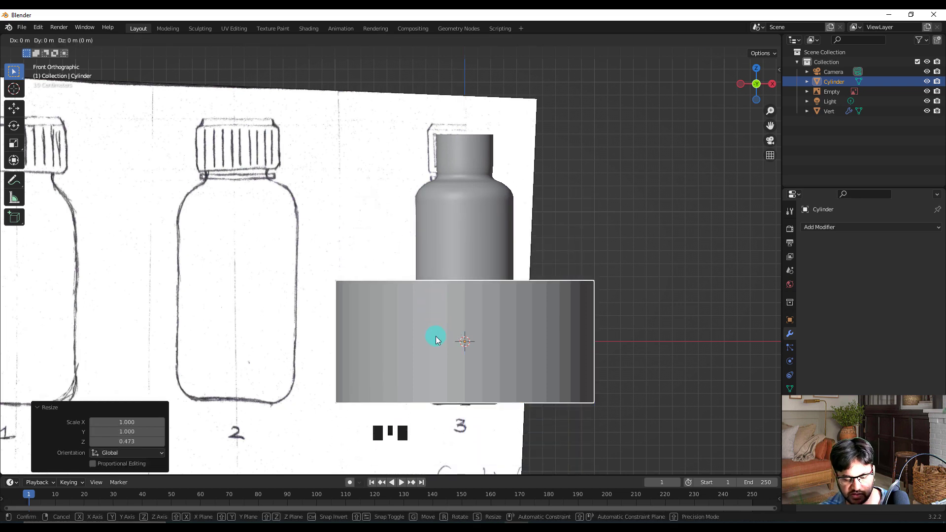
{"action": "key", "text": "z"}
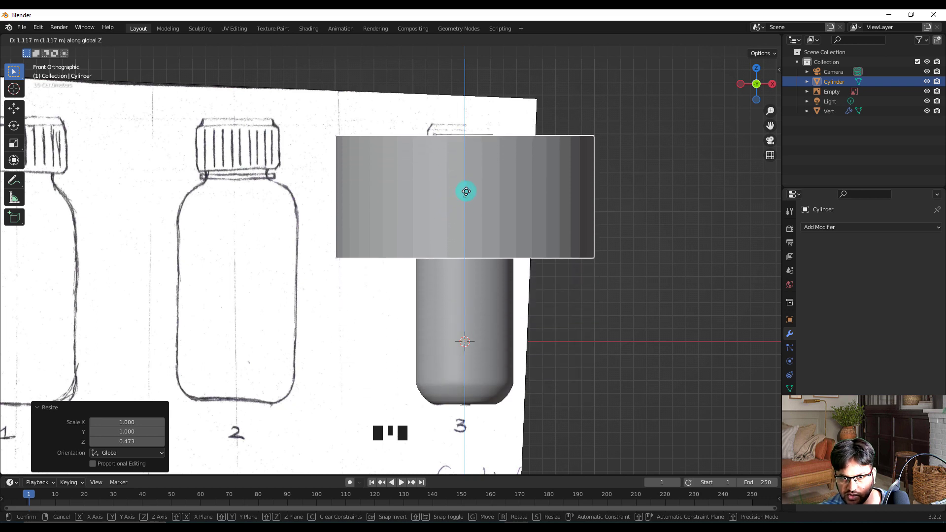
{"action": "left_click", "coordinate": [466, 191]}
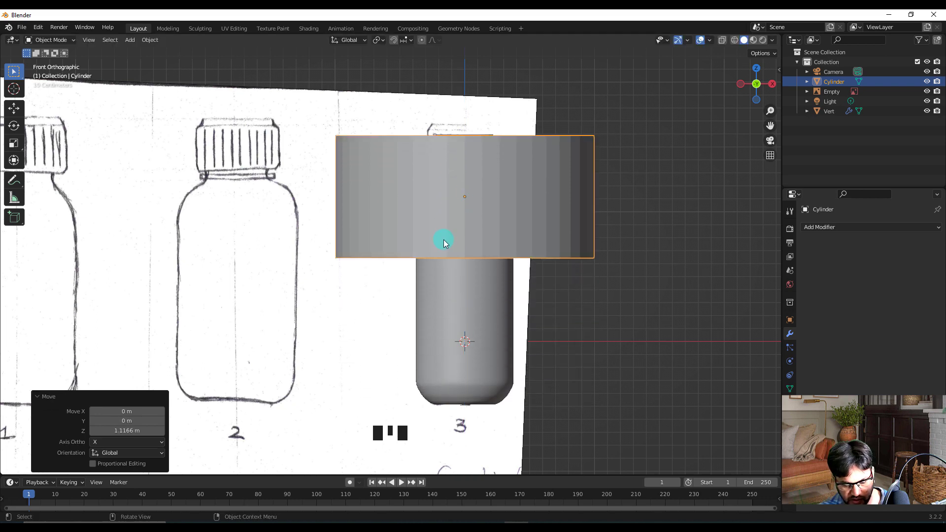
{"action": "key", "text": "s"}
{"action": "key", "text": "x"}
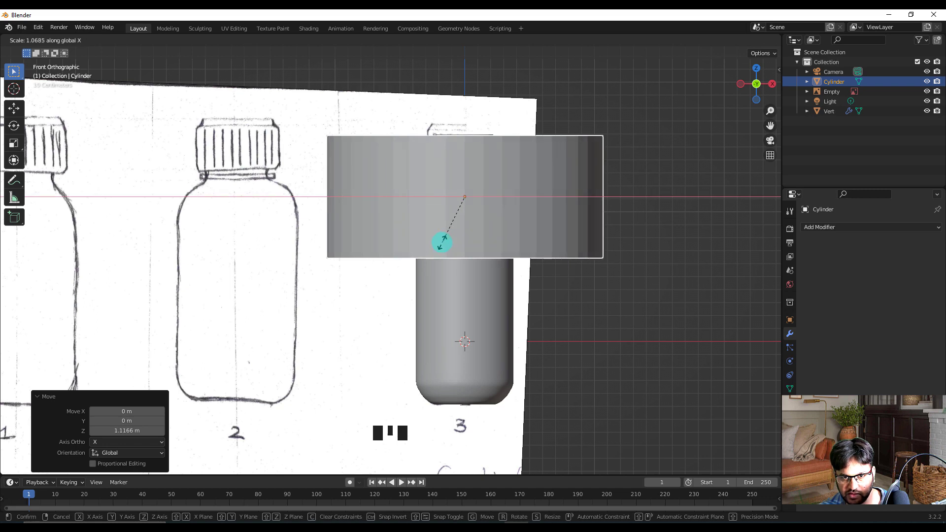
{"action": "right_click", "coordinate": [442, 242]}
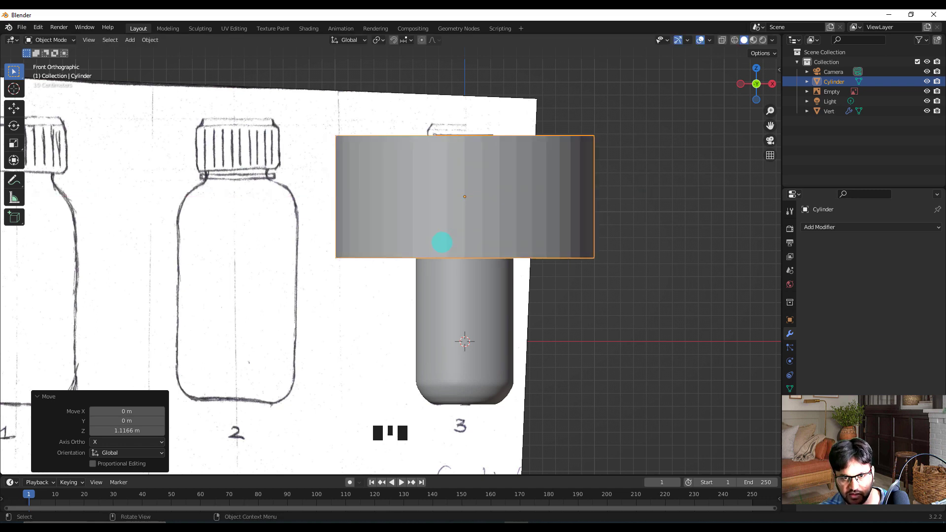
Scale the cylinder uniformly to about 0.246 and raise it about 0.368 m along Z onto the bottle neck.
{"action": "key", "text": "s"}
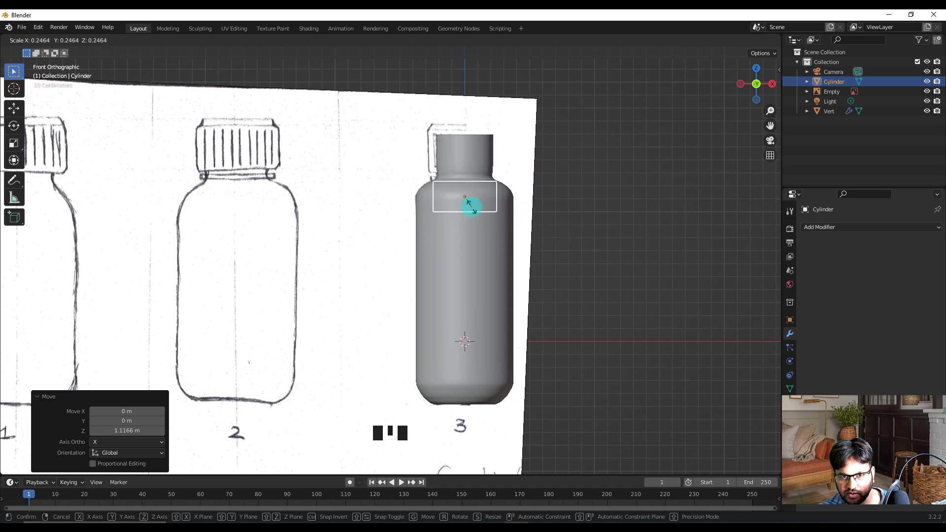
{"action": "left_click", "coordinate": [470, 206]}
{"action": "key", "text": "g"}
{"action": "key", "text": "z"}
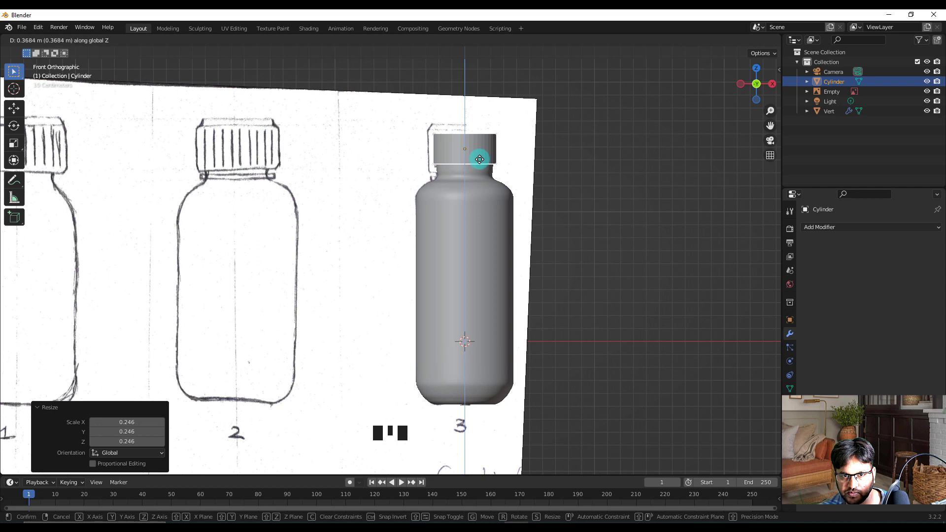
{"action": "left_click", "coordinate": [479, 158]}
Stretch the cap cylinder along Z by about 1.609 to match the height of the cap in sketch 3.
{"action": "scroll", "coordinate": [466, 138], "scroll_direction": "up", "scroll_amount": 3}
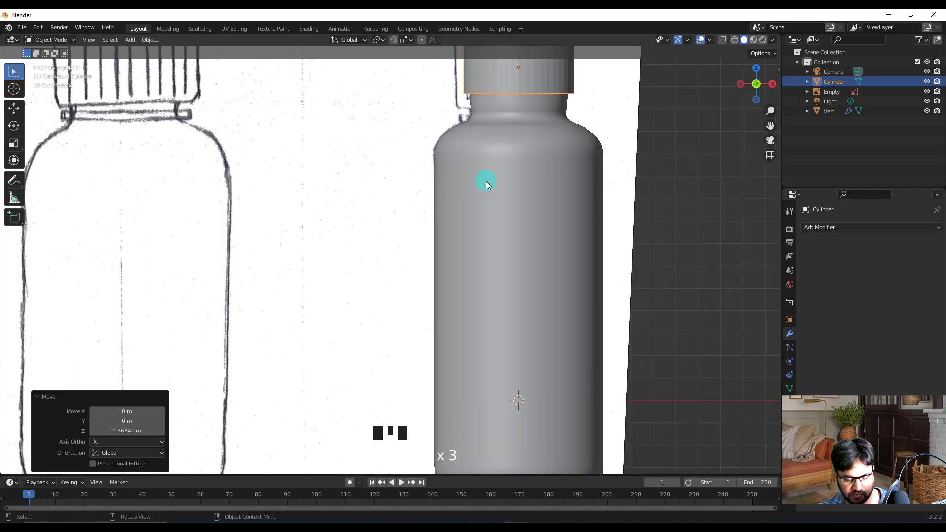
{"action": "middle_click_drag", "start_coordinate": [487, 181], "coordinate": [448, 329], "text": "shift"}
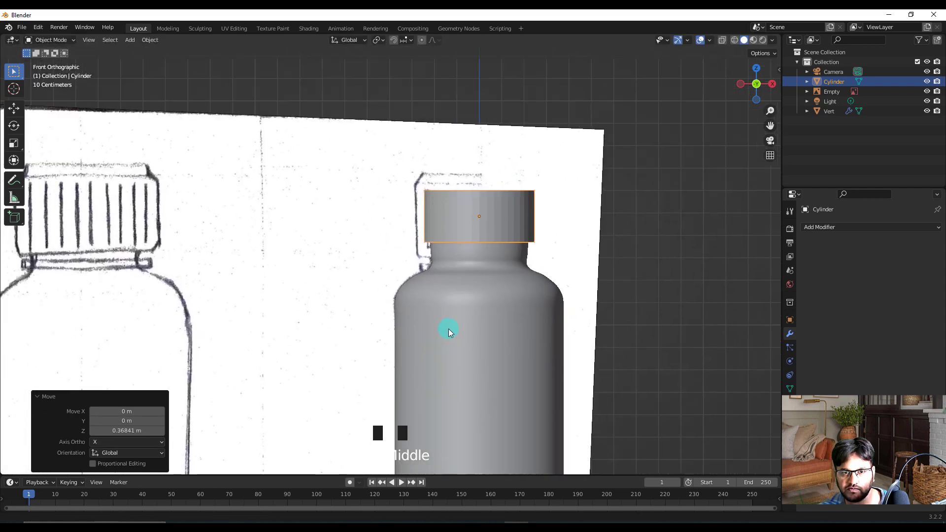
{"action": "scroll", "coordinate": [483, 194], "scroll_direction": "up", "scroll_amount": 2}
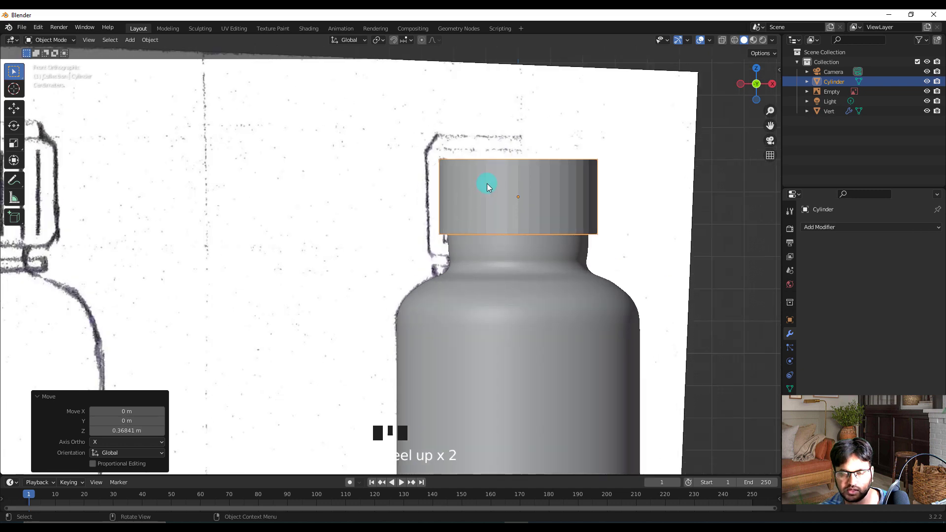
{"action": "key", "text": "s"}
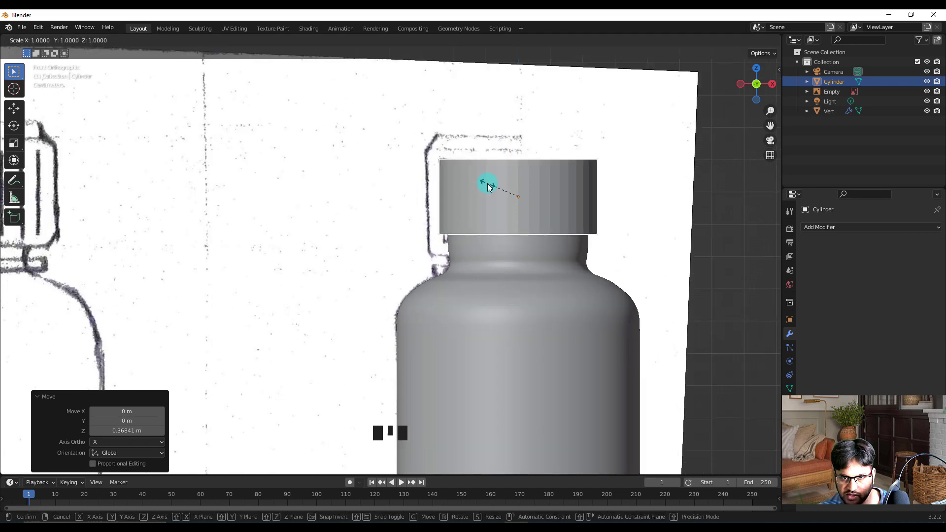
{"action": "key", "text": "z"}
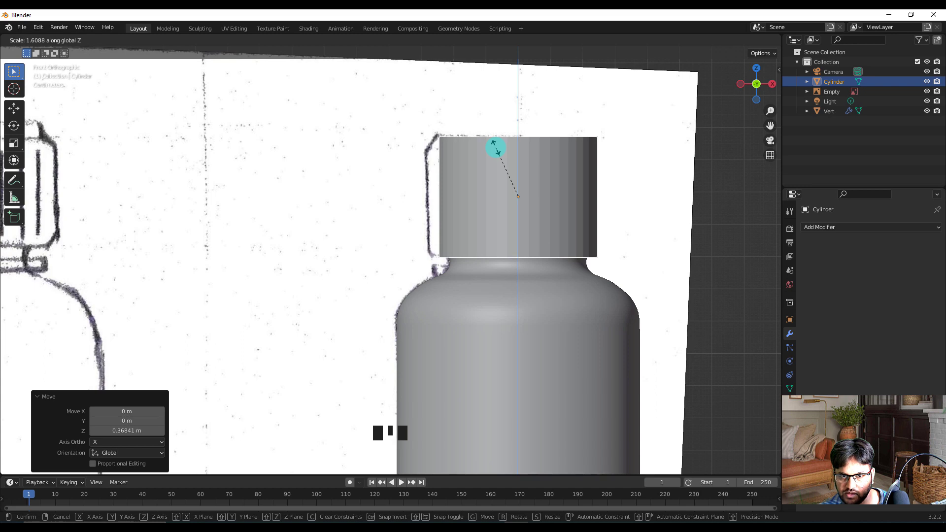
{"action": "left_click", "coordinate": [495, 148]}
Narrow the cap cylinder along X by about 0.920 so it sits closer to the bottle neck's width.
{"action": "scroll", "coordinate": [458, 255], "scroll_direction": "up", "scroll_amount": 3}
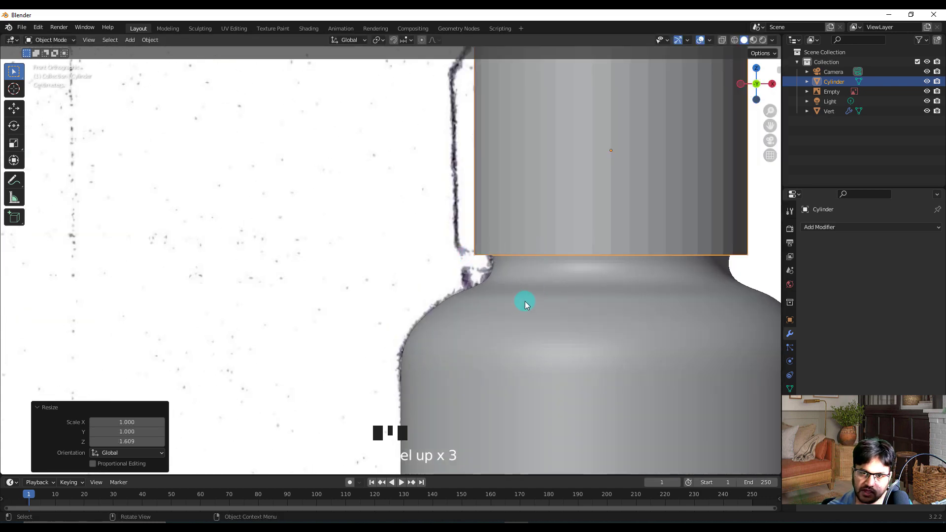
{"action": "scroll", "coordinate": [513, 312], "scroll_direction": "down", "scroll_amount": 1}
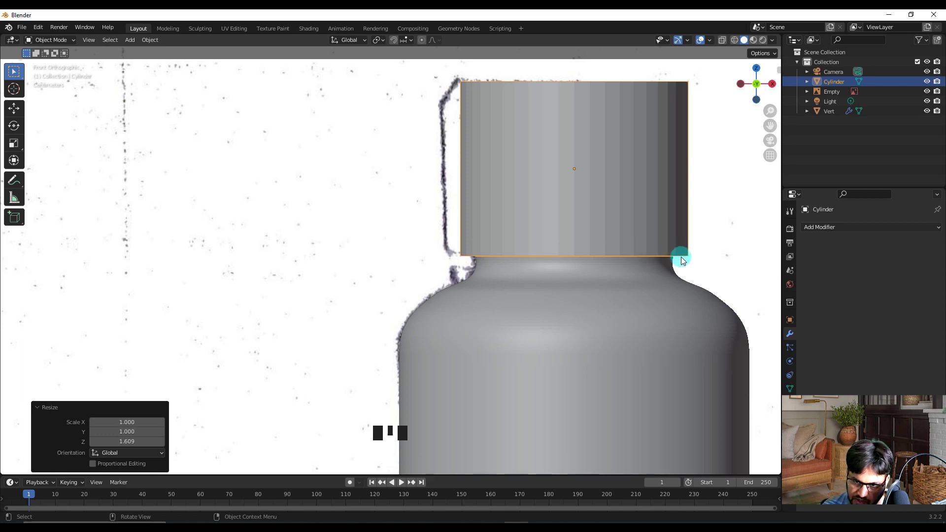
{"action": "middle_click_drag", "start_coordinate": [657, 277], "coordinate": [653, 240]}
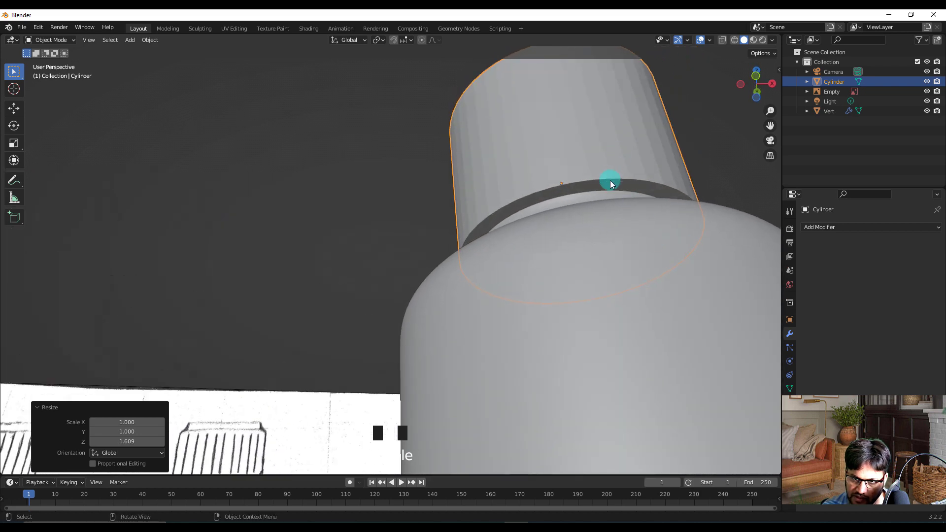
{"action": "mouse_move", "coordinate": [612, 186]}
{"action": "middle_mouse_down"}
{"action": "mouse_move", "coordinate": [597, 238]}
{"action": "mouse_move", "coordinate": [623, 212]}
{"action": "mouse_move", "coordinate": [595, 224]}
{"action": "mouse_move", "coordinate": [612, 220]}
{"action": "middle_mouse_up"}
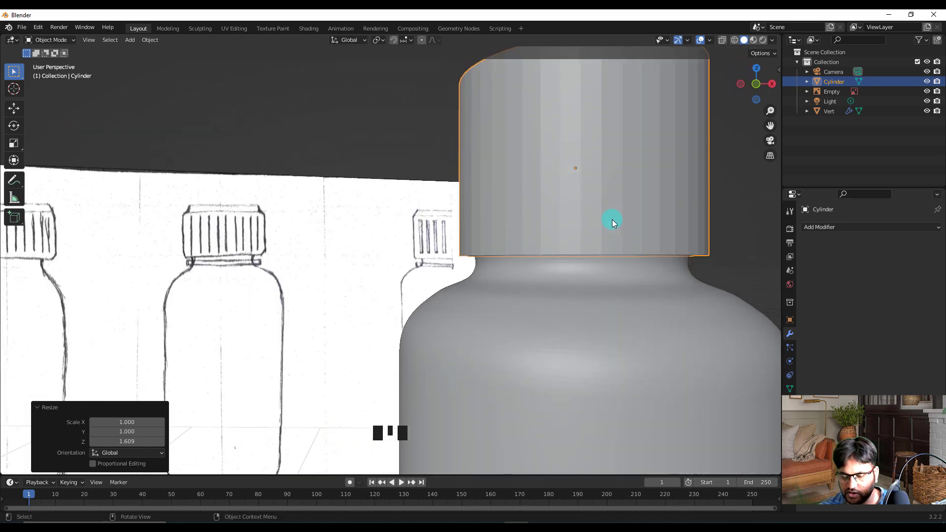
{"action": "key", "text": "KP_1"}
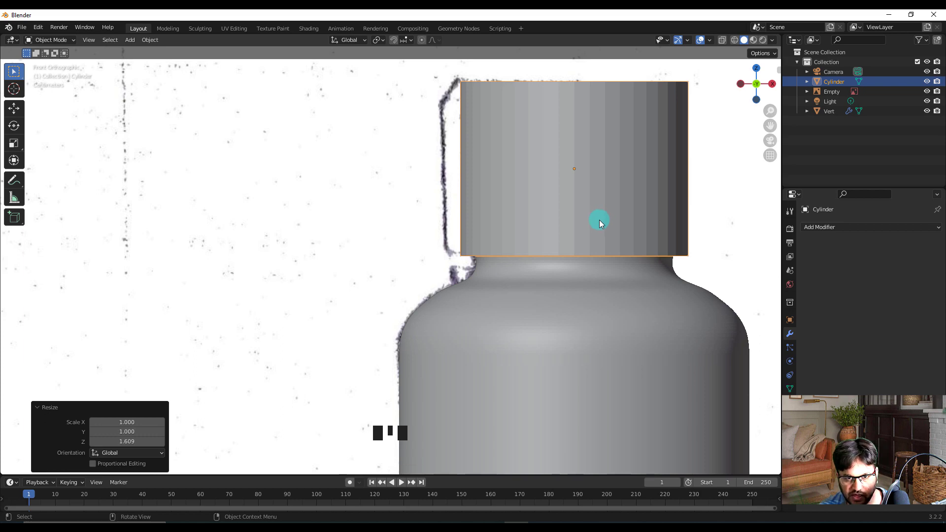
{"action": "key", "text": "s"}
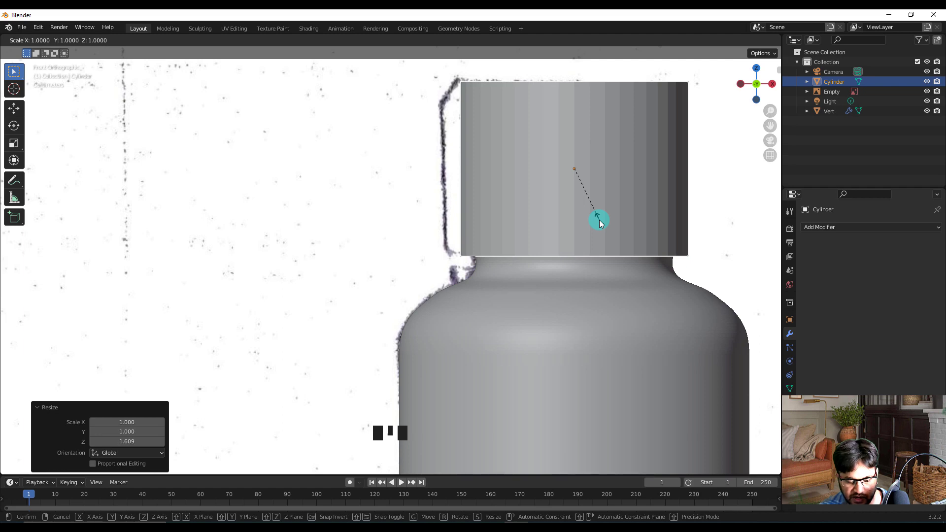
{"action": "key", "text": "x"}
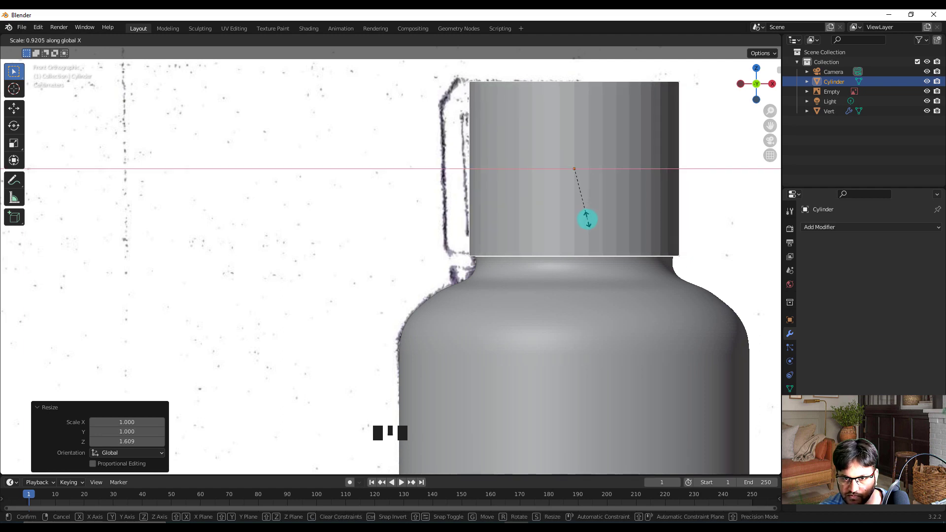
{"action": "left_click", "coordinate": [587, 220]}
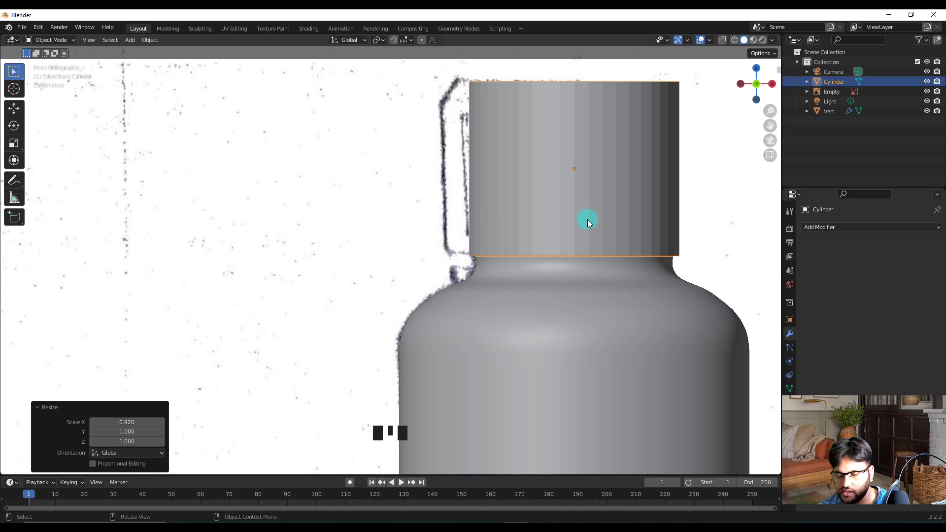
Narrow the cap cylinder along Y by about 0.899, judging it from the side.
{"action": "key", "text": "KP_3"}
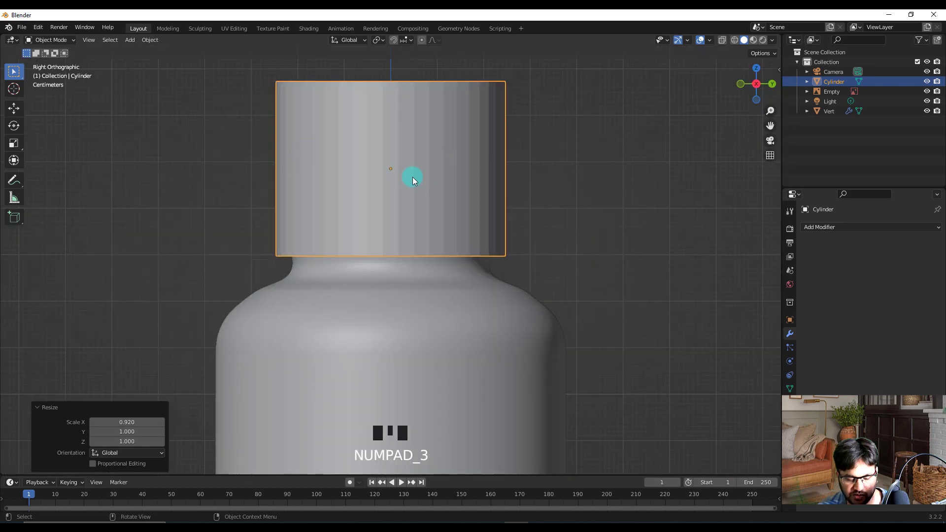
{"action": "key", "text": "s"}
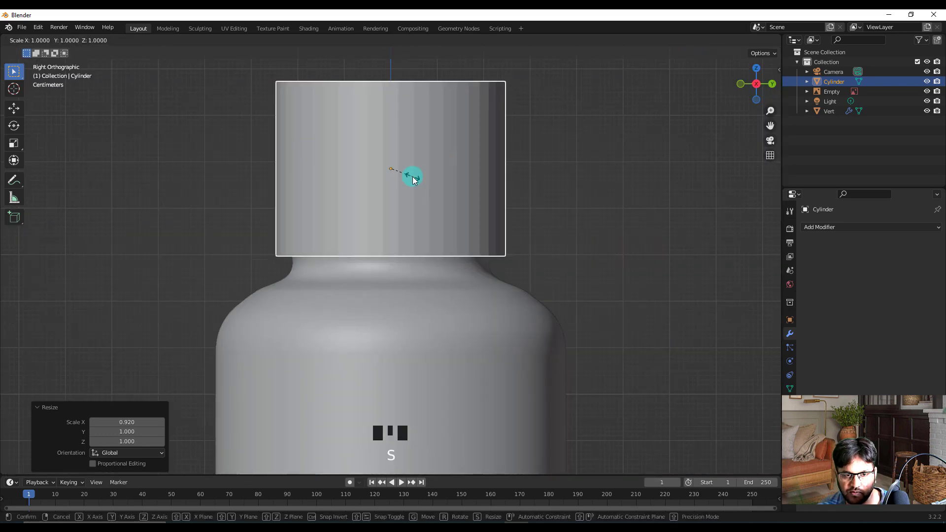
{"action": "key", "text": "y"}
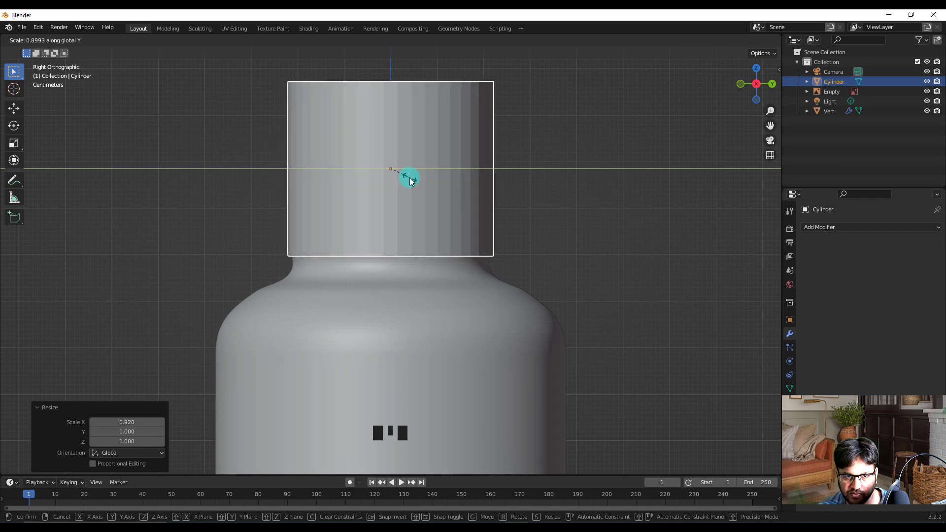
{"action": "left_click", "coordinate": [409, 178]}
{"action": "key", "text": "KP_1"}
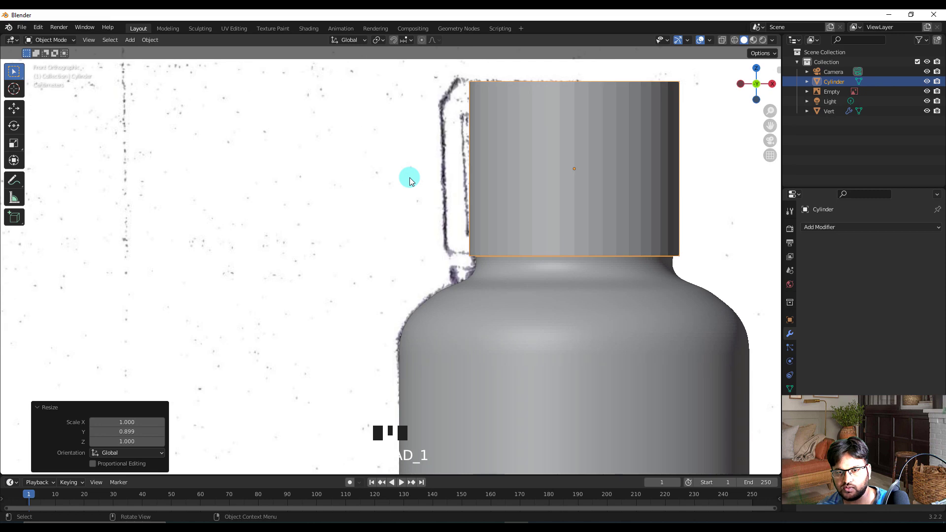
Open the cap cylinder's mesh for editing and clear the selection of its geometry.
{"action": "left_click", "coordinate": [463, 211]}
{"action": "middle_click_drag", "start_coordinate": [476, 203], "coordinate": [498, 235]}
{"action": "scroll", "coordinate": [510, 230], "scroll_direction": "down", "scroll_amount": 5}
{"action": "key", "text": "Tab"}
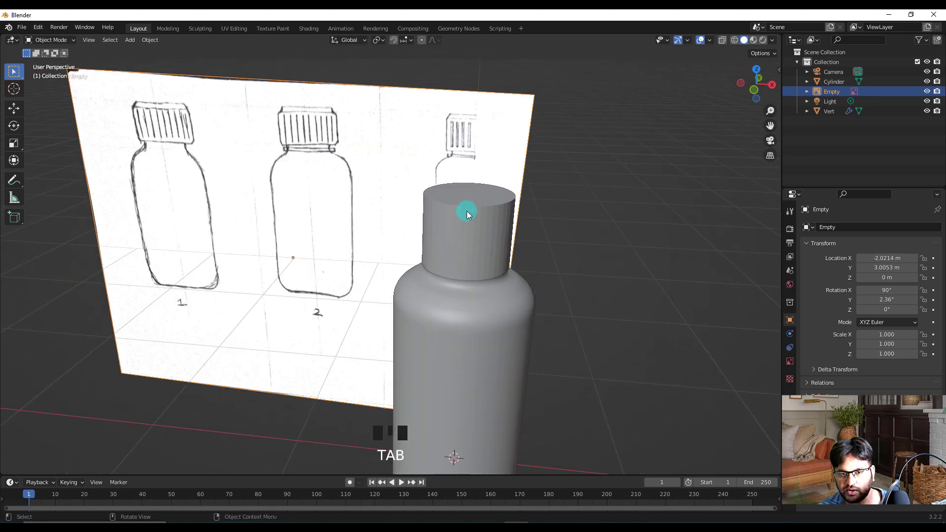
{"action": "left_click", "coordinate": [452, 229]}
{"action": "key", "text": "Tab"}
{"action": "scroll", "coordinate": [459, 200], "scroll_direction": "up", "scroll_amount": 3}
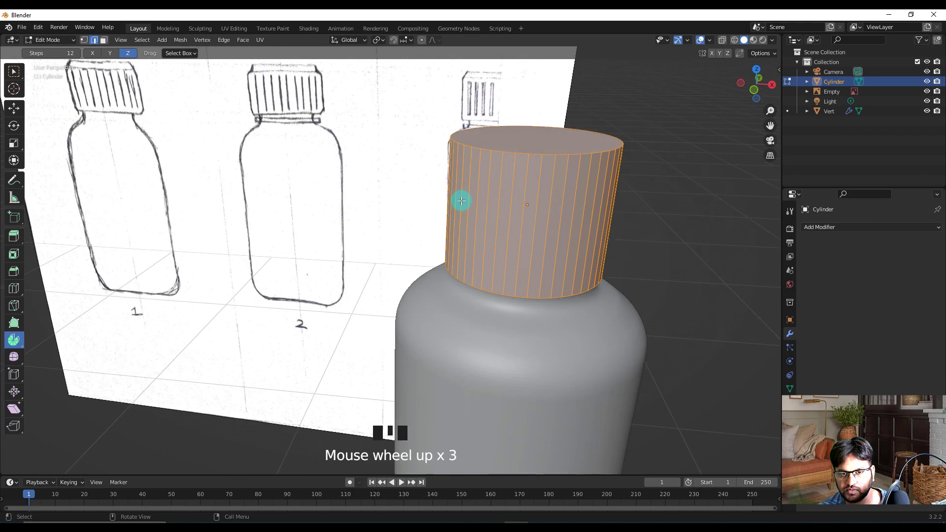
{"action": "middle_click_drag", "start_coordinate": [471, 221], "coordinate": [485, 291], "text": "shift"}
{"action": "scroll", "coordinate": [530, 238], "scroll_direction": "up", "scroll_amount": 4}
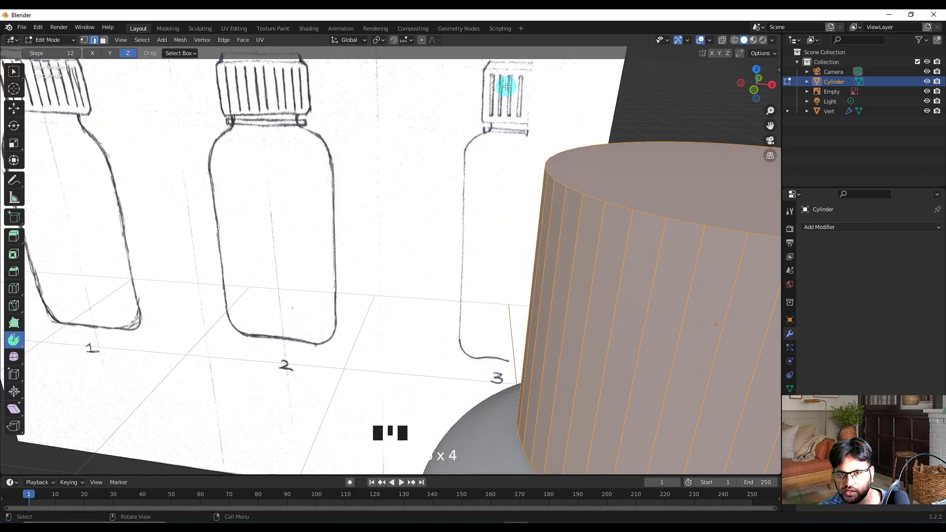
{"action": "middle_click_drag", "start_coordinate": [488, 78], "coordinate": [470, 180], "text": "shift"}
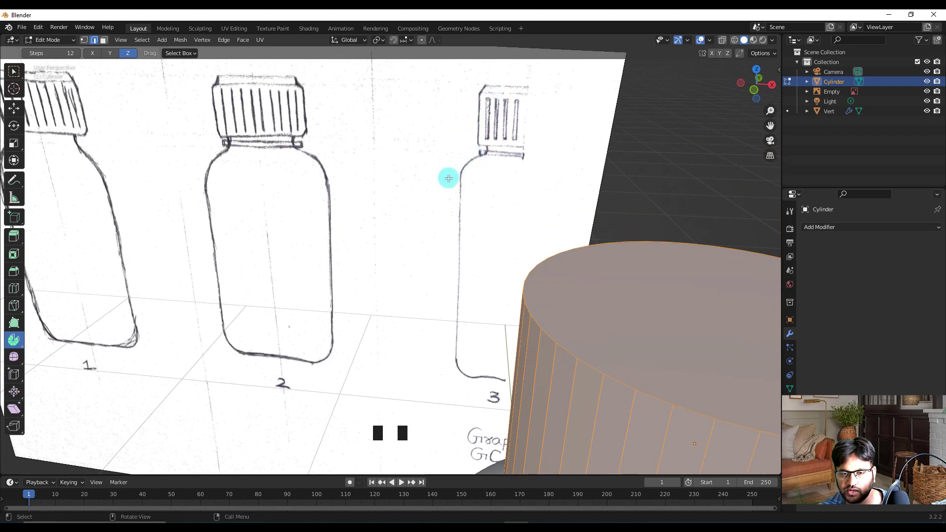
{"action": "scroll", "coordinate": [449, 178], "scroll_direction": "down", "scroll_amount": 4}
{"action": "middle_click_drag", "start_coordinate": [544, 292], "coordinate": [492, 285]}
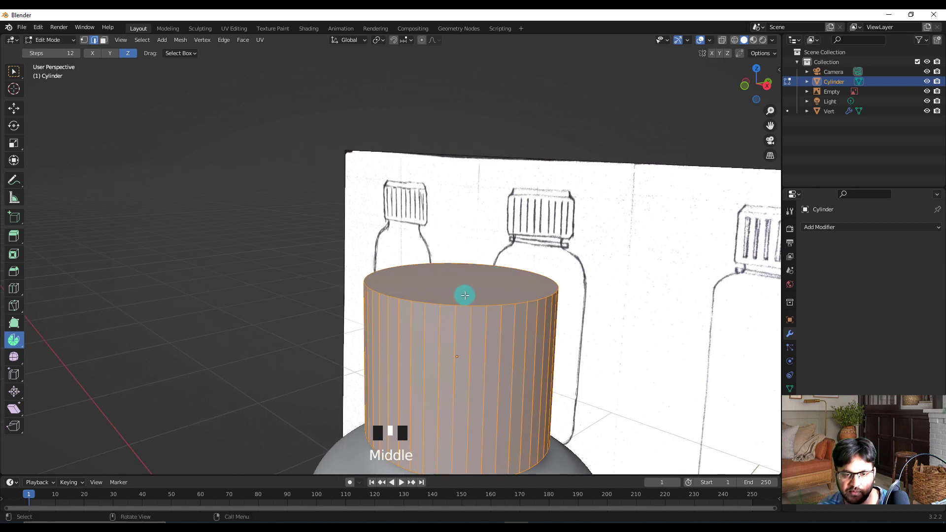
{"action": "key", "text": "Escape"}
{"action": "left_click", "coordinate": [298, 301]}
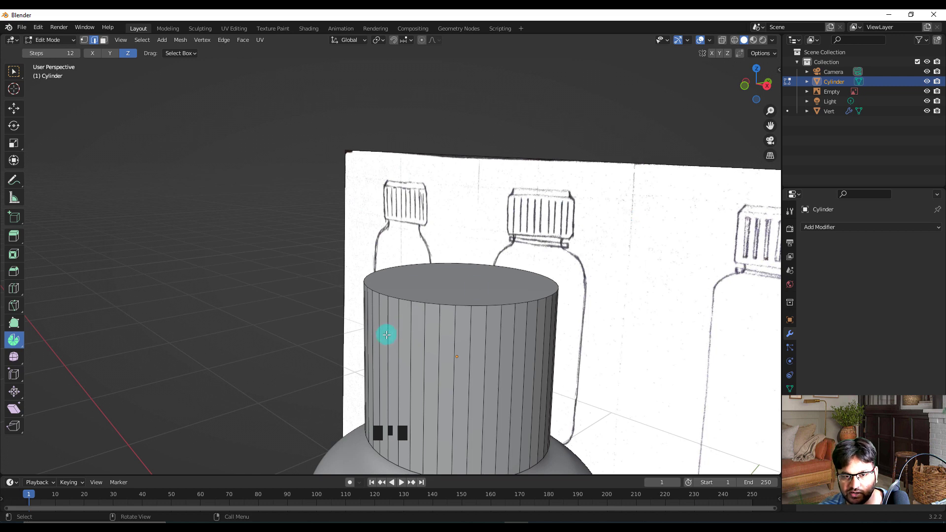
Bevel the edge loop around the cap's top with one segment about 0.169 m wide, using the sketch's front view as reference.
{"action": "left_click", "coordinate": [418, 301]}
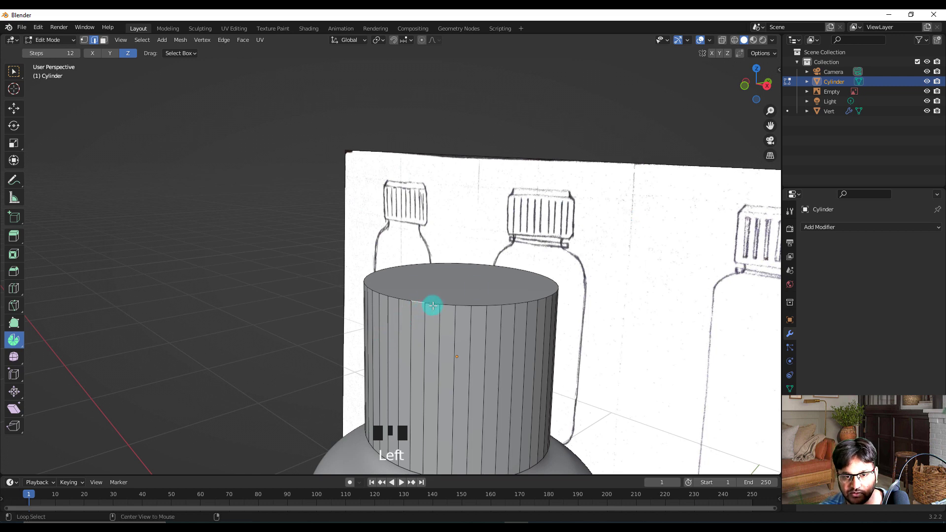
{"action": "left_click", "coordinate": [434, 305], "text": "alt"}
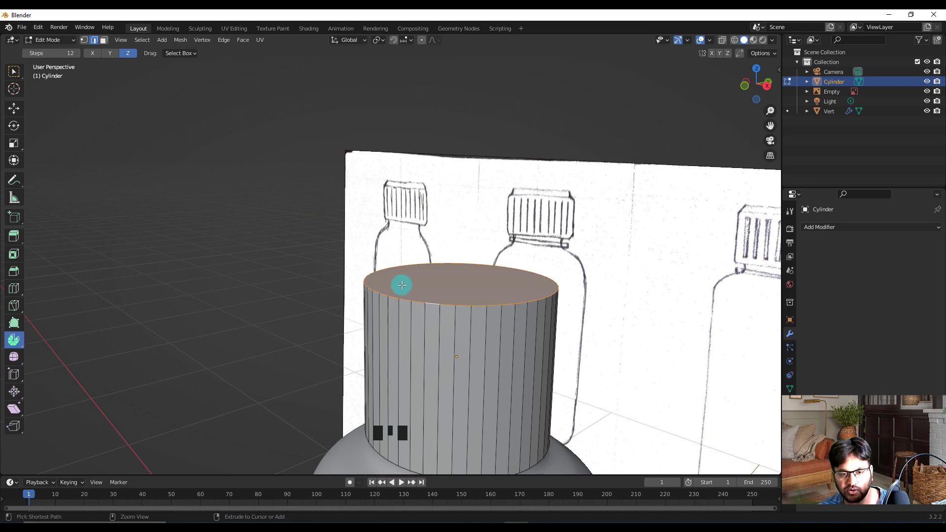
{"action": "key", "text": "ctrl+b"}
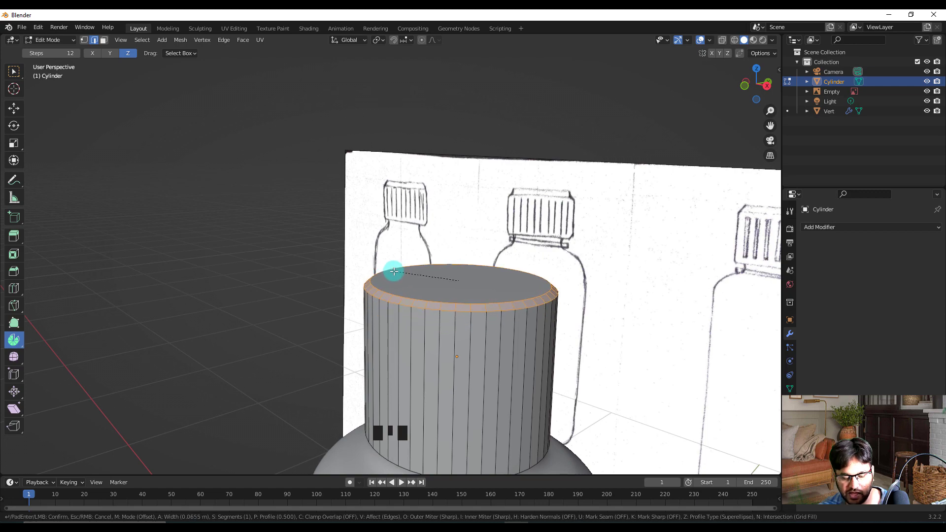
{"action": "key", "text": "Escape"}
{"action": "key", "text": "KP_1"}
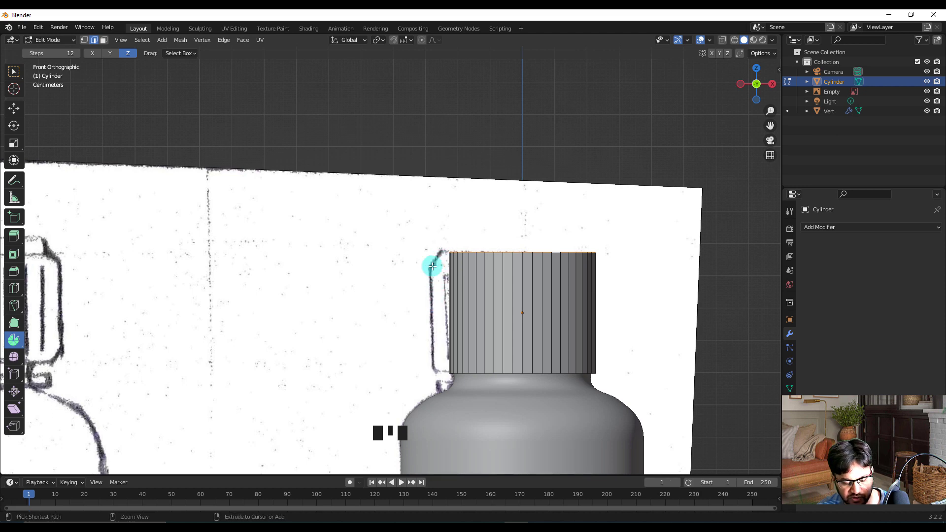
{"action": "key", "text": "ctrl+b"}
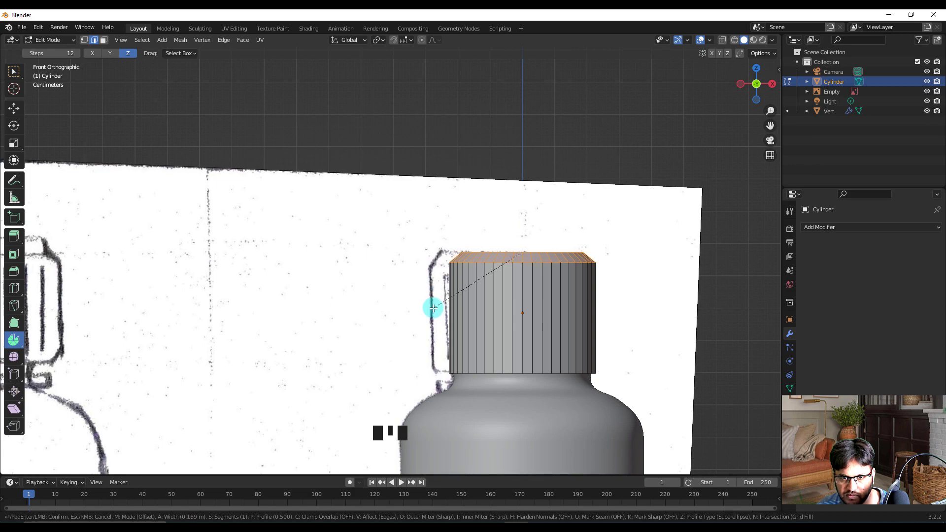
{"action": "left_click", "coordinate": [433, 306]}
{"action": "left_click", "coordinate": [488, 152]}
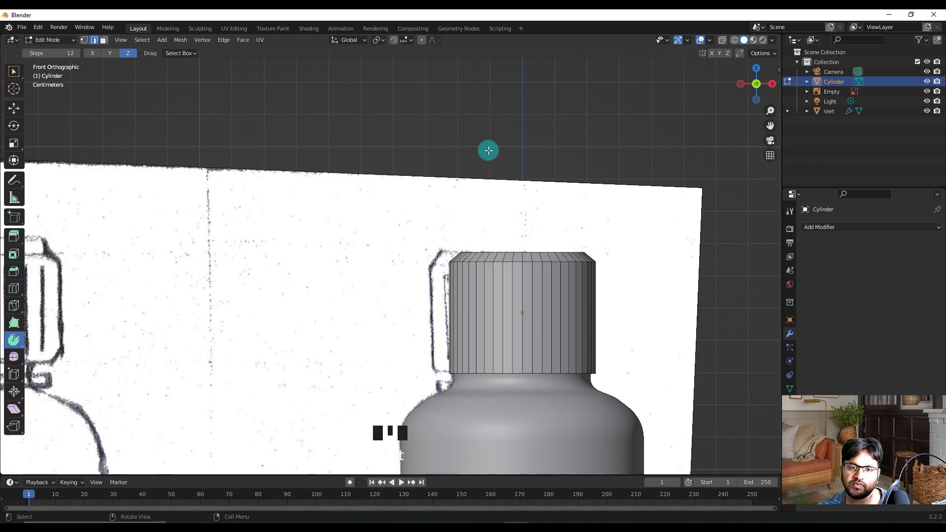
Add one horizontal loop cut around the cap's side and slide it up near the bevel, at a factor of about -0.757.
{"action": "middle_click_drag", "start_coordinate": [486, 155], "coordinate": [456, 163]}
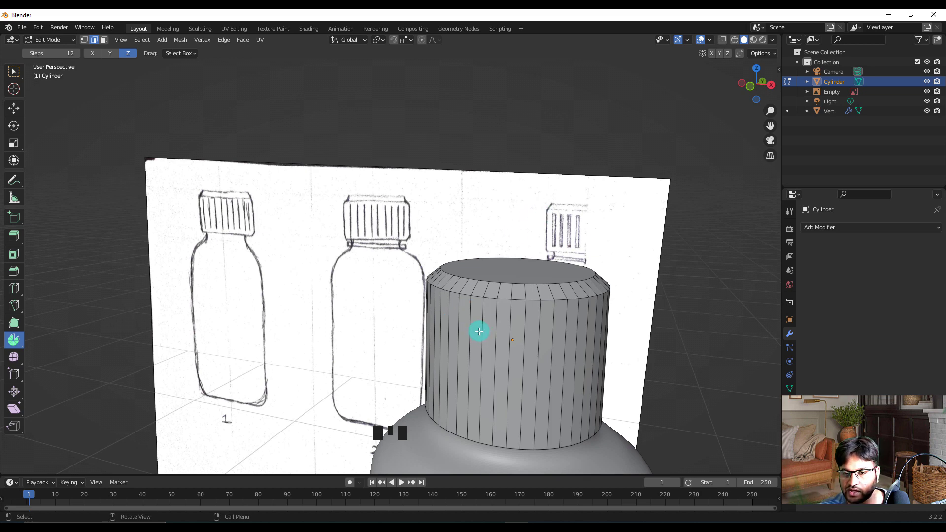
{"action": "middle_click_drag", "start_coordinate": [479, 332], "coordinate": [496, 330]}
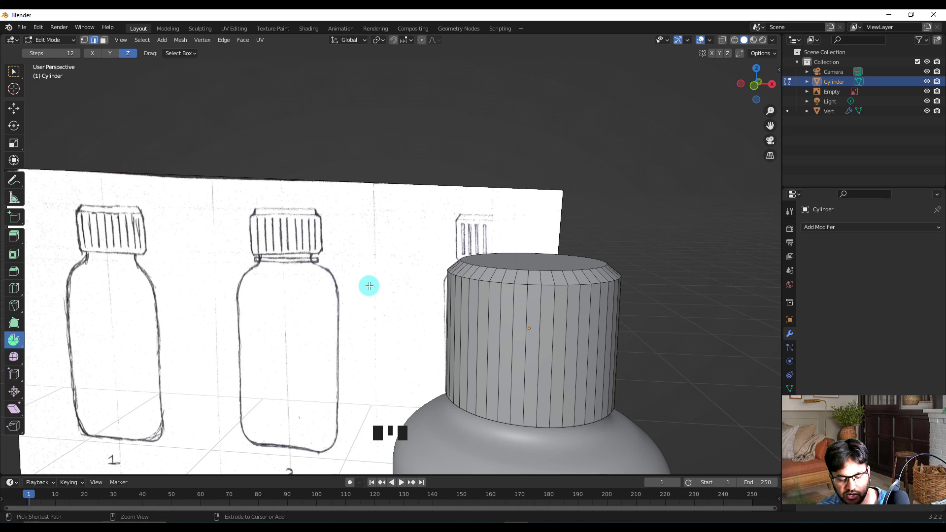
{"action": "key", "text": "ctrl+r"}
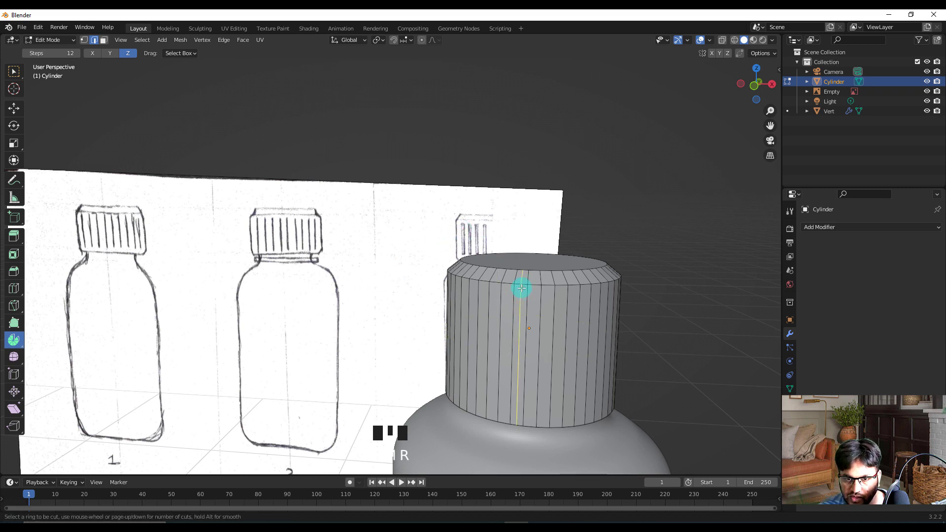
{"action": "left_click", "coordinate": [516, 313]}
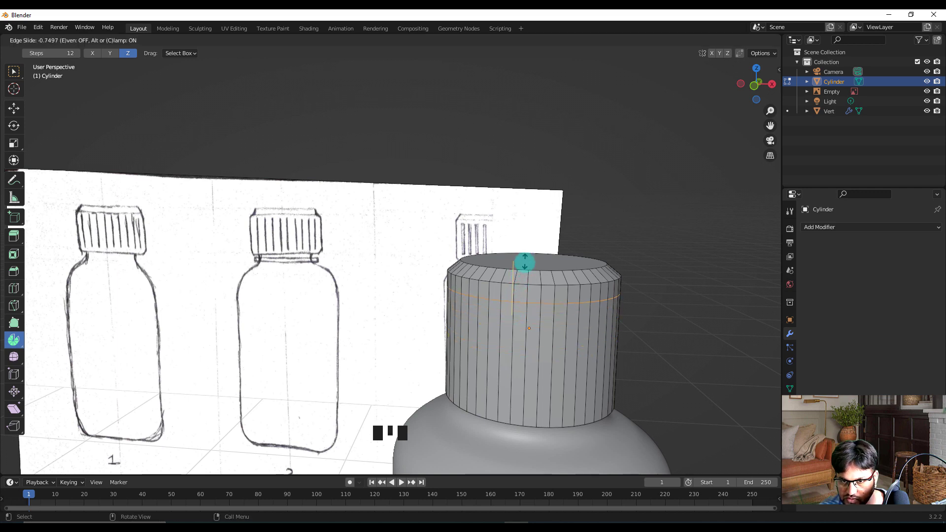
{"action": "left_click", "coordinate": [526, 261]}
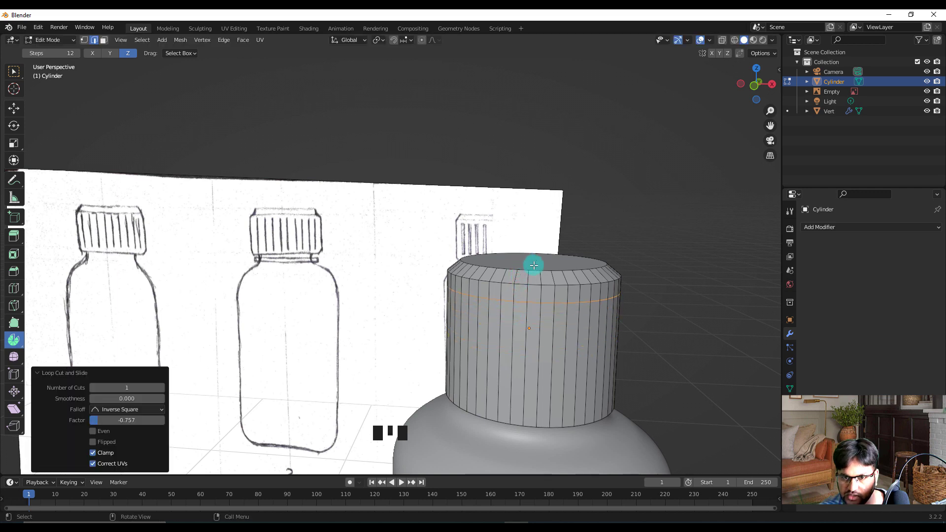
{"action": "left_click", "coordinate": [693, 348]}
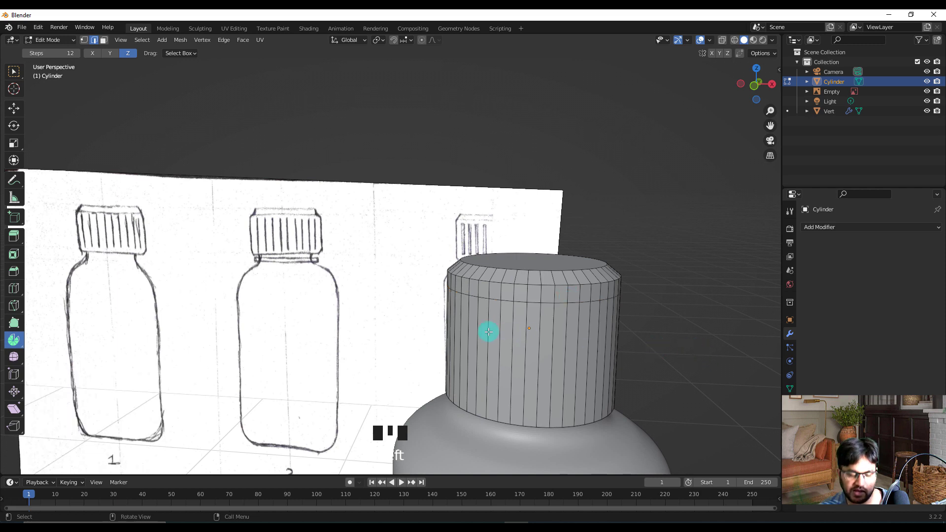
Add a second horizontal loop cut around the cap's side and slide it down near the lower rim, by about 0.69.
{"action": "key", "text": "ctrl+r"}
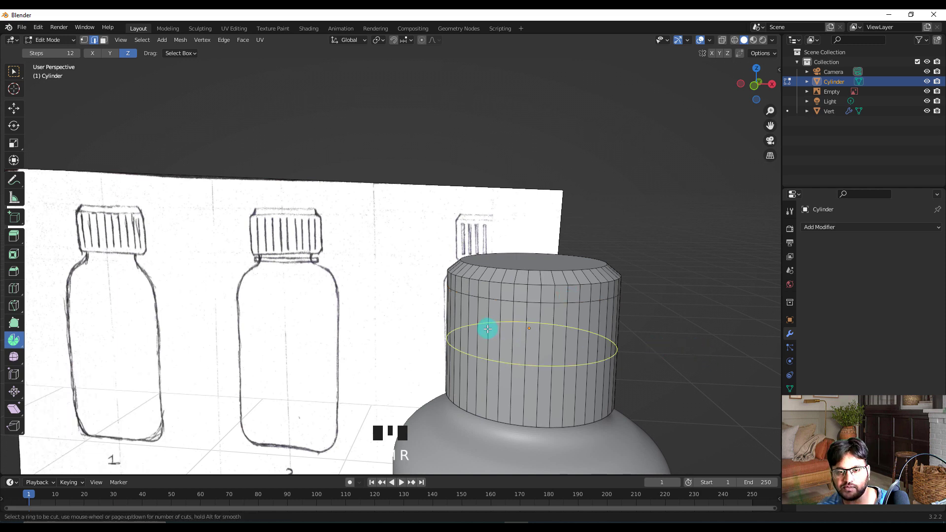
{"action": "left_click", "coordinate": [491, 354]}
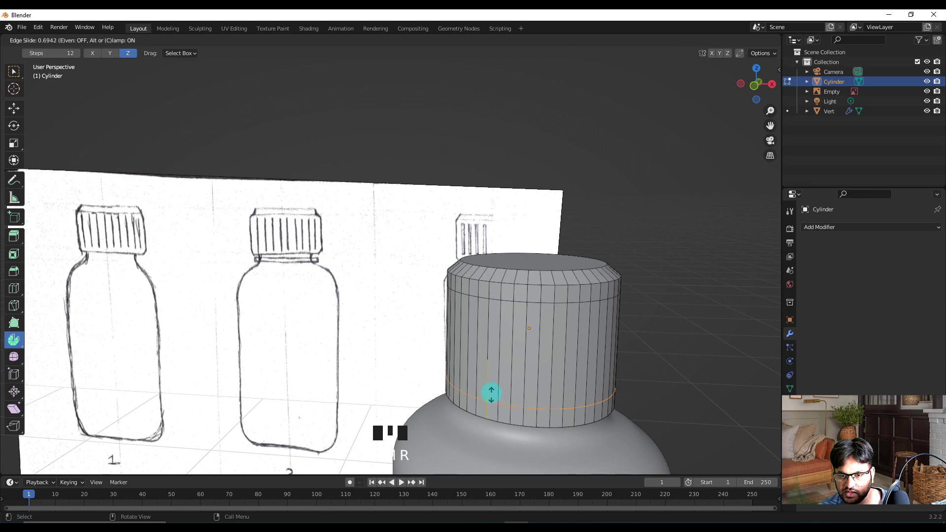
{"action": "left_click", "coordinate": [491, 392]}
{"action": "left_click", "coordinate": [658, 356]}
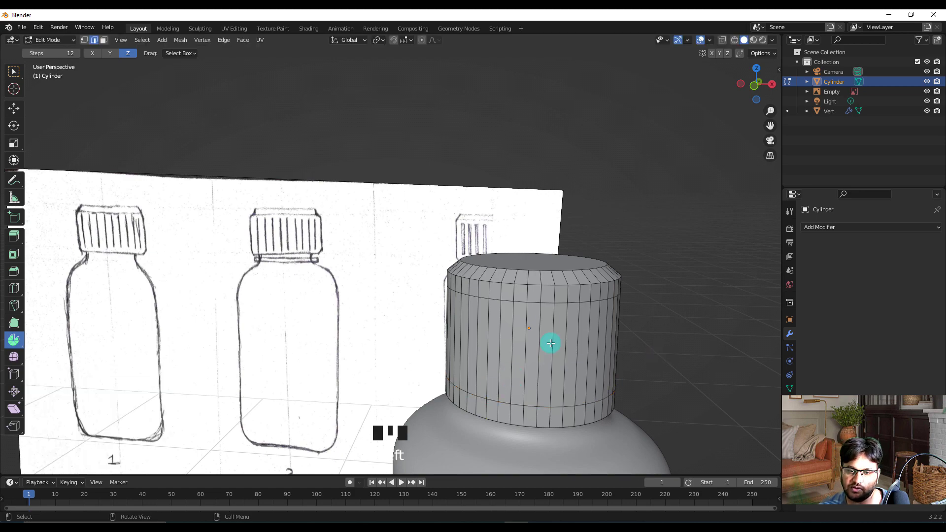
{"action": "middle_click_drag", "start_coordinate": [538, 367], "coordinate": [503, 370]}
{"action": "scroll", "coordinate": [503, 369], "scroll_direction": "up", "scroll_amount": 2}
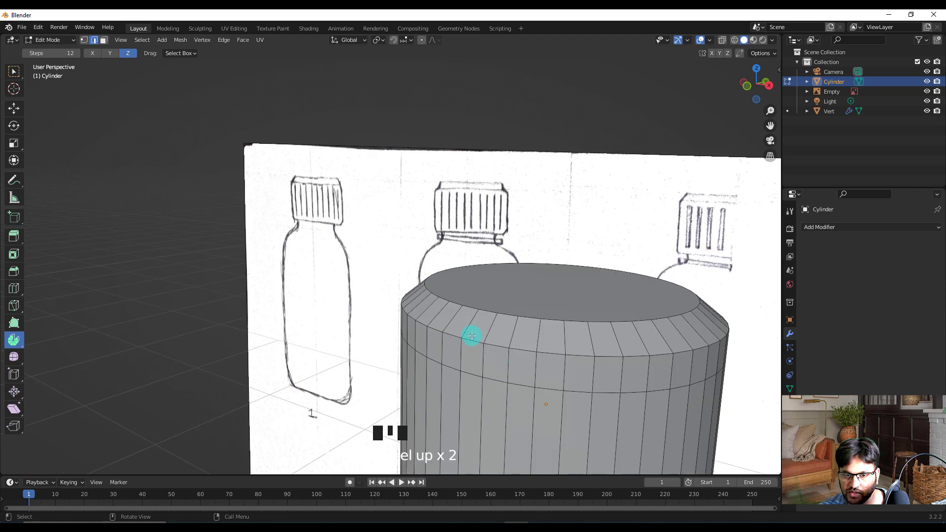
{"action": "scroll", "coordinate": [474, 340], "scroll_direction": "down", "scroll_amount": 1}
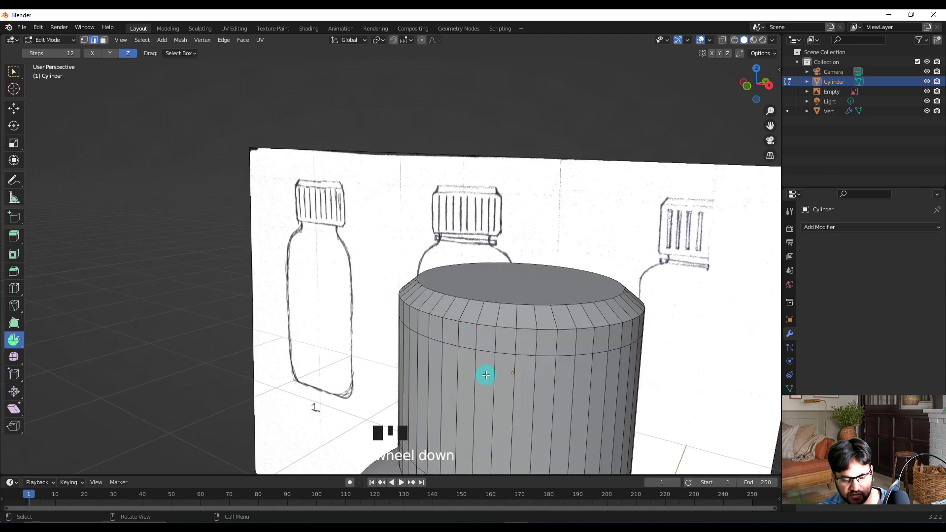
Select every second tall face in the middle band between the two loop cuts, working all the way around the cap.
{"action": "key", "text": "3"}
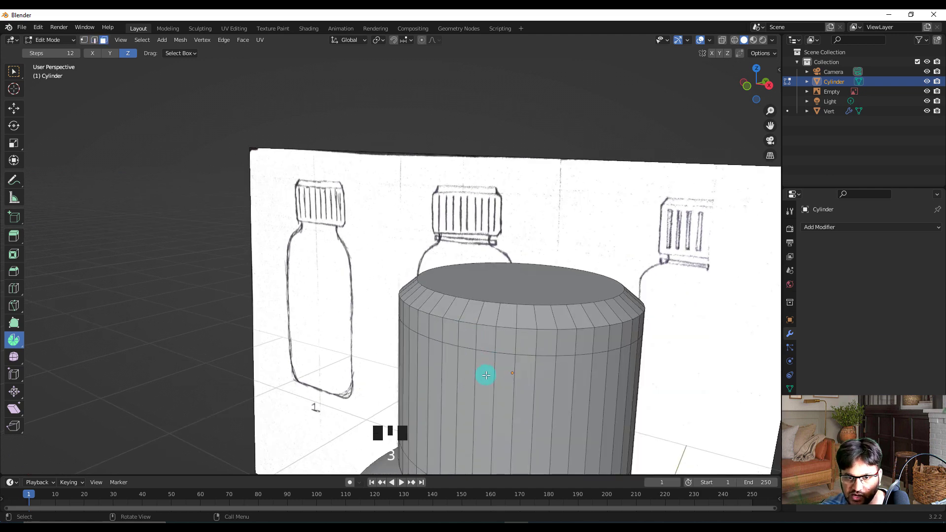
{"action": "left_click", "coordinate": [485, 375]}
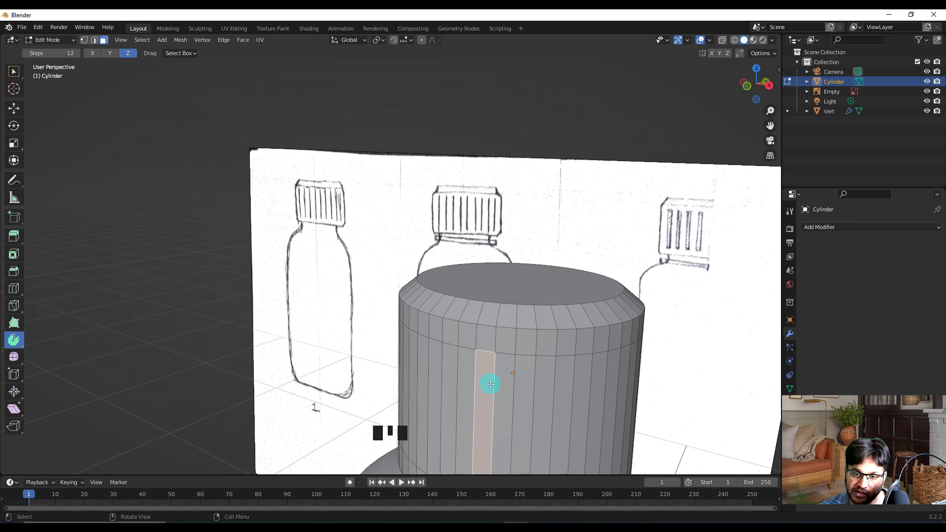
{"action": "left_click", "coordinate": [525, 384], "text": "shift"}
{"action": "left_click", "coordinate": [565, 385], "text": "shift"}
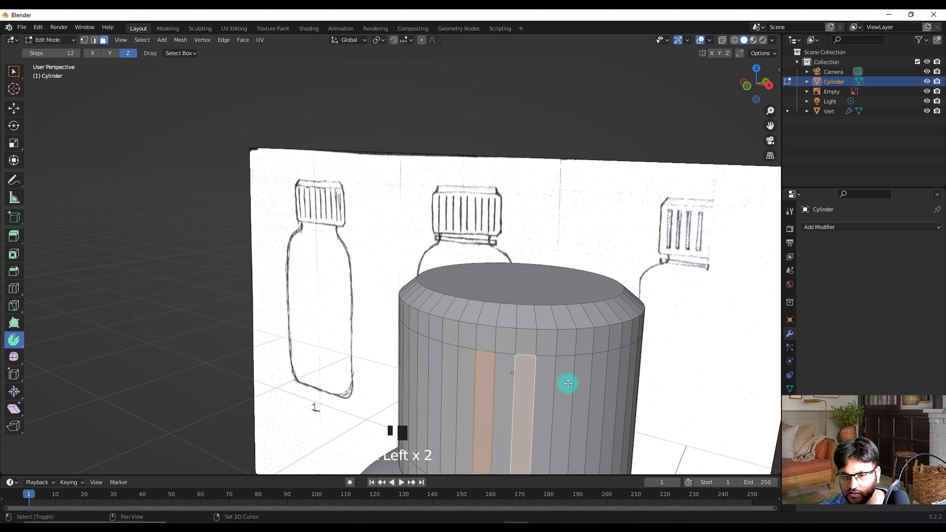
{"action": "left_click", "coordinate": [600, 381], "text": "shift"}
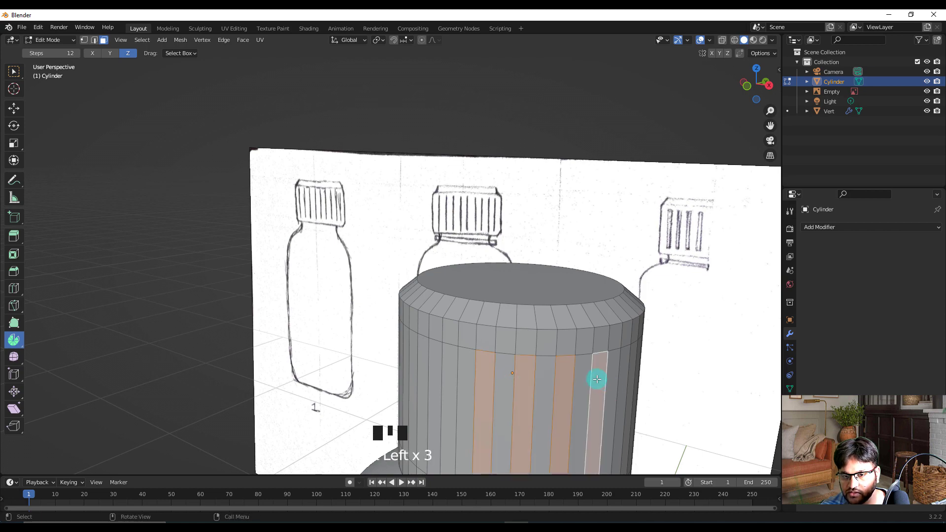
{"action": "middle_click_drag", "start_coordinate": [598, 380], "coordinate": [454, 352]}
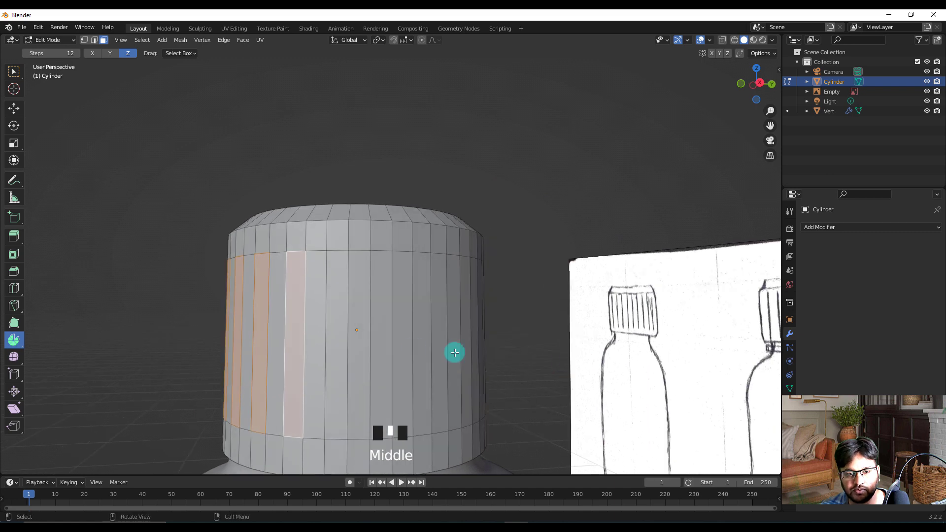
{"action": "left_click", "coordinate": [335, 314], "text": "shift"}
{"action": "left_click", "coordinate": [380, 309], "text": "shift"}
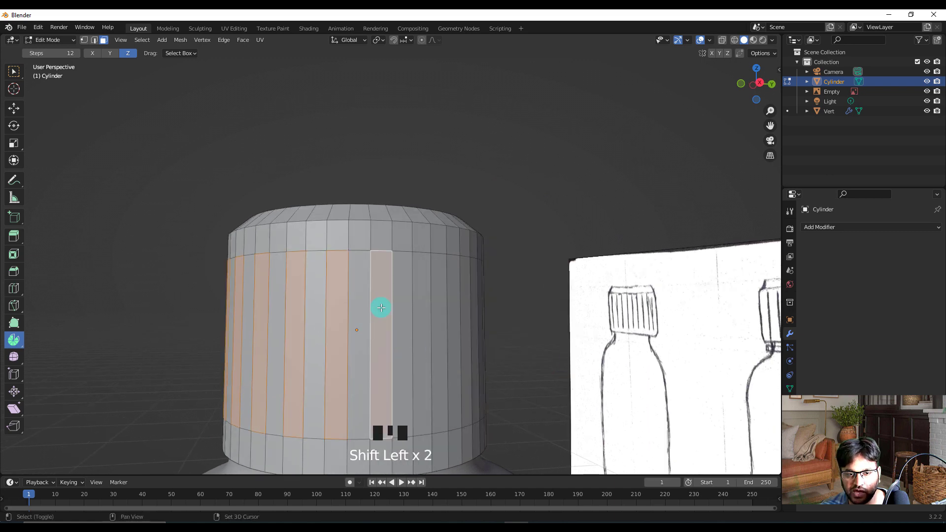
{"action": "left_click", "coordinate": [423, 315], "text": "shift"}
{"action": "middle_click_drag", "start_coordinate": [446, 320], "coordinate": [400, 341]}
{"action": "left_click", "coordinate": [211, 367], "text": "shift"}
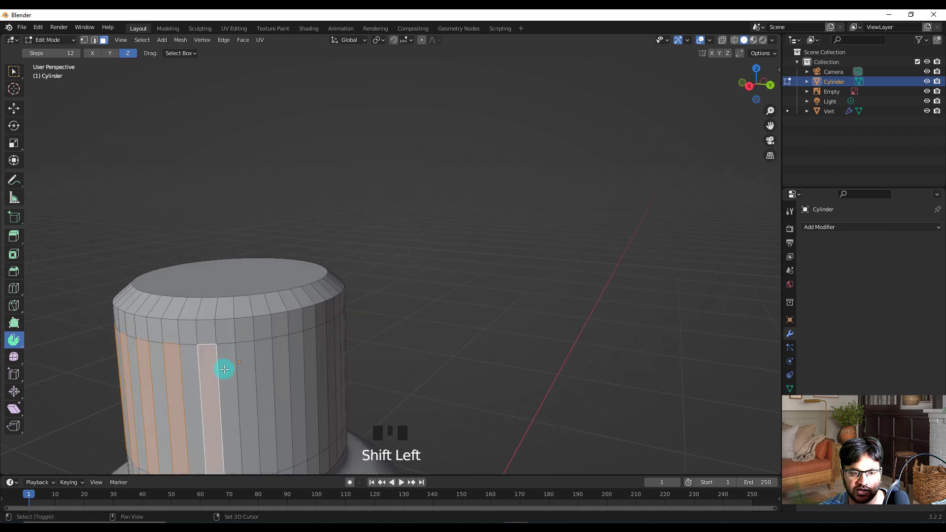
{"action": "left_click", "coordinate": [249, 367], "text": "shift"}
{"action": "left_click", "coordinate": [283, 367], "text": "shift"}
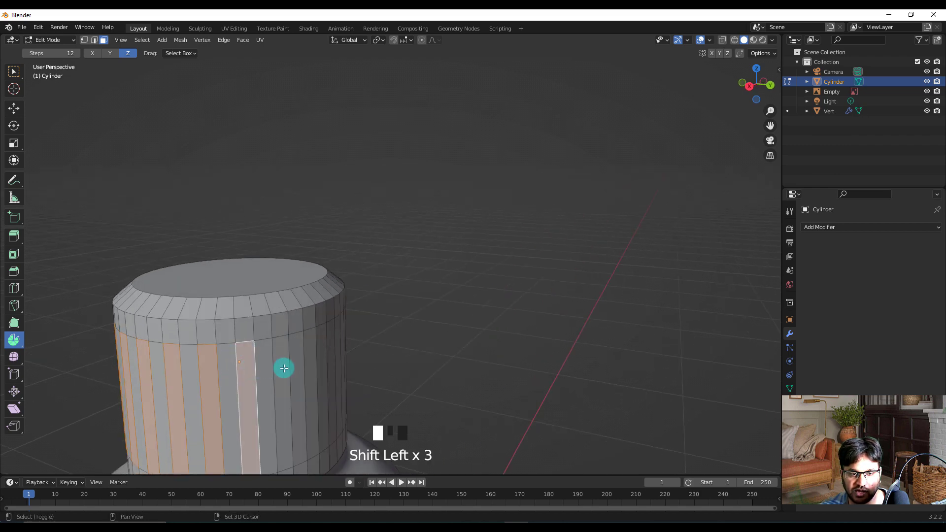
{"action": "left_click", "coordinate": [308, 370], "text": "shift"}
{"action": "middle_click_drag", "start_coordinate": [247, 371], "coordinate": [408, 365]}
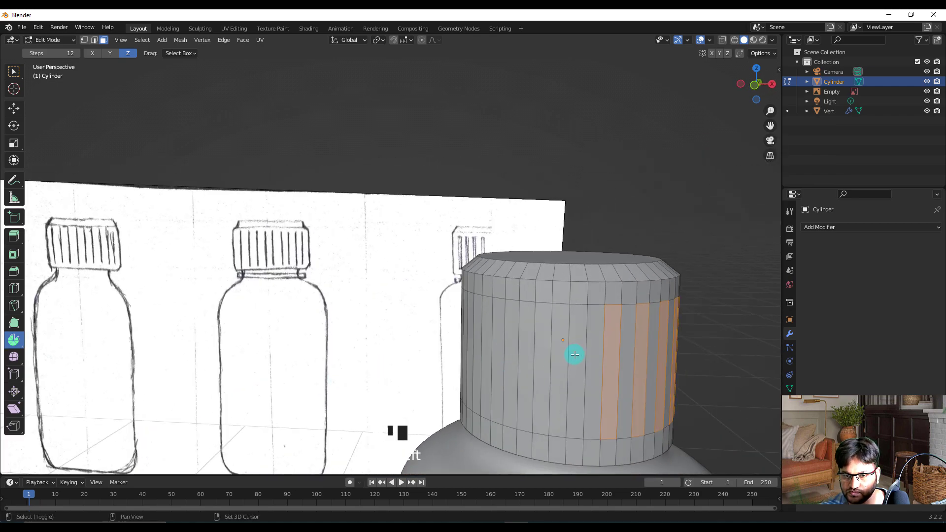
{"action": "left_click", "coordinate": [561, 355], "text": "shift"}
{"action": "left_click", "coordinate": [542, 357], "text": "shift"}
{"action": "middle_click_drag", "start_coordinate": [528, 368], "coordinate": [566, 374]}
{"action": "left_click", "coordinate": [558, 356], "text": "shift"}
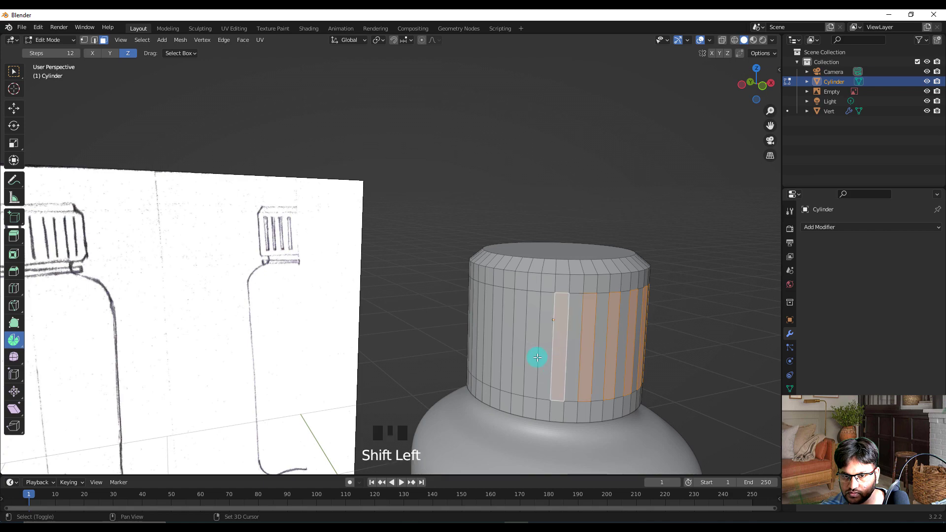
{"action": "left_click", "coordinate": [532, 359], "text": "shift"}
{"action": "middle_click_drag", "start_coordinate": [522, 372], "coordinate": [552, 362]}
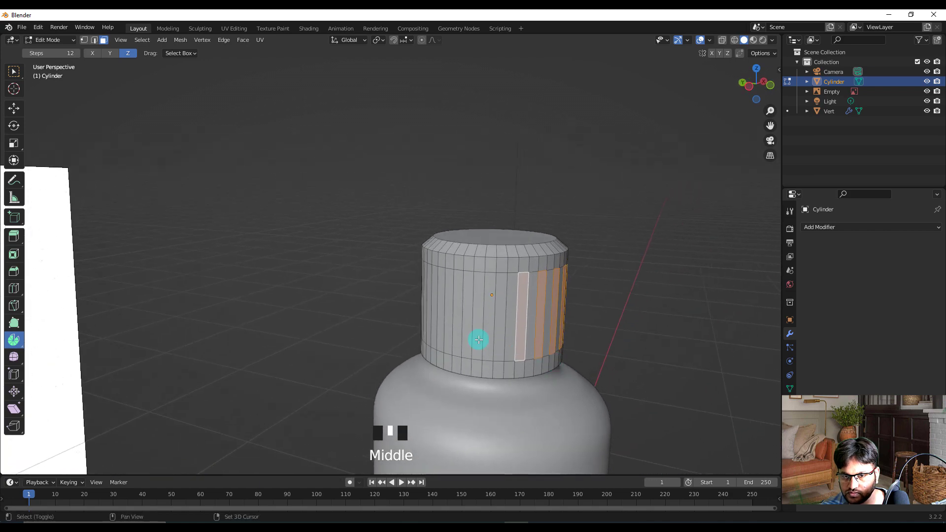
{"action": "left_click", "coordinate": [495, 331], "text": "shift"}
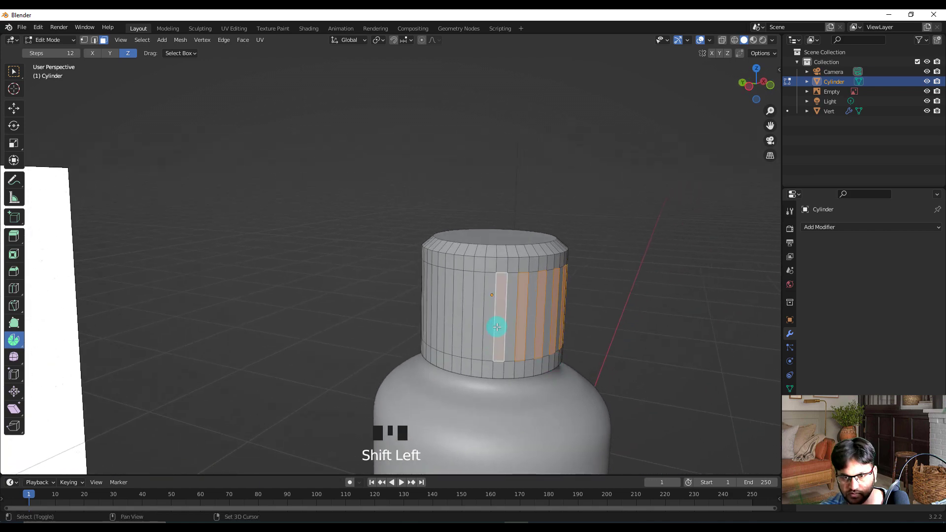
{"action": "middle_click_drag", "start_coordinate": [497, 327], "coordinate": [485, 373], "text": "shift"}
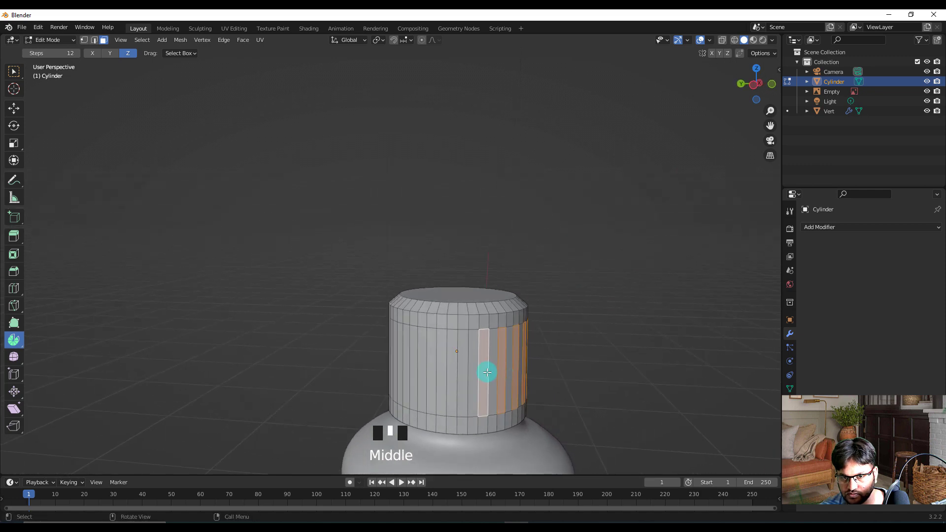
{"action": "scroll", "coordinate": [485, 372], "scroll_direction": "up", "scroll_amount": 1}
{"action": "left_click", "coordinate": [472, 377], "text": "shift"}
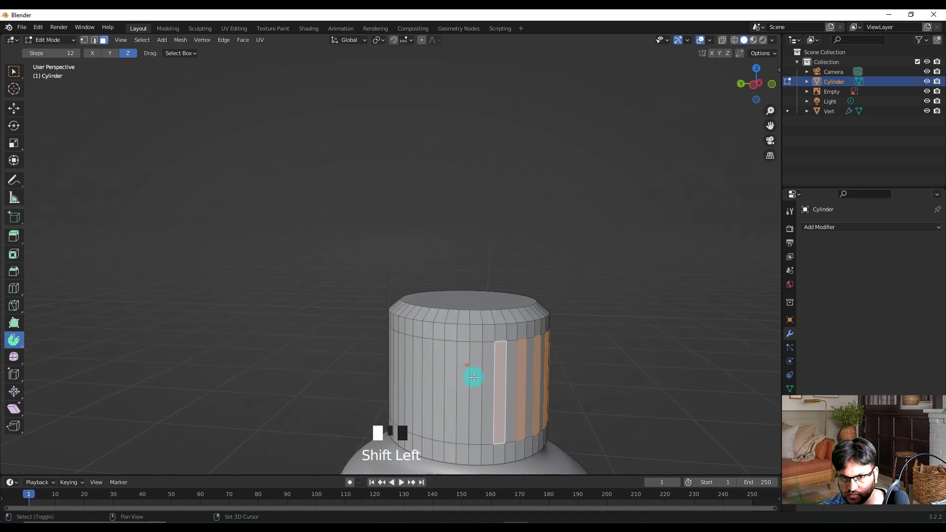
{"action": "left_click", "coordinate": [450, 387], "text": "shift"}
{"action": "left_click", "coordinate": [430, 394], "text": "shift"}
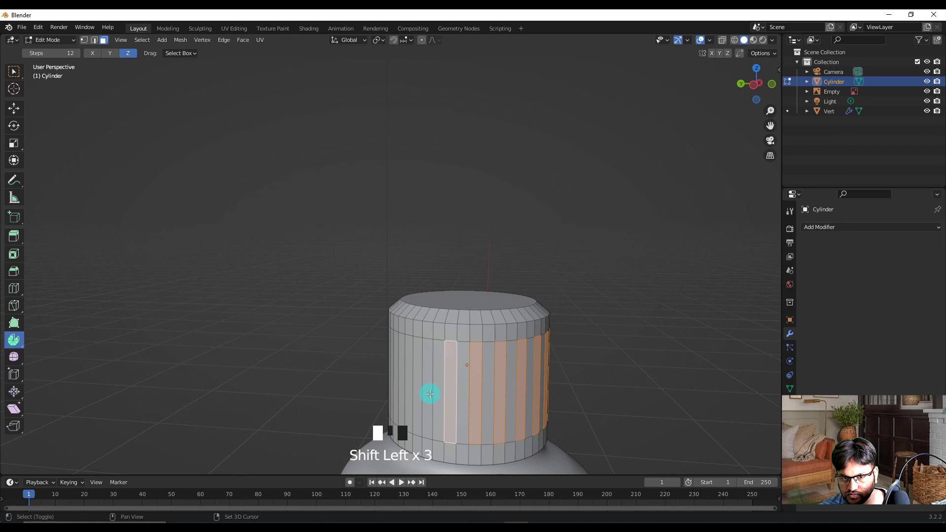
{"action": "middle_click_drag", "start_coordinate": [430, 394], "coordinate": [486, 389]}
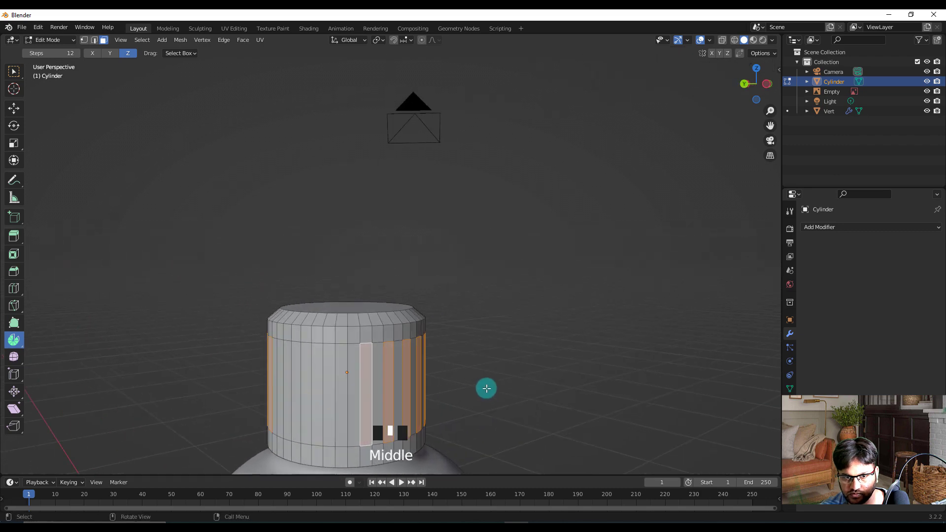
{"action": "left_click", "coordinate": [340, 396], "text": "shift"}
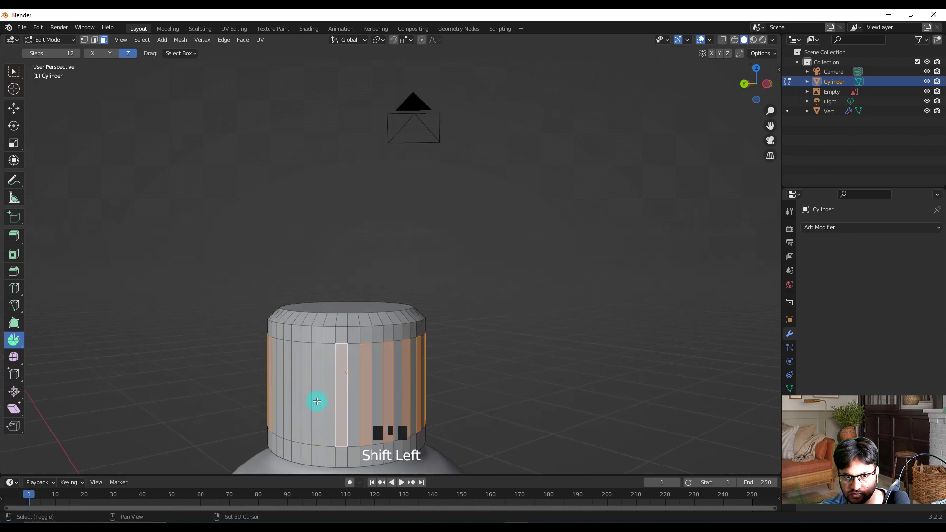
{"action": "left_click", "coordinate": [317, 401], "text": "shift"}
{"action": "left_click", "coordinate": [296, 402], "text": "shift"}
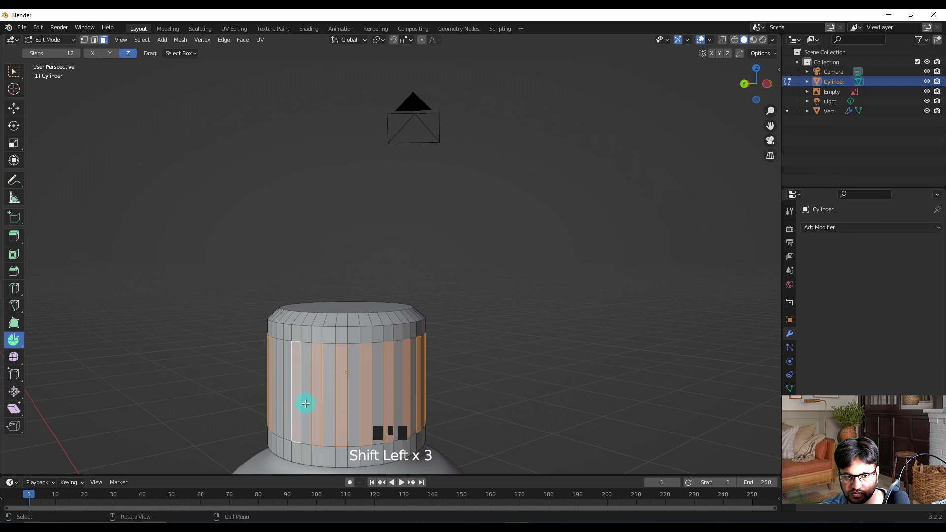
{"action": "middle_click_drag", "start_coordinate": [306, 404], "coordinate": [342, 407]}
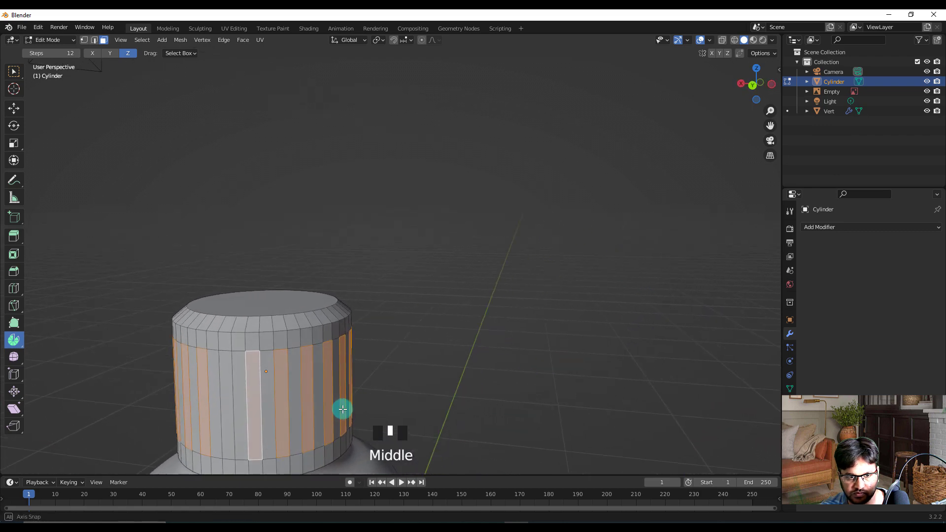
{"action": "left_click", "coordinate": [226, 383], "text": "shift"}
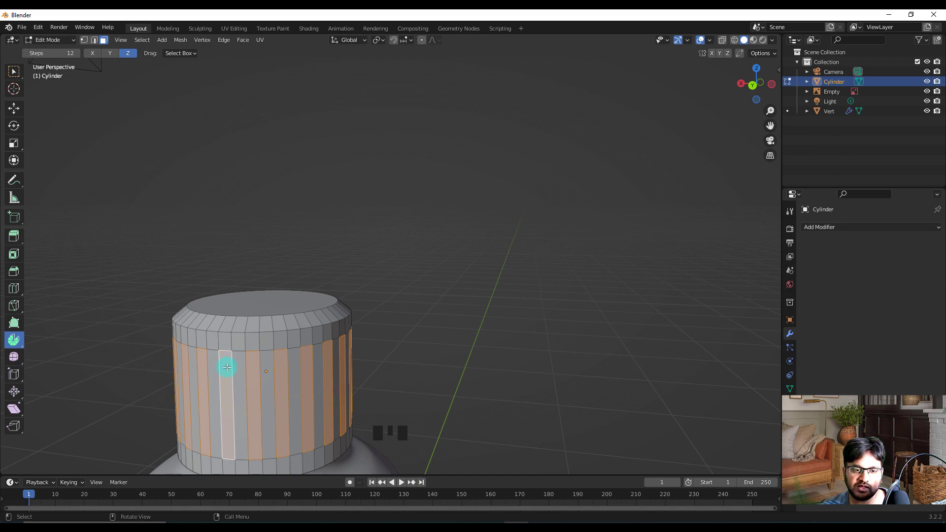
{"action": "key", "text": "KP_7"}
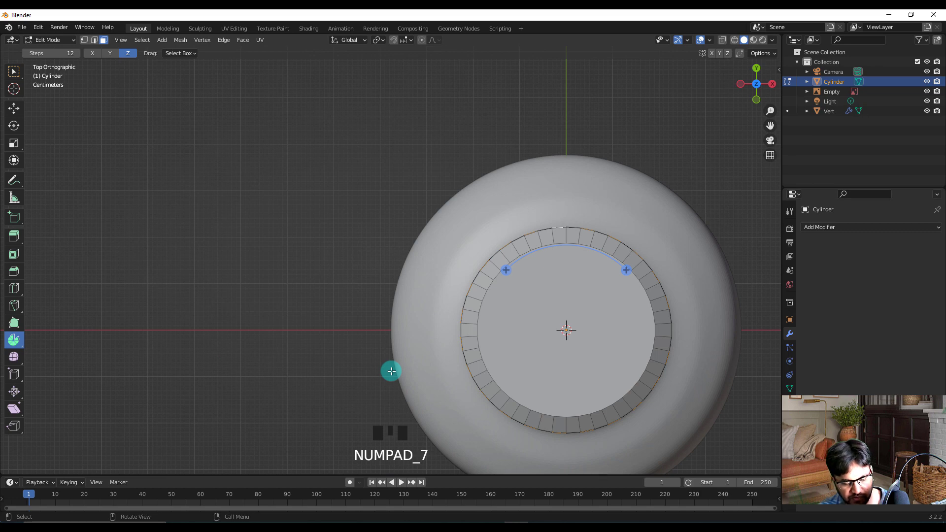
{"action": "key", "text": "e"}
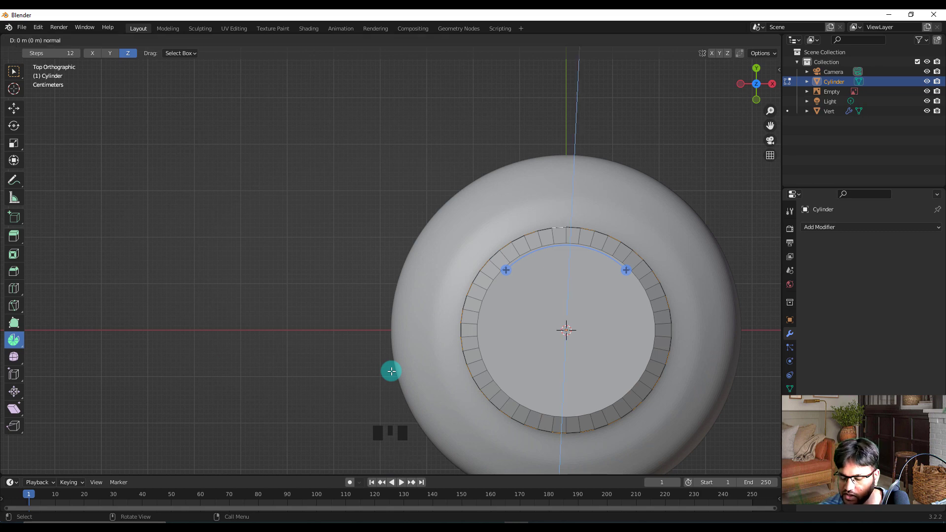
{"action": "right_click", "coordinate": [391, 371]}
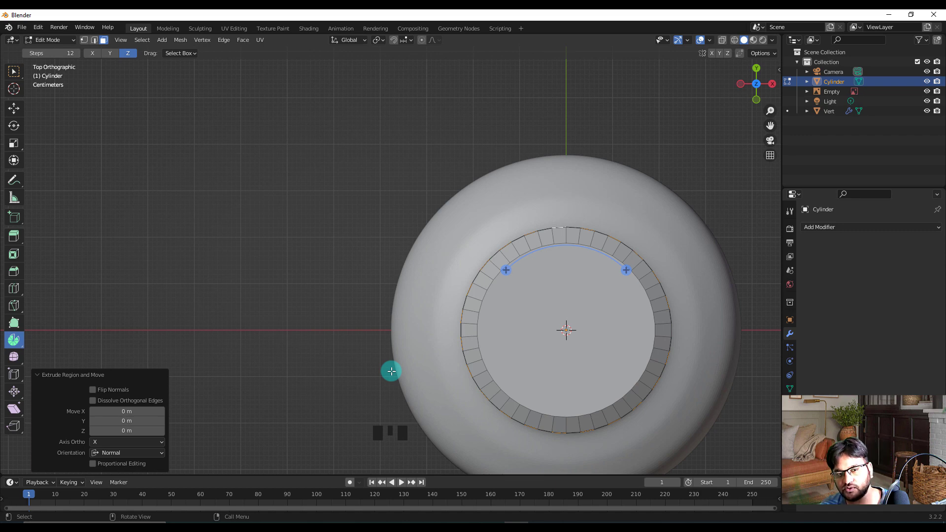
{"action": "key", "text": "ctrl+z"}
{"action": "key", "text": "ctrl+z"}
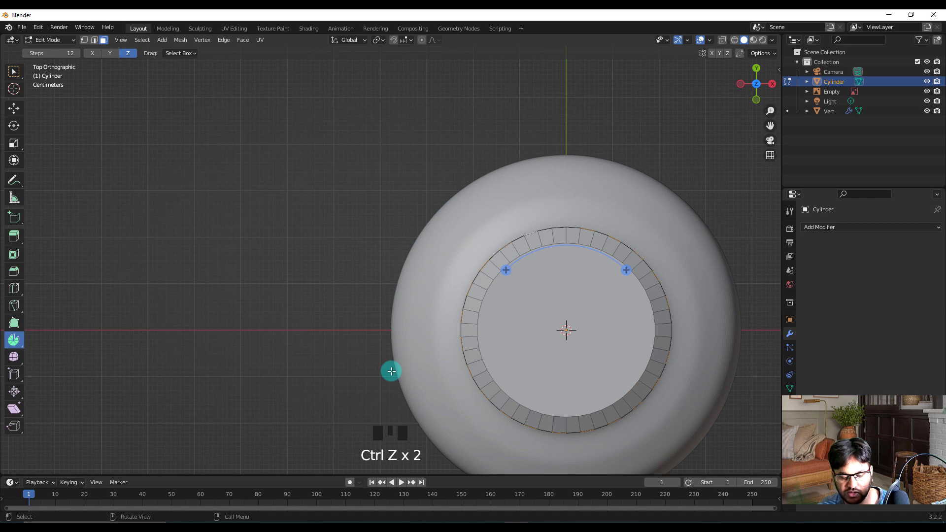
Inset the selected cap faces with zero thickness, scale them outward by about 1.0085 in top view, and clear the selection.
{"action": "key", "text": "i"}
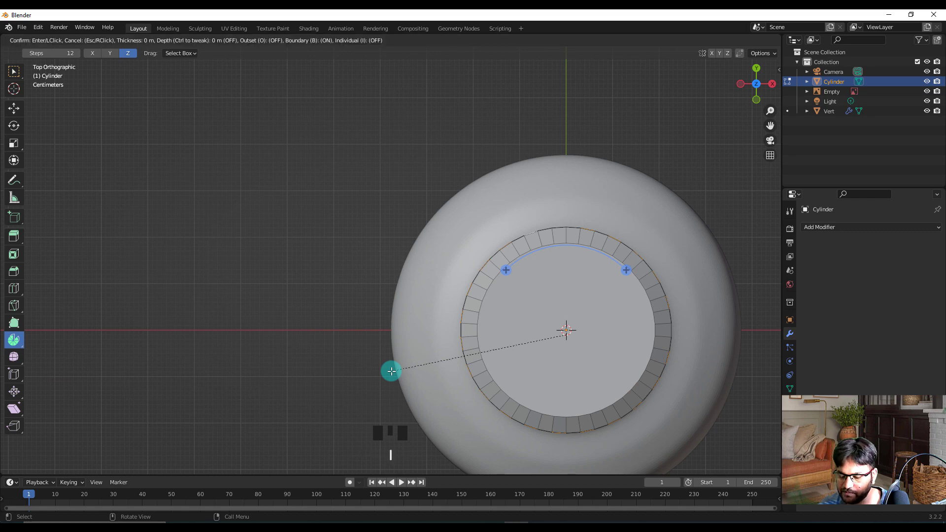
{"action": "left_click", "coordinate": [391, 371]}
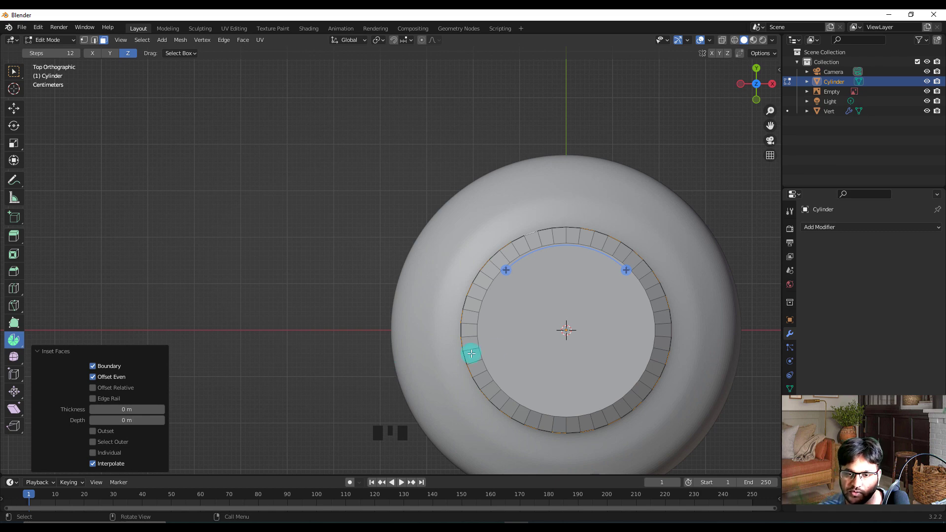
{"action": "key", "text": "s"}
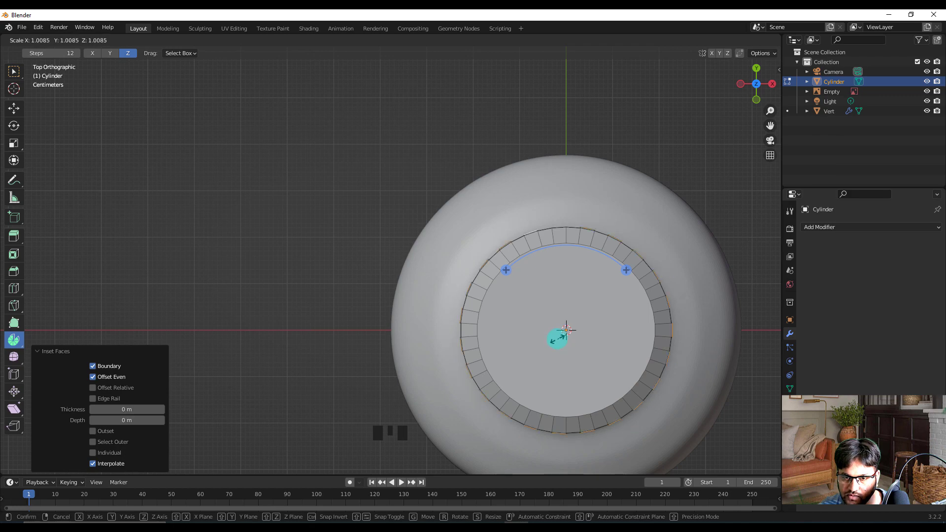
{"action": "left_click", "coordinate": [557, 339]}
{"action": "left_click", "coordinate": [312, 367]}
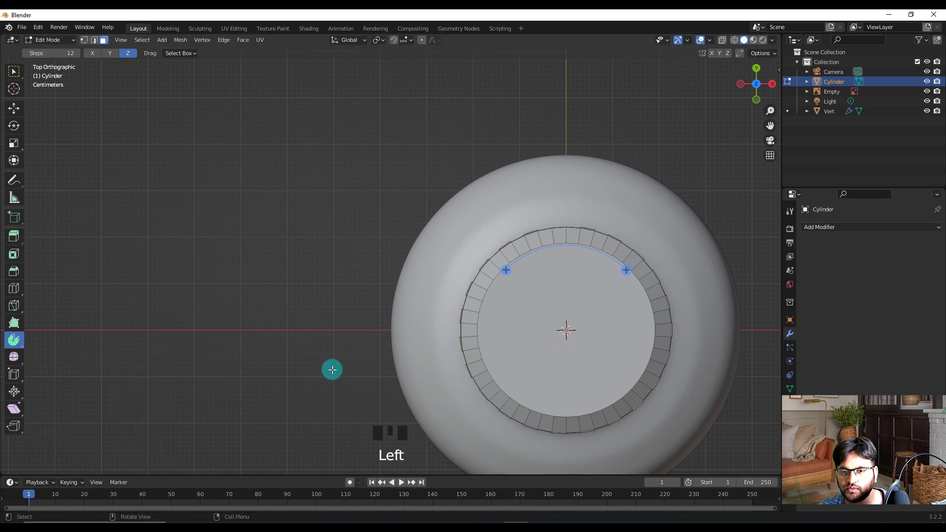
Leave mesh editing and examine the raised ribs around the cap's side up close and next to the reference sketch.
{"action": "middle_click_drag", "start_coordinate": [332, 369], "coordinate": [439, 346]}
{"action": "scroll", "coordinate": [462, 338], "scroll_direction": "up", "scroll_amount": 5}
{"action": "mouse_move", "coordinate": [507, 386]}
{"action": "middle_mouse_down", "text": "shift"}
{"action": "mouse_move", "coordinate": [327, 192]}
{"action": "mouse_move", "coordinate": [369, 234]}
{"action": "middle_mouse_up", "text": "shift"}
{"action": "mouse_move", "coordinate": [467, 308]}
{"action": "middle_mouse_down"}
{"action": "mouse_move", "coordinate": [403, 313]}
{"action": "mouse_move", "coordinate": [487, 310]}
{"action": "mouse_move", "coordinate": [502, 320]}
{"action": "middle_mouse_up"}
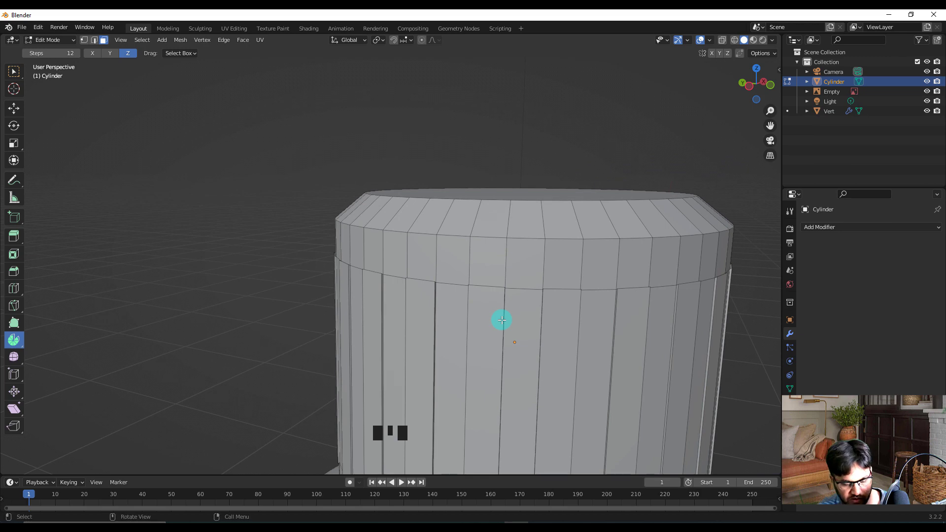
{"action": "key", "text": "Tab"}
{"action": "mouse_move", "coordinate": [430, 314]}
{"action": "middle_mouse_down"}
{"action": "mouse_move", "coordinate": [510, 310]}
{"action": "mouse_move", "coordinate": [516, 318]}
{"action": "mouse_move", "coordinate": [472, 340]}
{"action": "mouse_move", "coordinate": [457, 364]}
{"action": "mouse_move", "coordinate": [501, 339]}
{"action": "mouse_move", "coordinate": [475, 316]}
{"action": "mouse_move", "coordinate": [433, 329]}
{"action": "middle_mouse_up"}
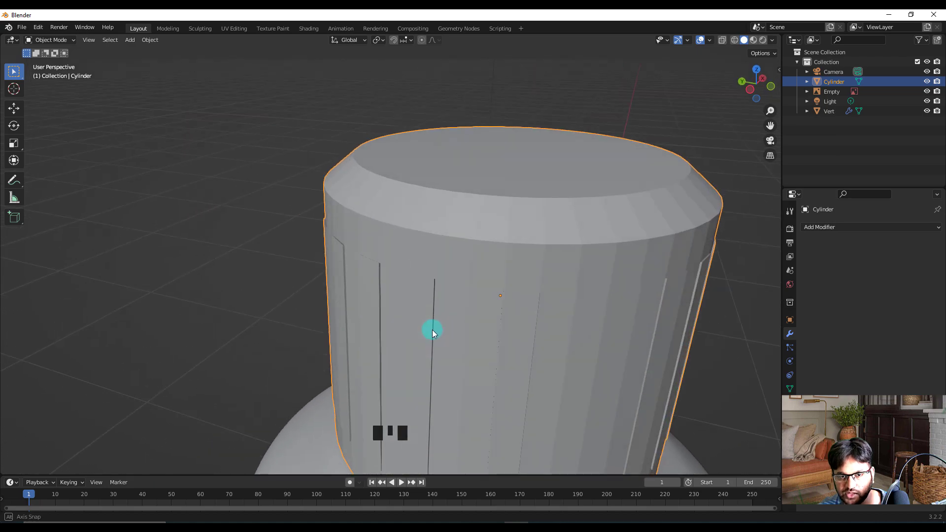
{"action": "scroll", "coordinate": [497, 342], "scroll_direction": "down", "scroll_amount": 4}
{"action": "middle_click_drag", "start_coordinate": [504, 344], "coordinate": [451, 353]}
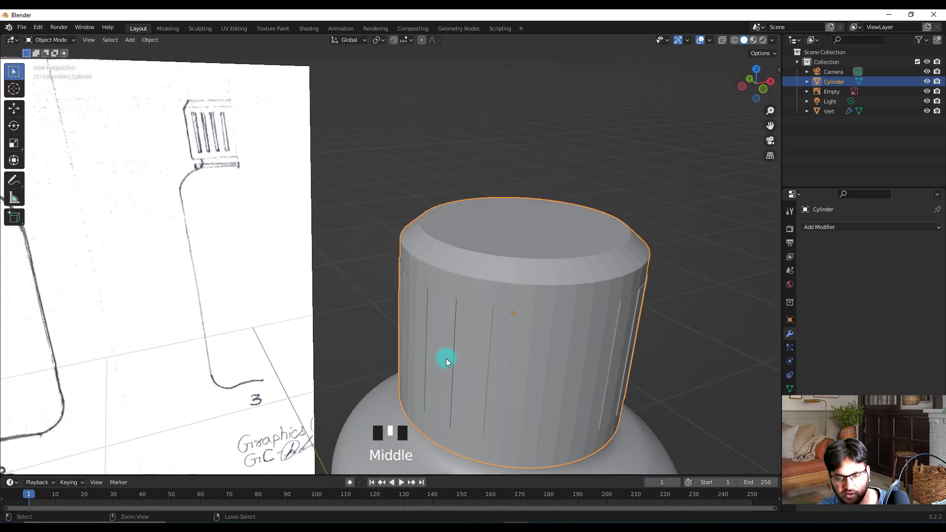
Undo back to the rib face selection, scale the ribs outward by 1.023 in top view, and clear the selection.
{"action": "key", "text": "ctrl+z"}
{"action": "key", "text": "ctrl+z"}
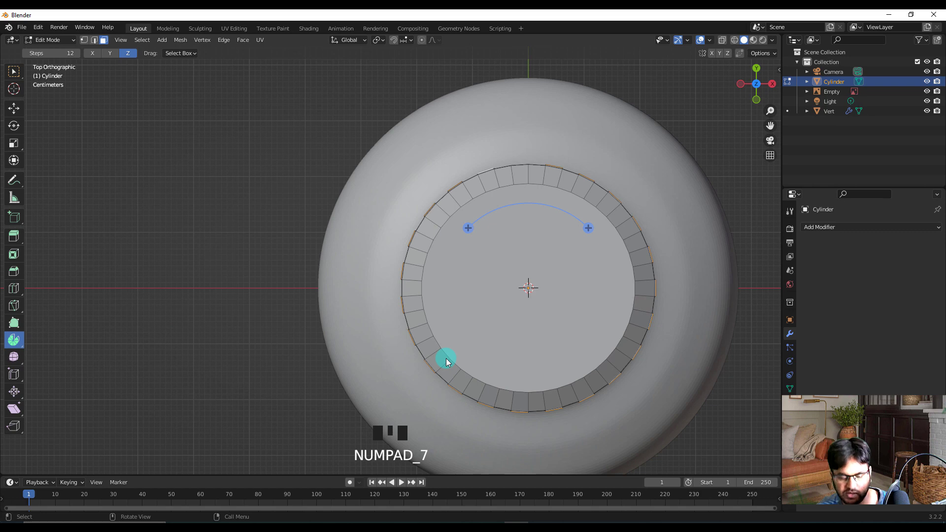
{"action": "key", "text": "s"}
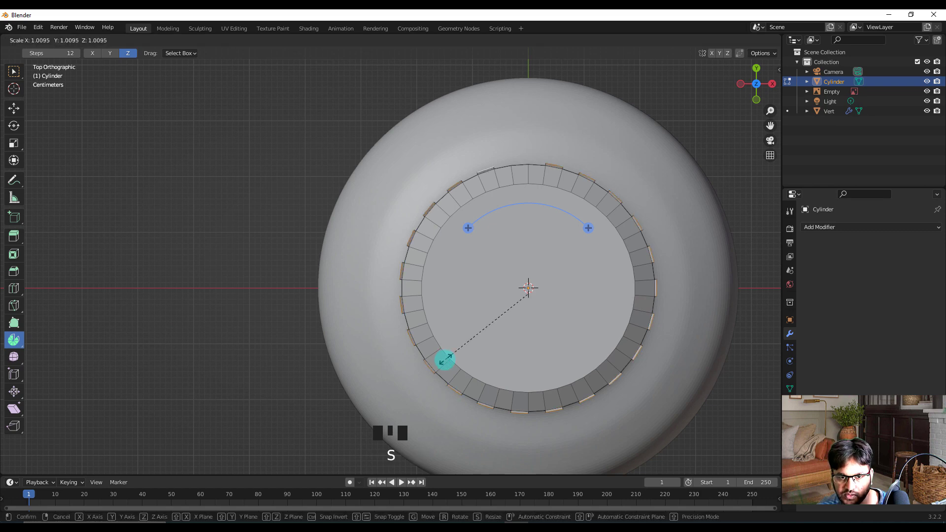
{"action": "left_click", "coordinate": [444, 360]}
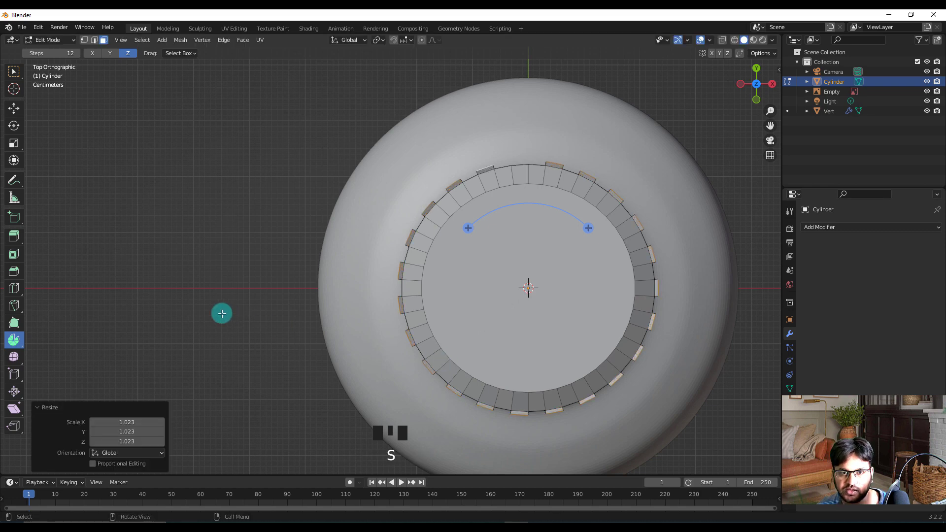
{"action": "left_click", "coordinate": [242, 316]}
{"action": "middle_click_drag", "start_coordinate": [243, 317], "coordinate": [453, 234]}
{"action": "mouse_move", "coordinate": [247, 344]}
{"action": "middle_mouse_down"}
{"action": "mouse_move", "coordinate": [247, 384]}
{"action": "mouse_move", "coordinate": [246, 359]}
{"action": "middle_mouse_up"}
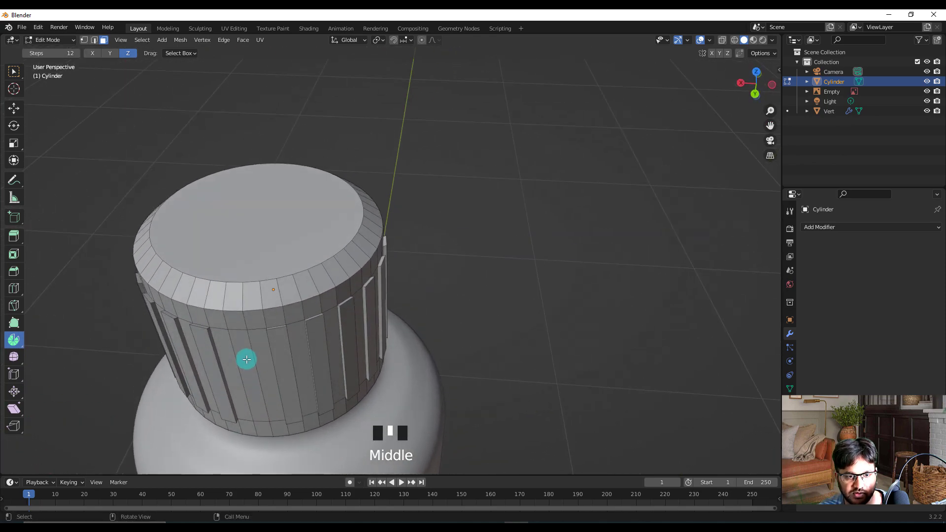
Select the one rib face left flush on the cap, extrude it in place and try to scale it outward in top view.
{"action": "left_click", "coordinate": [247, 355]}
{"action": "key", "text": "KP_7"}
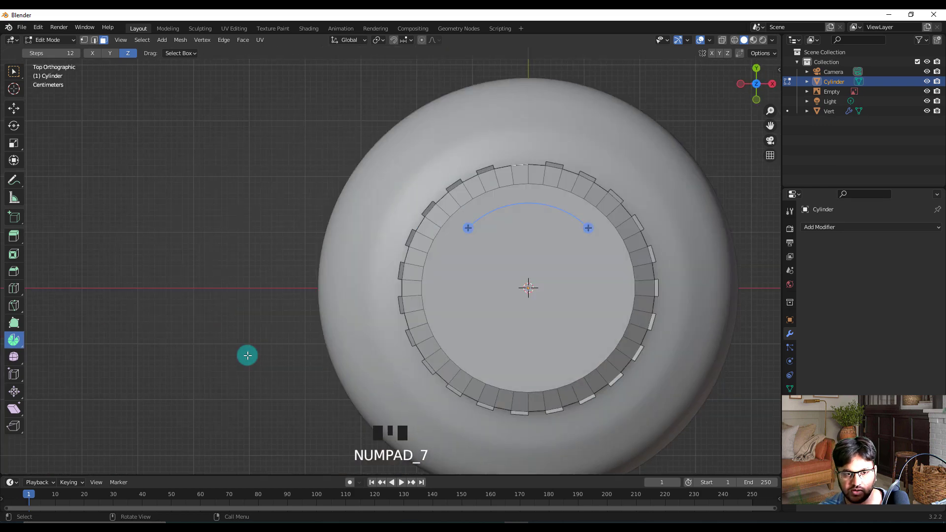
{"action": "key", "text": "e"}
{"action": "right_click", "coordinate": [534, 174]}
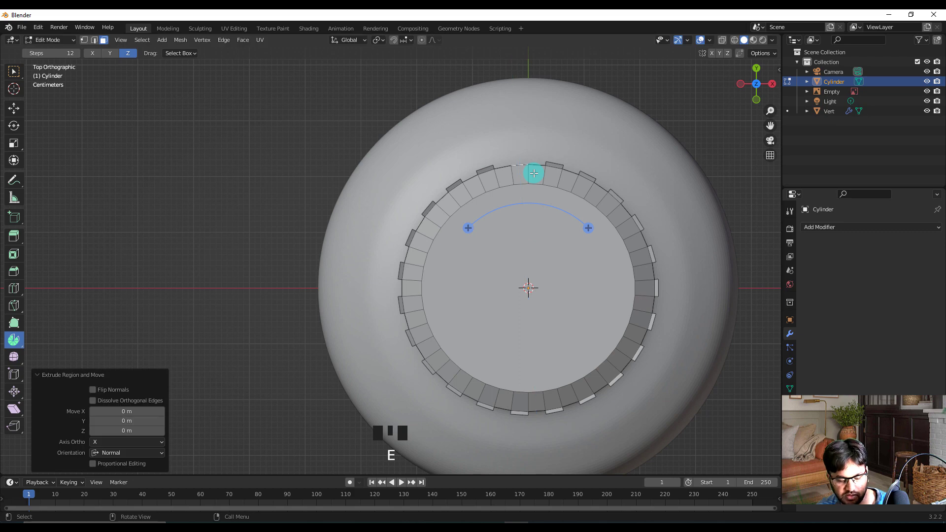
{"action": "key", "text": "s"}
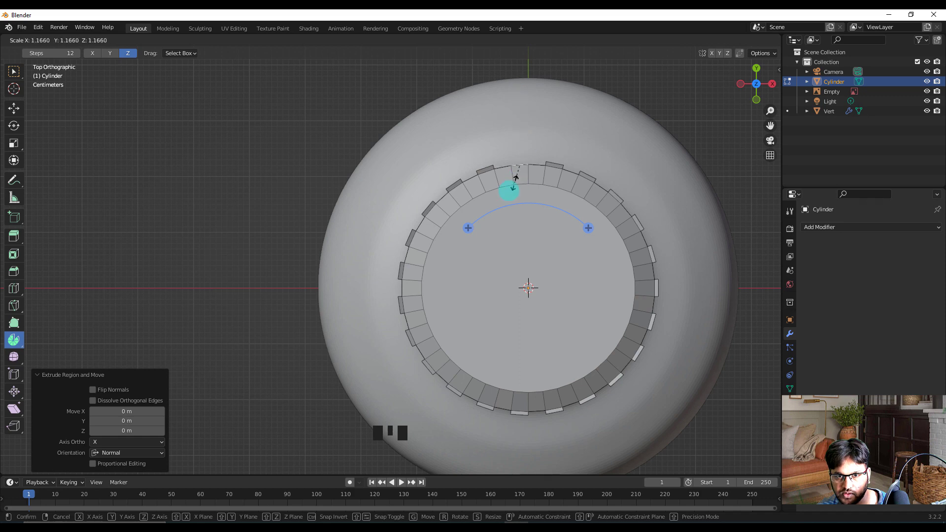
{"action": "left_click", "coordinate": [510, 184]}
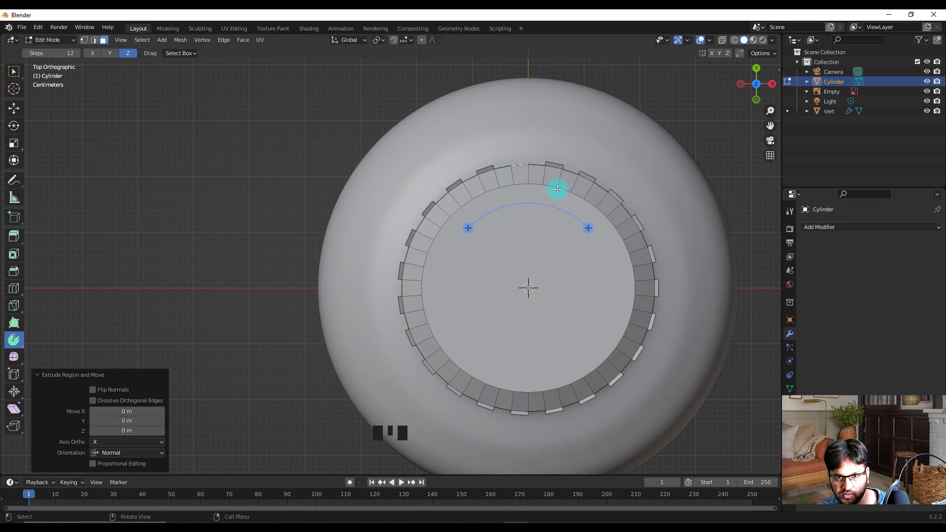
Extrude the selected rib face slightly outward along its normal so that it stands out like the neighbouring ribs.
{"action": "middle_click_drag", "start_coordinate": [511, 231], "coordinate": [636, 178]}
{"action": "middle_click_drag", "start_coordinate": [359, 258], "coordinate": [398, 253]}
{"action": "key", "text": "e"}
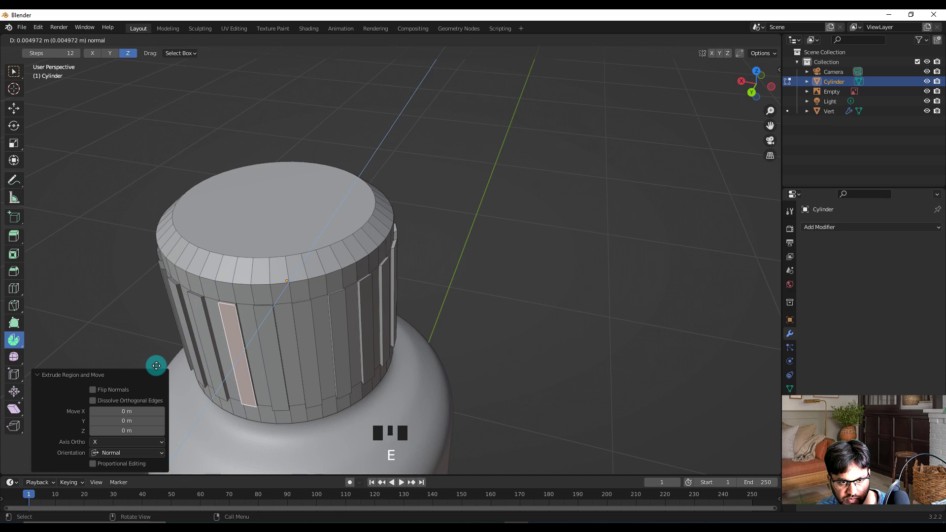
{"action": "left_click", "coordinate": [466, 368]}
Leave mesh editing and compare the cap's ribs with the caps drawn in the reference sketch.
{"action": "middle_click_drag", "start_coordinate": [469, 365], "coordinate": [294, 338]}
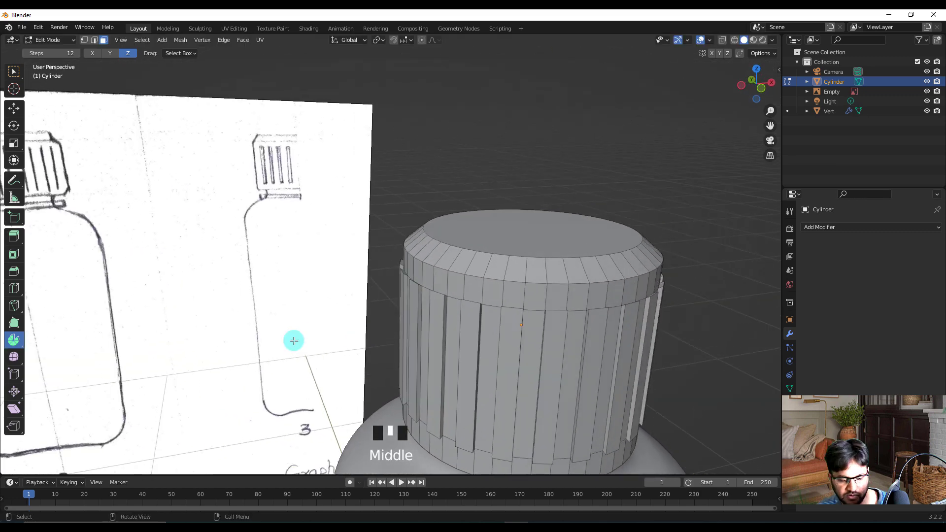
{"action": "key", "text": "Tab"}
{"action": "mouse_move", "coordinate": [441, 371]}
{"action": "middle_mouse_down"}
{"action": "mouse_move", "coordinate": [533, 336]}
{"action": "mouse_move", "coordinate": [556, 352]}
{"action": "mouse_move", "coordinate": [517, 386]}
{"action": "mouse_move", "coordinate": [415, 360]}
{"action": "middle_mouse_up"}
{"action": "scroll", "coordinate": [517, 321], "scroll_direction": "down", "scroll_amount": 2}
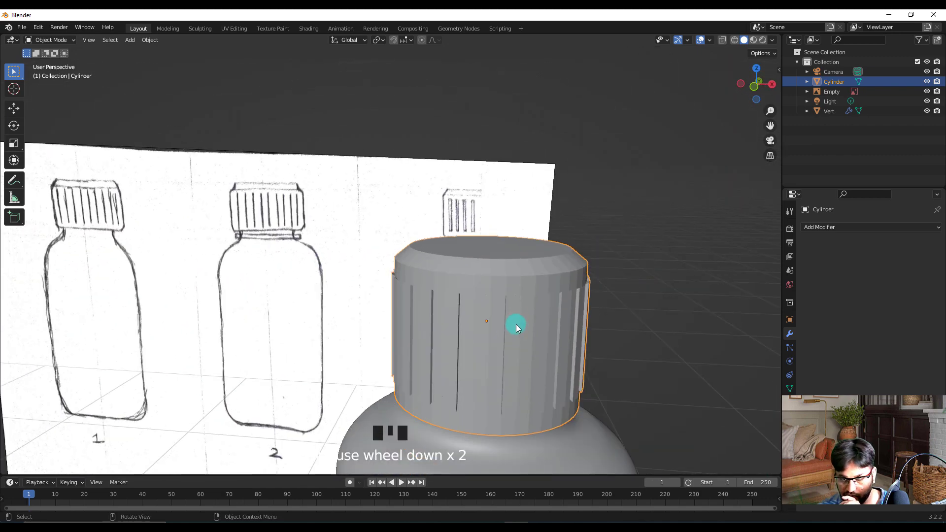
{"action": "mouse_move", "coordinate": [534, 329]}
{"action": "middle_mouse_down"}
{"action": "mouse_move", "coordinate": [383, 309]}
{"action": "mouse_move", "coordinate": [302, 327]}
{"action": "mouse_move", "coordinate": [555, 333]}
{"action": "middle_mouse_up"}
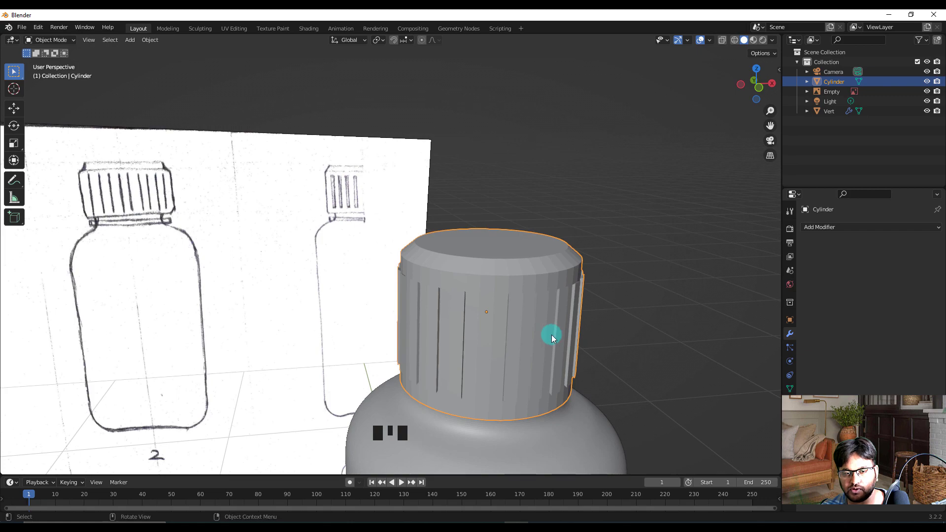
{"action": "scroll", "coordinate": [551, 335], "scroll_direction": "down", "scroll_amount": 5}
Delete the cap's bottom face as Only Faces so the cap is open underneath, and leave mesh editing.
{"action": "mouse_move", "coordinate": [517, 361]}
{"action": "middle_mouse_down"}
{"action": "mouse_move", "coordinate": [470, 325]}
{"action": "mouse_move", "coordinate": [383, 347]}
{"action": "mouse_move", "coordinate": [424, 337]}
{"action": "mouse_move", "coordinate": [406, 261]}
{"action": "middle_mouse_up"}
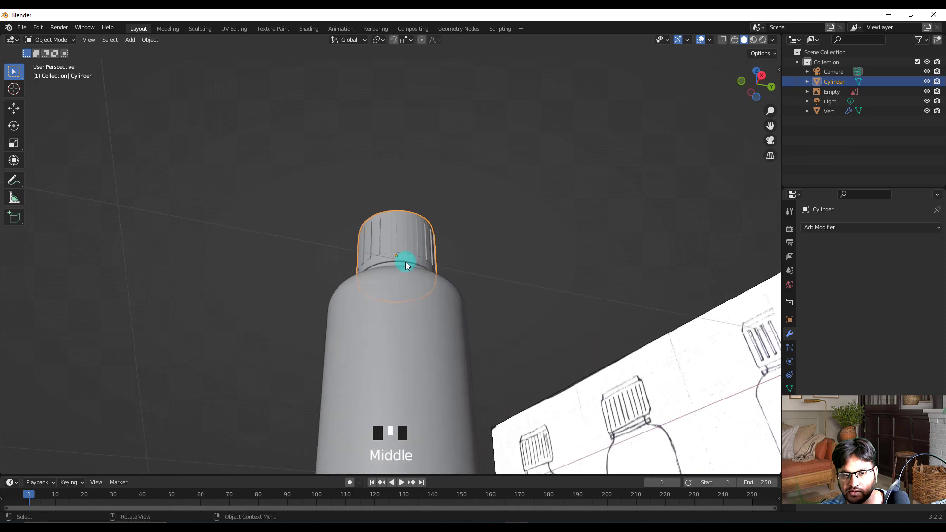
{"action": "scroll", "coordinate": [406, 261], "scroll_direction": "up", "scroll_amount": 6}
{"action": "scroll", "coordinate": [405, 262], "scroll_direction": "up", "scroll_amount": 3}
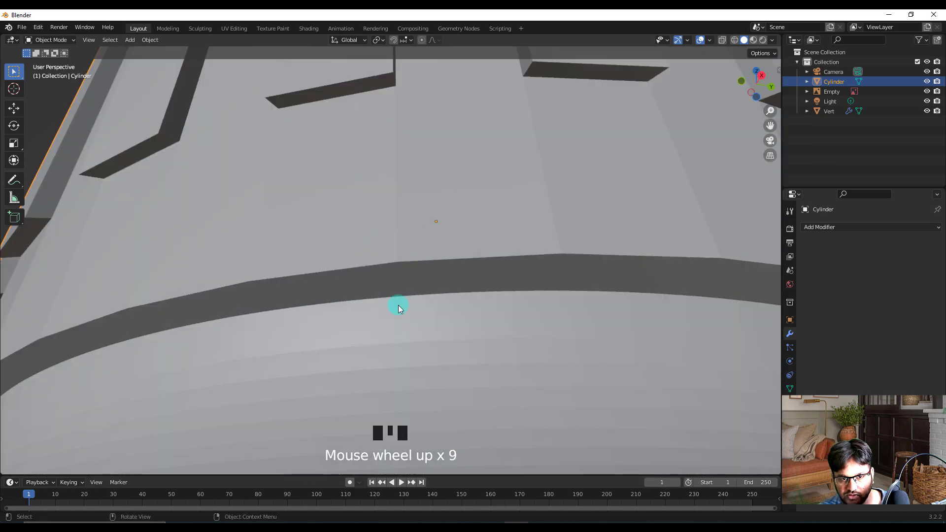
{"action": "middle_click_drag", "start_coordinate": [398, 305], "coordinate": [398, 303]}
{"action": "scroll", "coordinate": [397, 295], "scroll_direction": "down", "scroll_amount": 3}
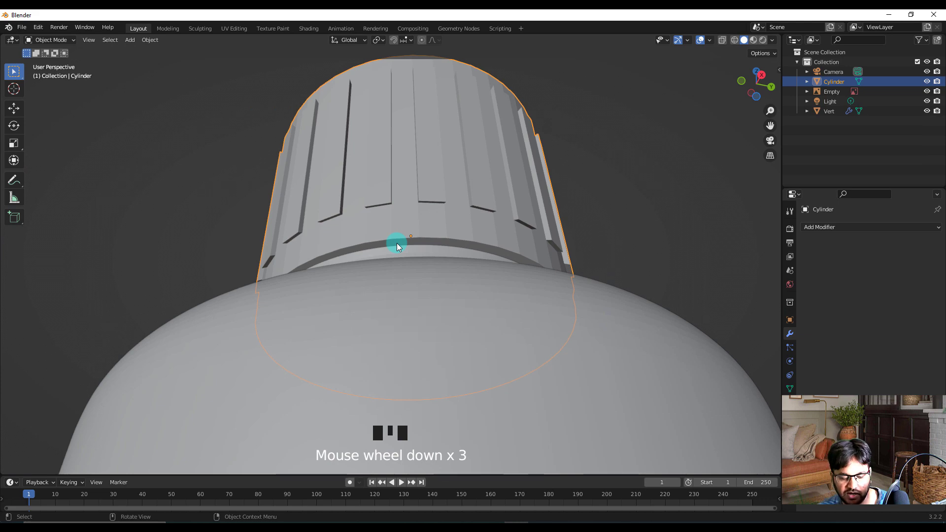
{"action": "key", "text": "Tab"}
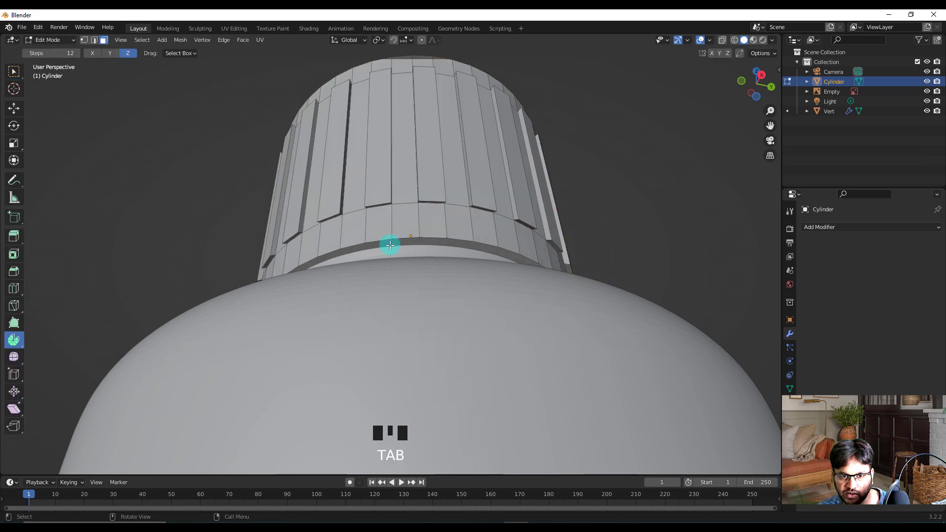
{"action": "left_click", "coordinate": [389, 245]}
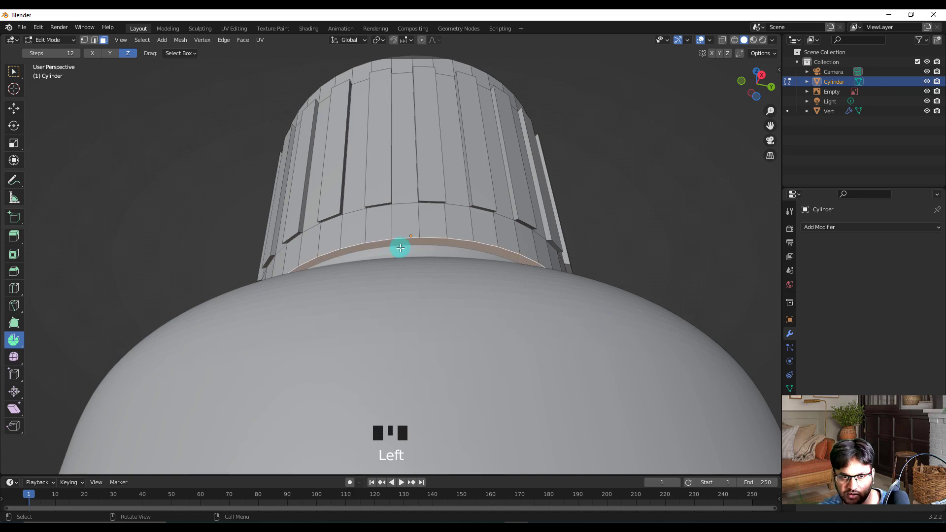
{"action": "key", "text": "x"}
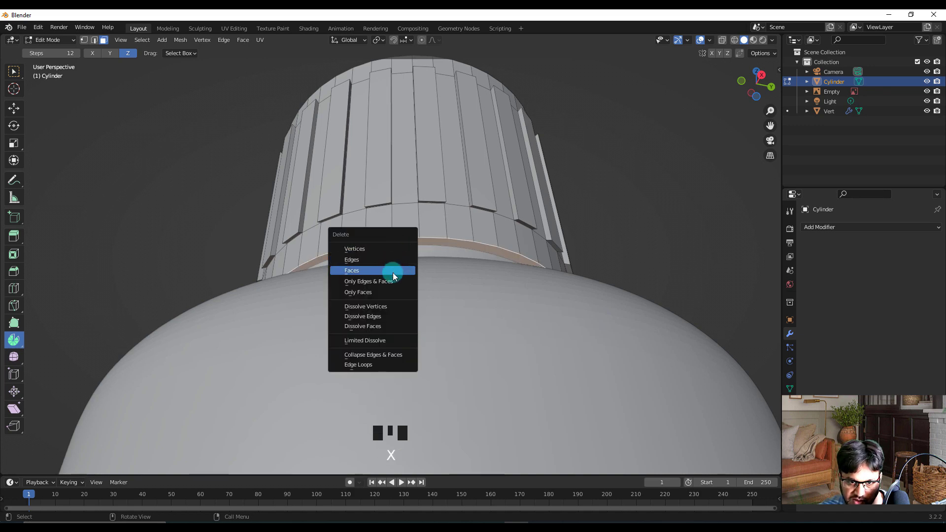
{"action": "left_click", "coordinate": [372, 296]}
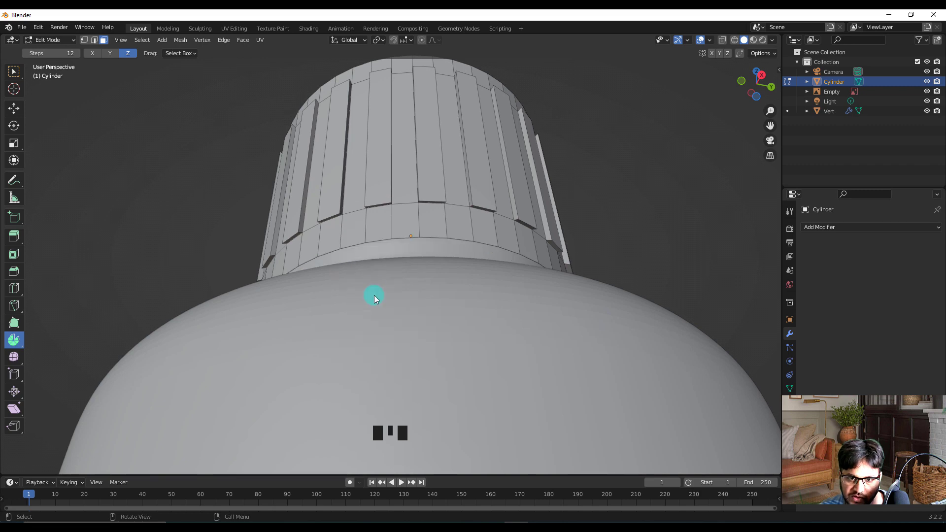
{"action": "middle_click_drag", "start_coordinate": [382, 262], "coordinate": [306, 273]}
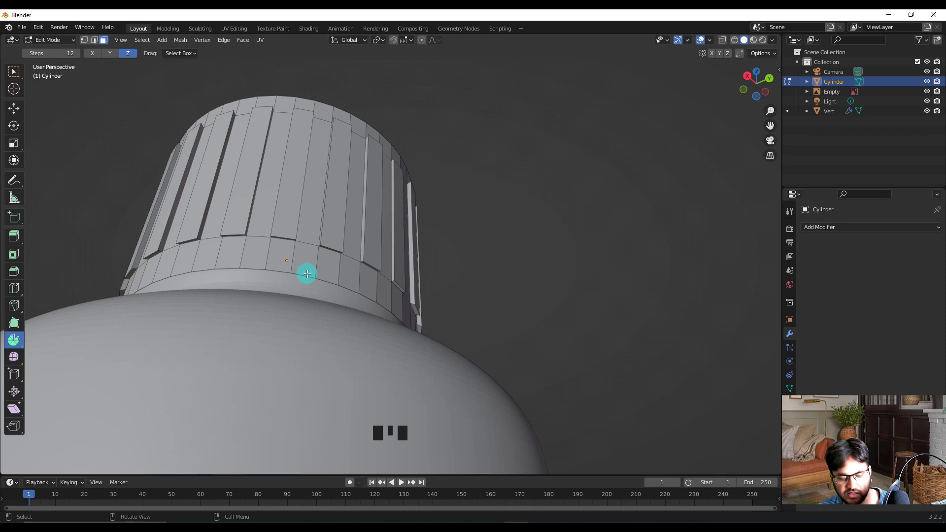
{"action": "key", "text": "Tab"}
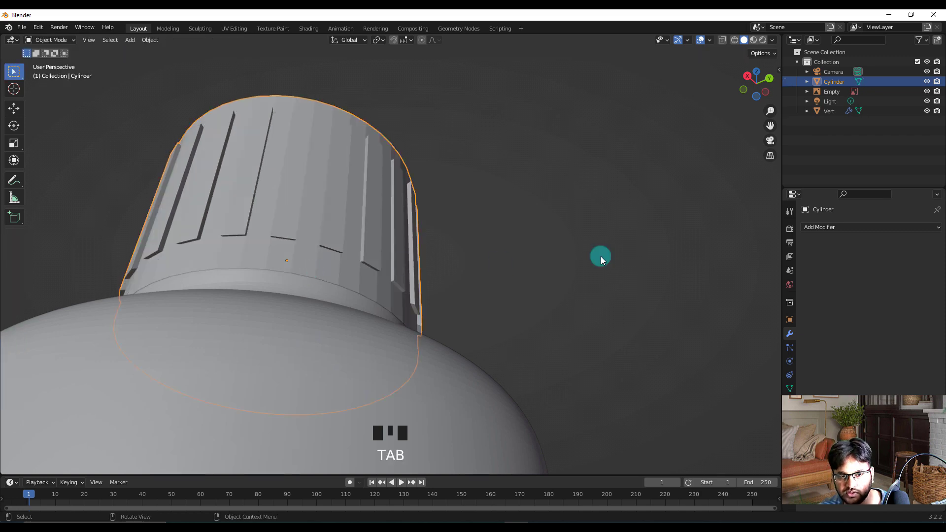
Add a Solidify modifier to the cap, keeping the 0.01 m thickness, and inspect the cap's lower rim from below.
{"action": "left_click", "coordinate": [820, 229]}
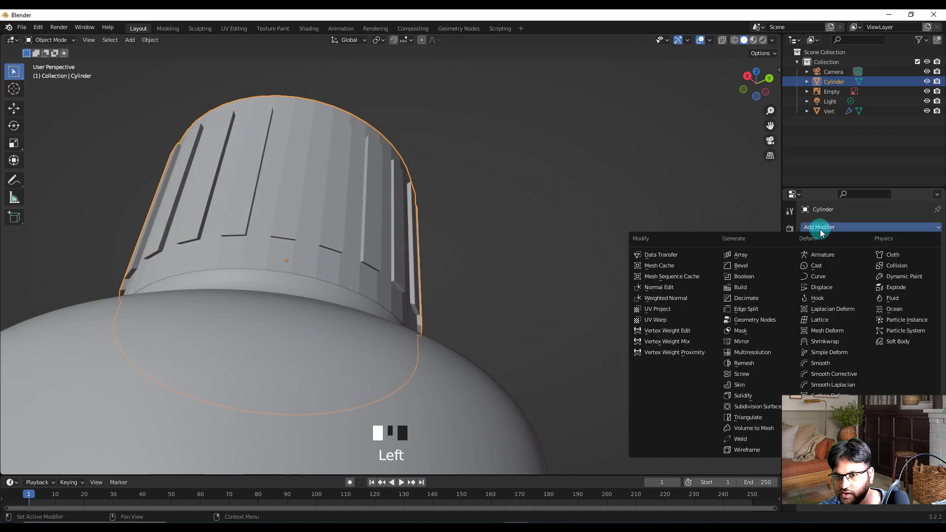
{"action": "left_click", "coordinate": [757, 394]}
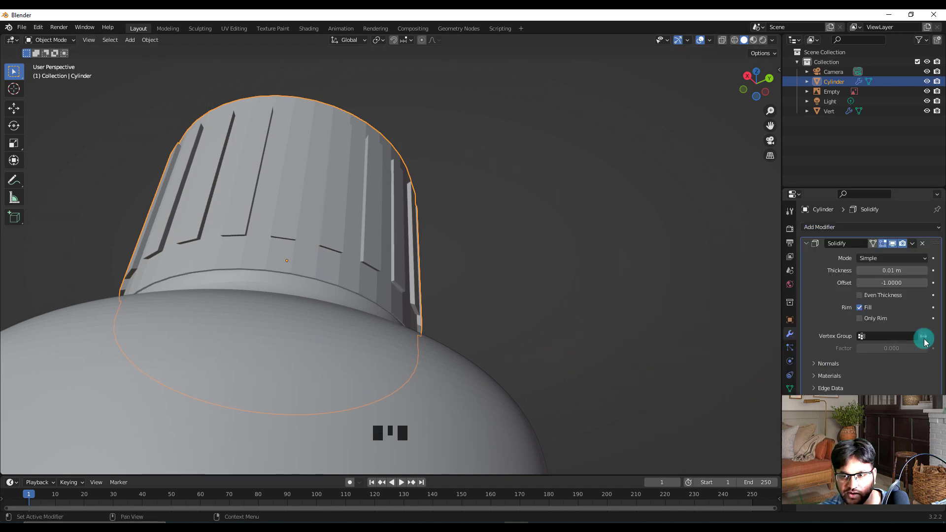
{"action": "left_click", "coordinate": [884, 271]}
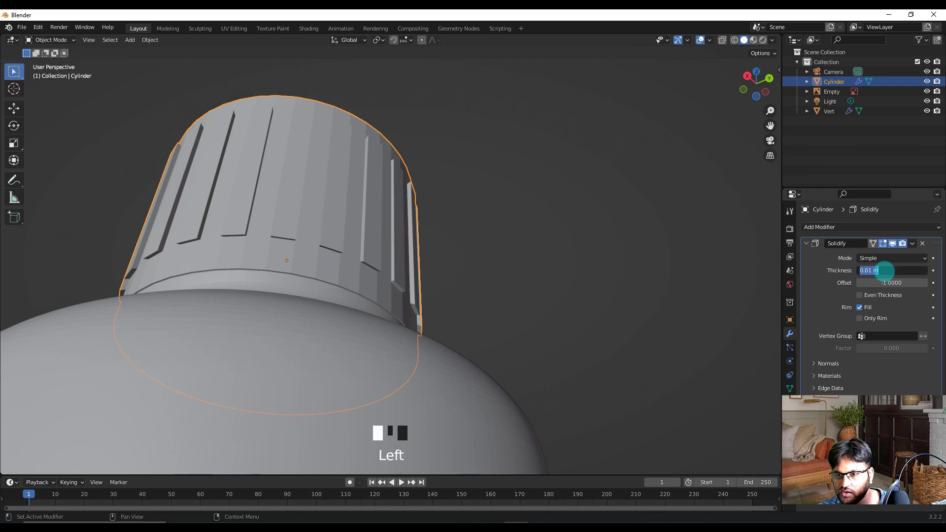
{"action": "left_click", "coordinate": [752, 296]}
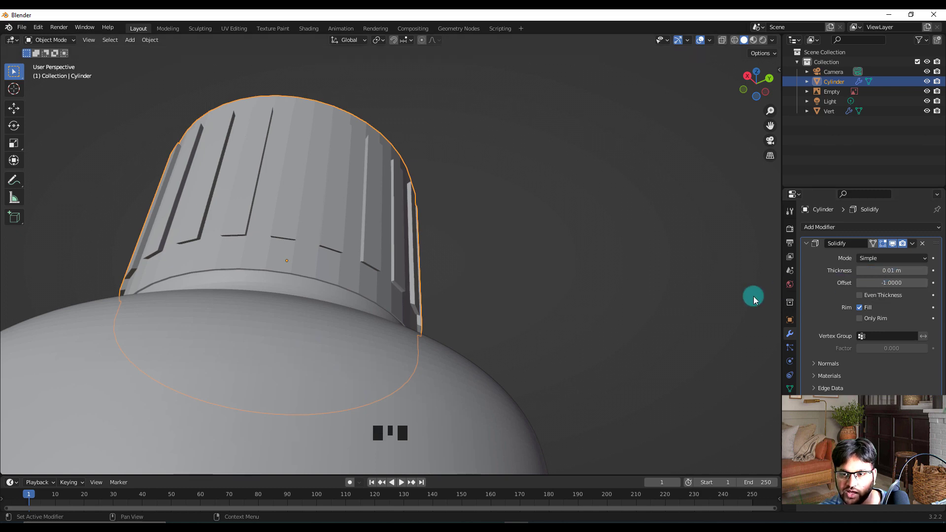
{"action": "left_click", "coordinate": [607, 296]}
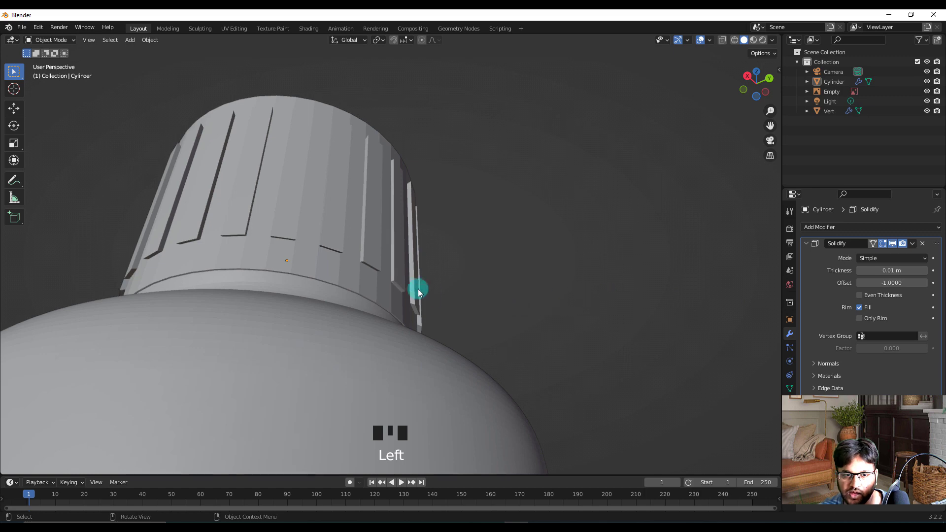
{"action": "middle_click_drag", "start_coordinate": [309, 279], "coordinate": [312, 251]}
{"action": "scroll", "coordinate": [318, 256], "scroll_direction": "up", "scroll_amount": 4}
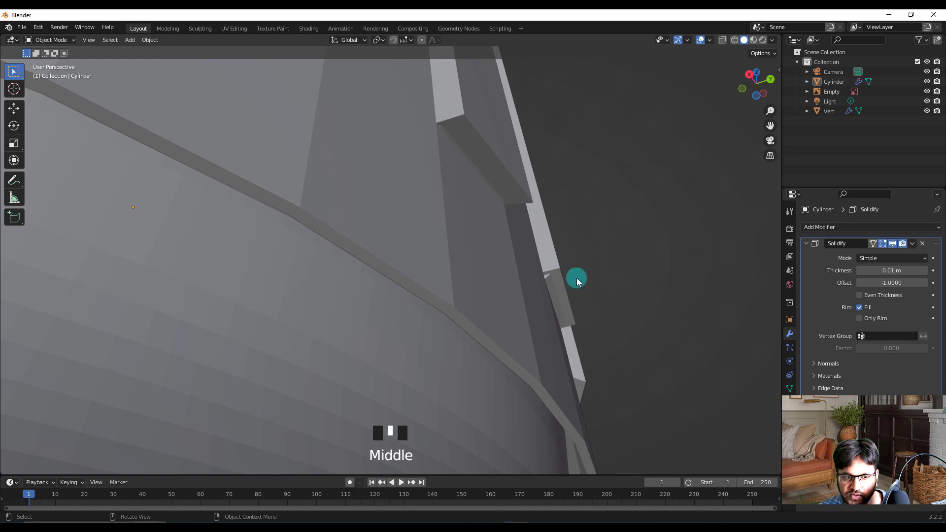
{"action": "scroll", "coordinate": [576, 282], "scroll_direction": "down", "scroll_amount": 8}
{"action": "middle_click_drag", "start_coordinate": [382, 235], "coordinate": [346, 304]}
{"action": "scroll", "coordinate": [346, 303], "scroll_direction": "down", "scroll_amount": 5}
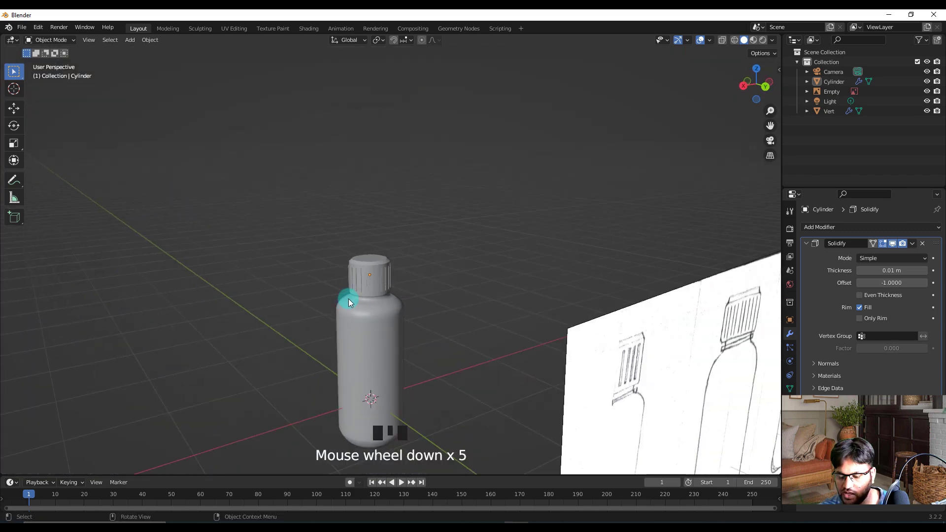
Hide the reference sketch image in the viewport.
{"action": "key", "text": "KP_1"}
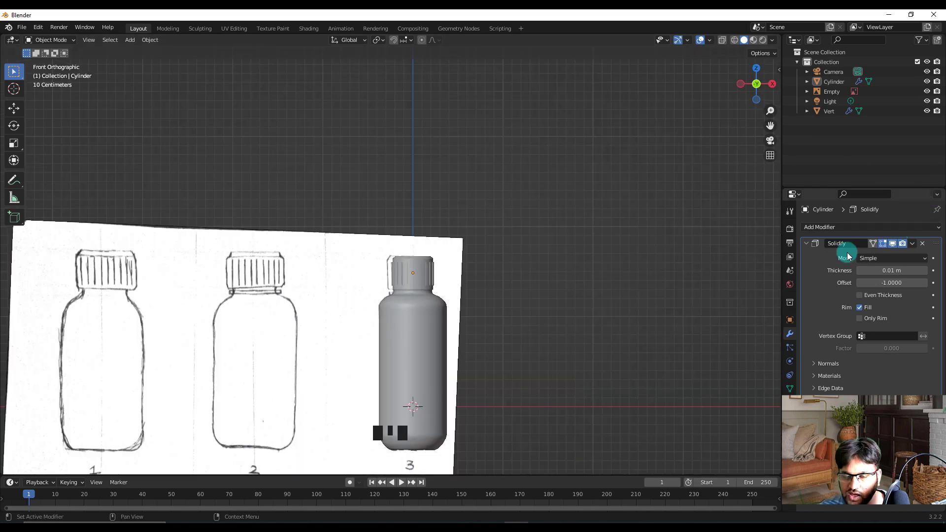
{"action": "left_click", "coordinate": [927, 92]}
{"action": "middle_click_drag", "start_coordinate": [494, 261], "coordinate": [364, 276]}
Select all visible objects and move them up 0.25322 m along the Z axis.
{"action": "left_click", "coordinate": [371, 359]}
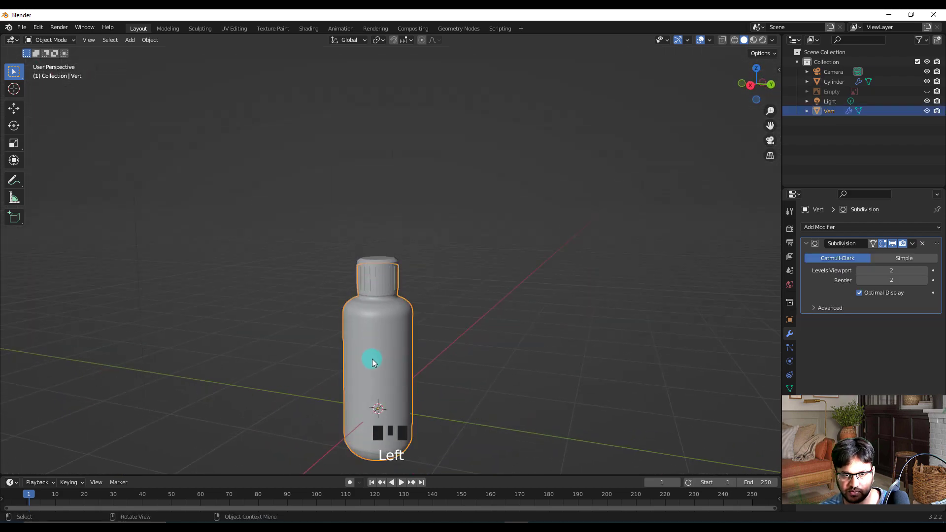
{"action": "key", "text": "a"}
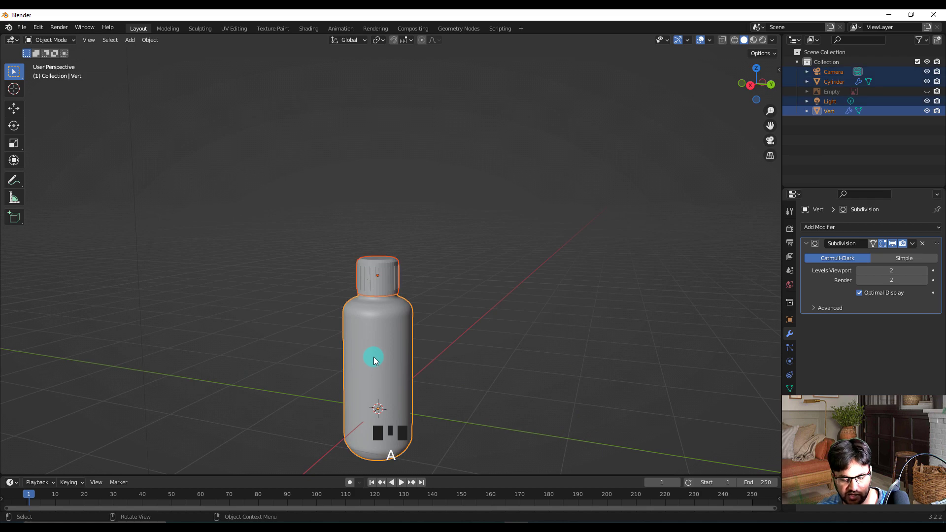
{"action": "key", "text": "g"}
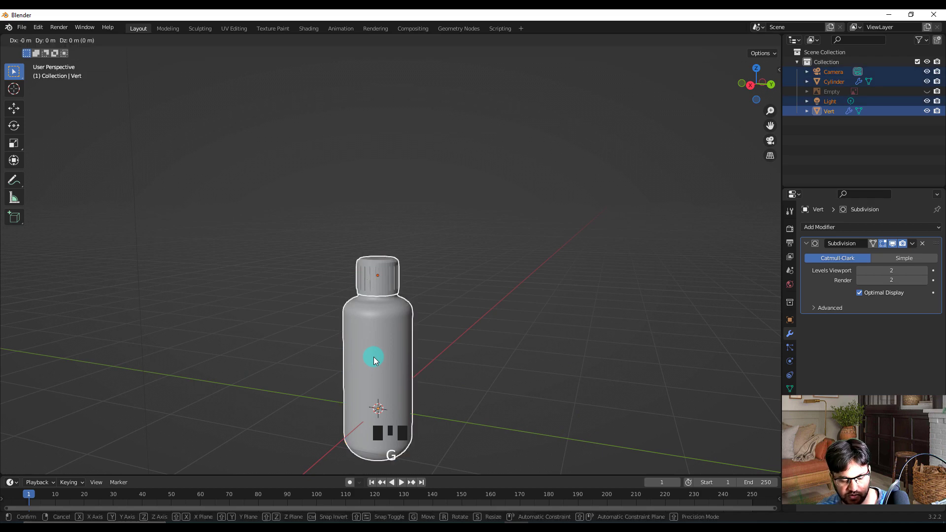
{"action": "key", "text": "z"}
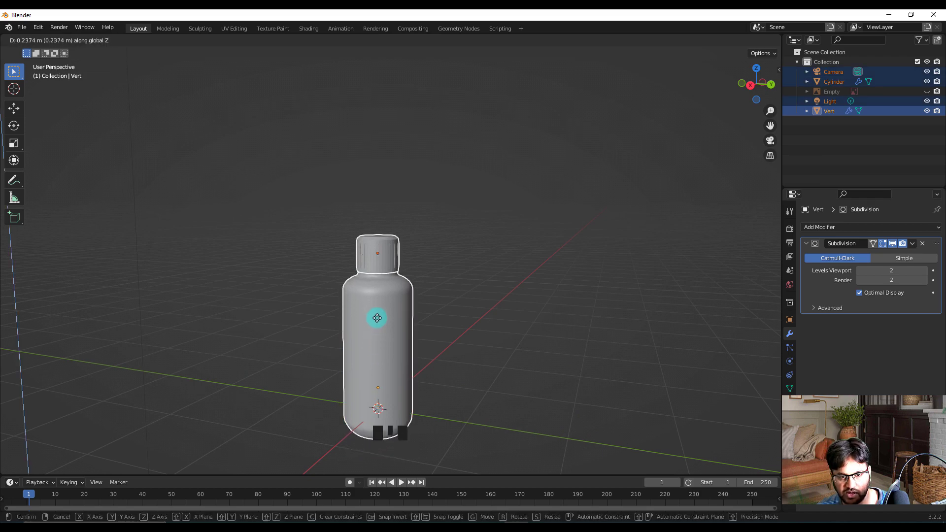
{"action": "left_click", "coordinate": [377, 318]}
Raise the selected objects about 0.24 m more along Z in front view until the bottle's base meets the ground line, and clear the selection.
{"action": "key", "text": "KP_1"}
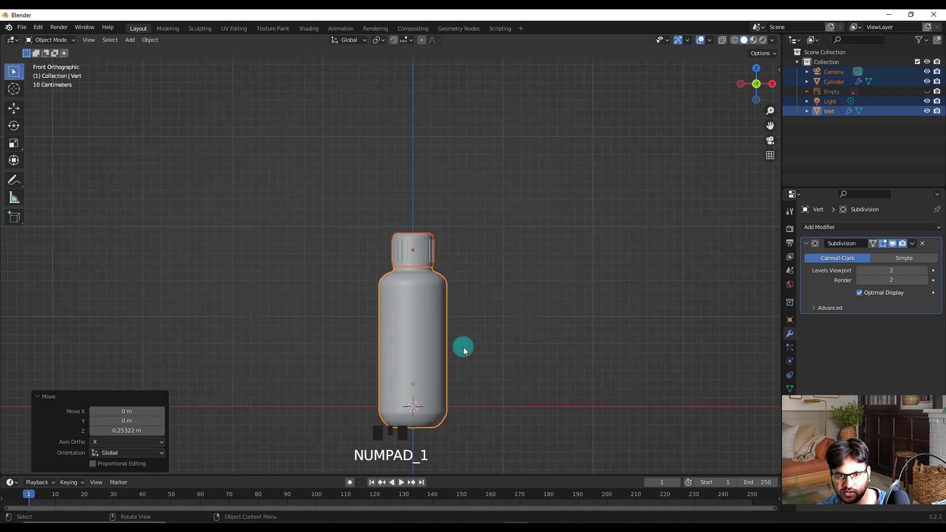
{"action": "key", "text": "g"}
{"action": "key", "text": "z"}
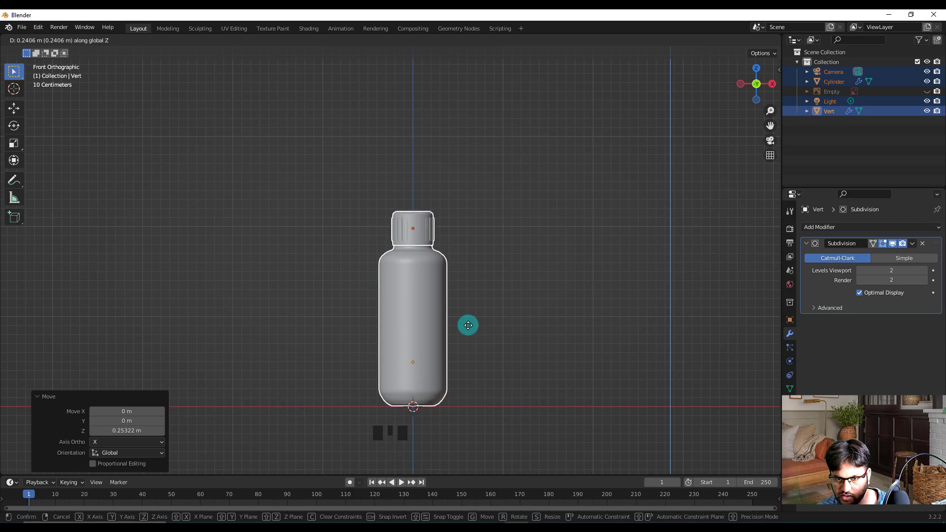
{"action": "left_click", "coordinate": [468, 325]}
{"action": "left_click", "coordinate": [480, 323]}
Add a 2 m mesh plane at the origin beneath the bottle and scale it uniformly by about 4.826 as the ground.
{"action": "middle_click_drag", "start_coordinate": [513, 296], "coordinate": [356, 339]}
{"action": "scroll", "coordinate": [440, 349], "scroll_direction": "down", "scroll_amount": 4}
{"action": "scroll", "coordinate": [440, 348], "scroll_direction": "up", "scroll_amount": 1}
{"action": "scroll", "coordinate": [440, 345], "scroll_direction": "up", "scroll_amount": 1}
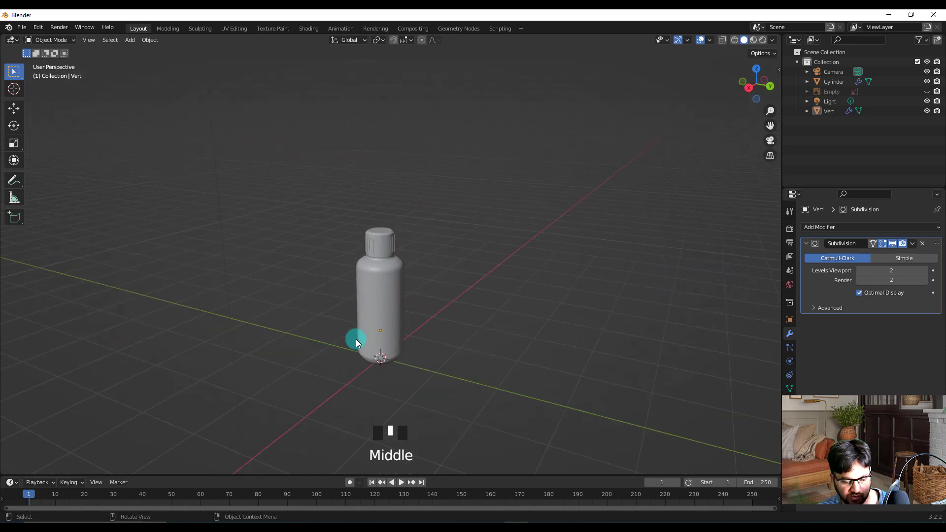
{"action": "key", "text": "shift+a"}
{"action": "mouse_move", "coordinate": [356, 319]}
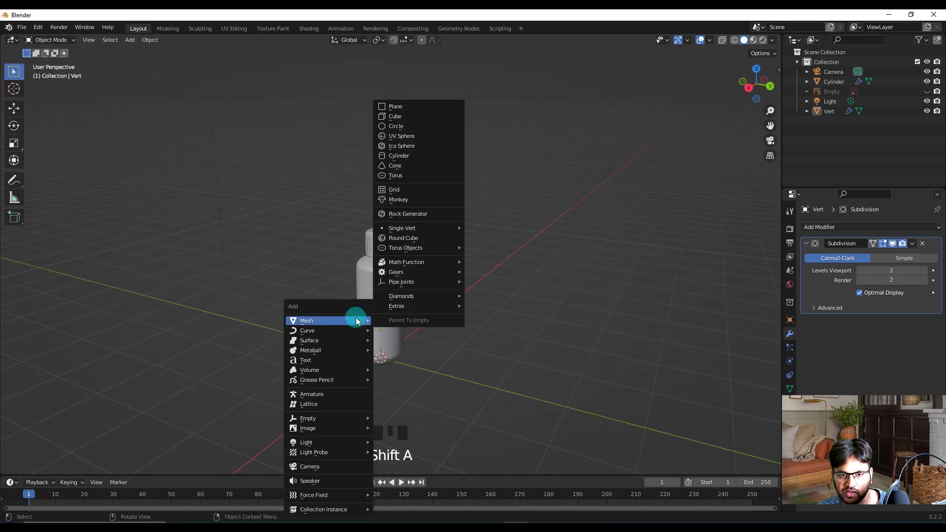
{"action": "left_click", "coordinate": [430, 105]}
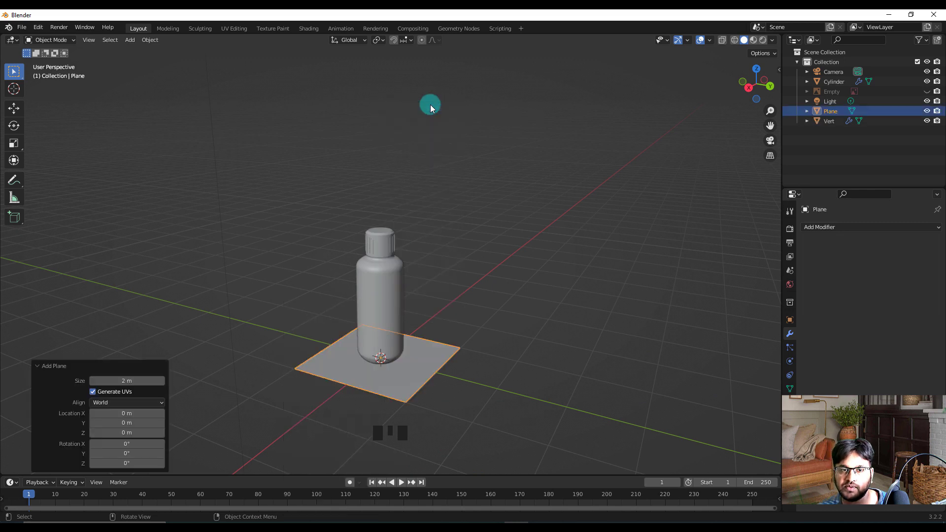
{"action": "key", "text": "s"}
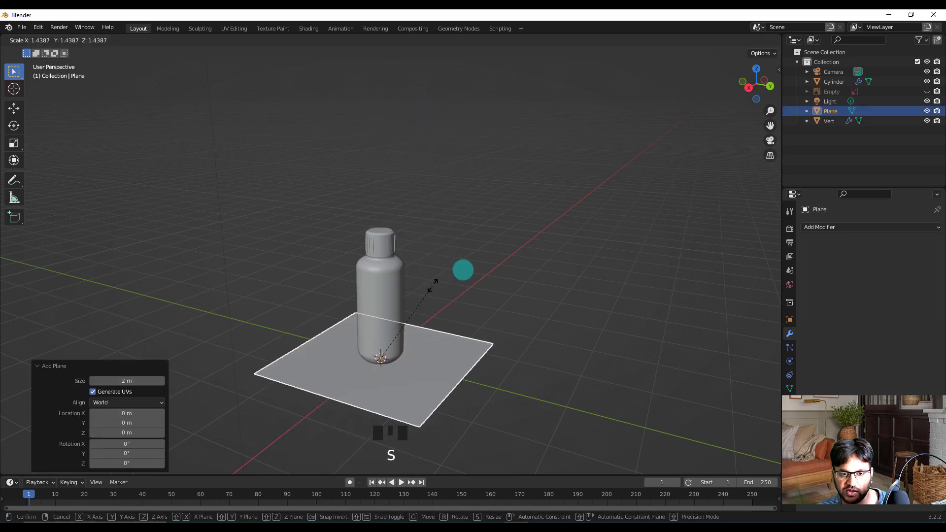
{"action": "left_click", "coordinate": [588, 152]}
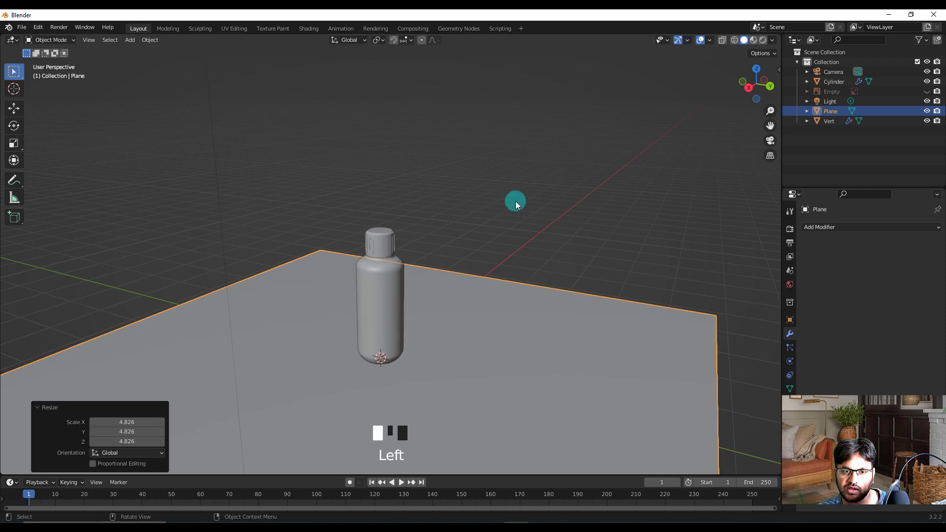
{"action": "middle_click_drag", "start_coordinate": [500, 220], "coordinate": [467, 221]}
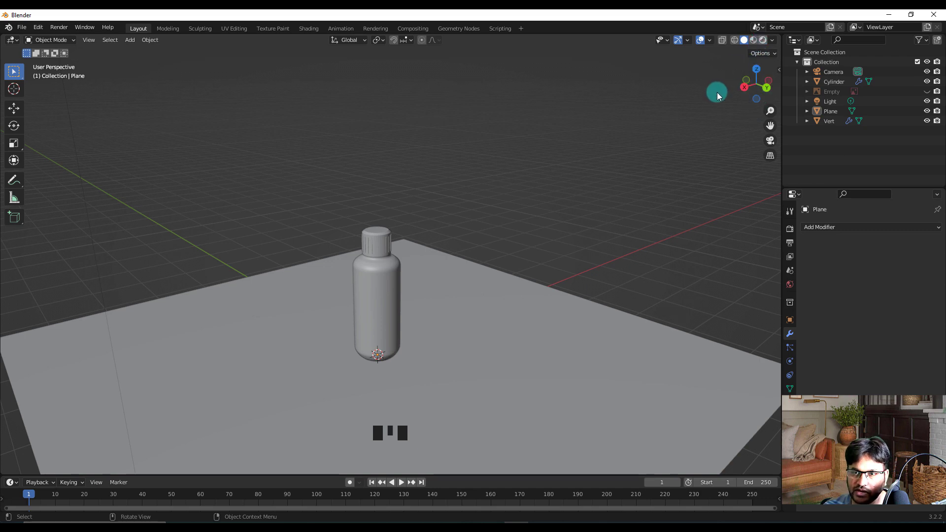
Switch the viewport to rendered shading and inspect the bottle, its ribbed cap and its shadow on the ground plane from several angles.
{"action": "left_click", "coordinate": [763, 40]}
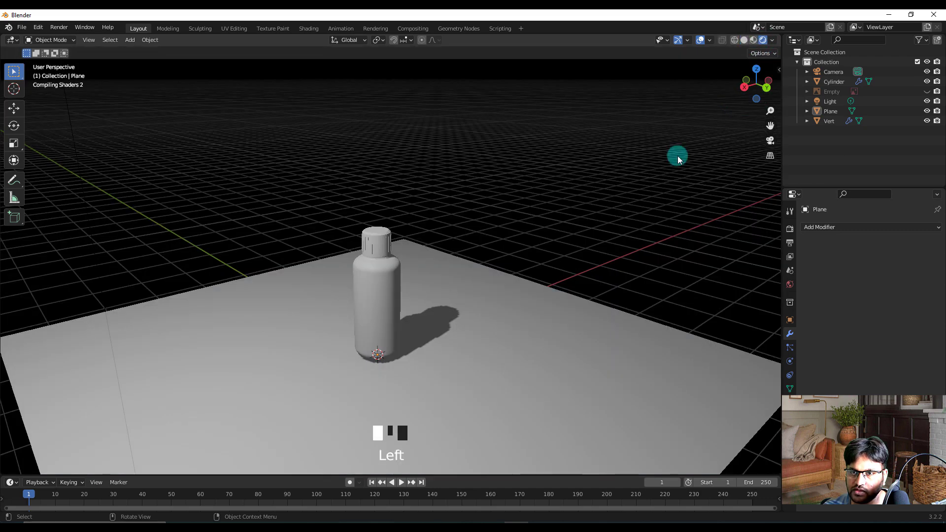
{"action": "left_click", "coordinate": [678, 156]}
{"action": "key", "text": "KP_1"}
{"action": "middle_click_drag", "start_coordinate": [545, 223], "coordinate": [451, 292]}
{"action": "scroll", "coordinate": [435, 285], "scroll_direction": "up", "scroll_amount": 3}
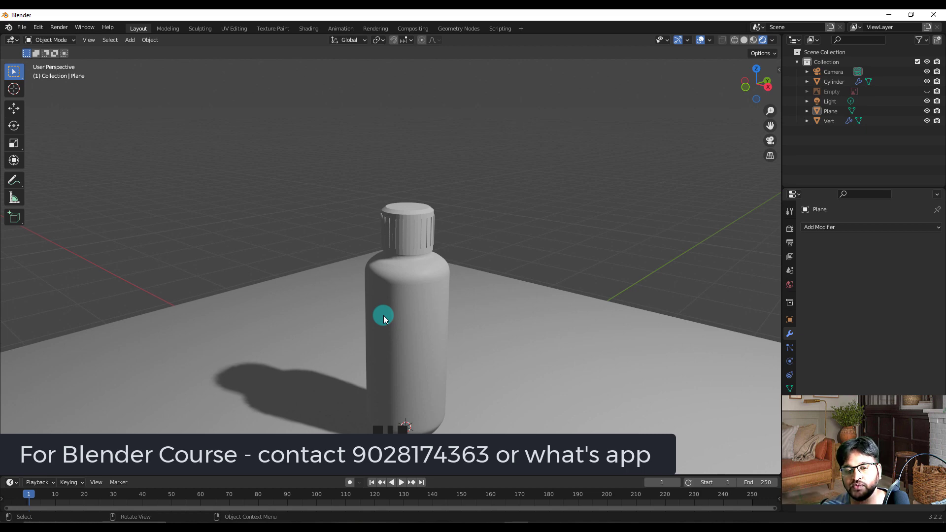
{"action": "middle_click_drag", "start_coordinate": [340, 300], "coordinate": [284, 307]}
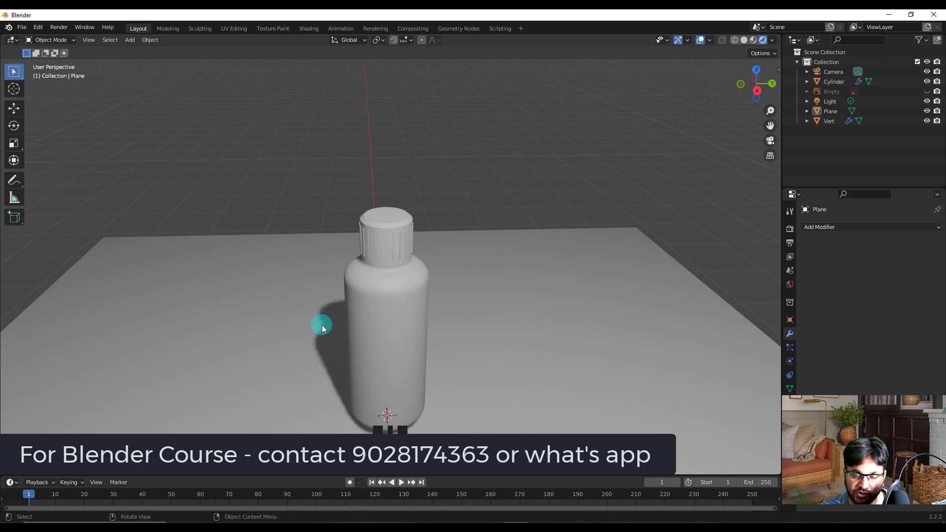
{"action": "middle_click_drag", "start_coordinate": [321, 325], "coordinate": [404, 316]}
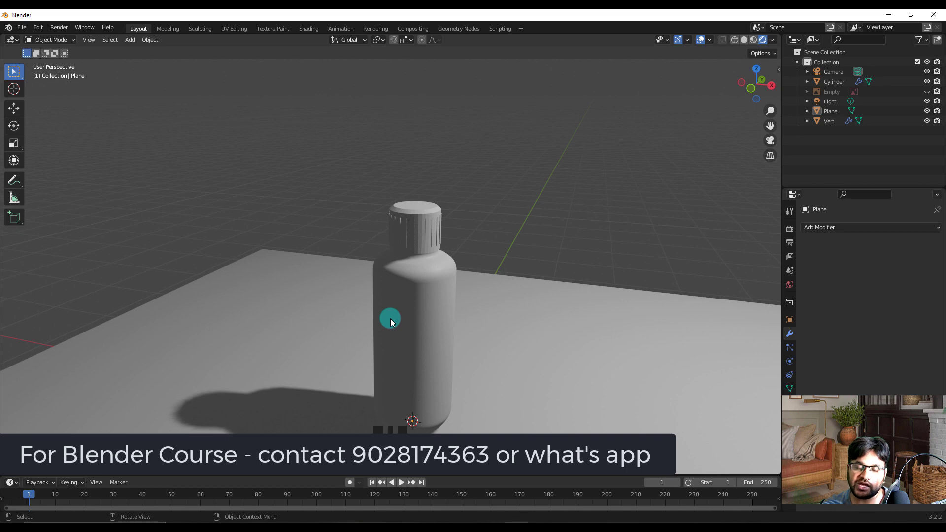
{"action": "middle_click_drag", "start_coordinate": [397, 302], "coordinate": [318, 302]}
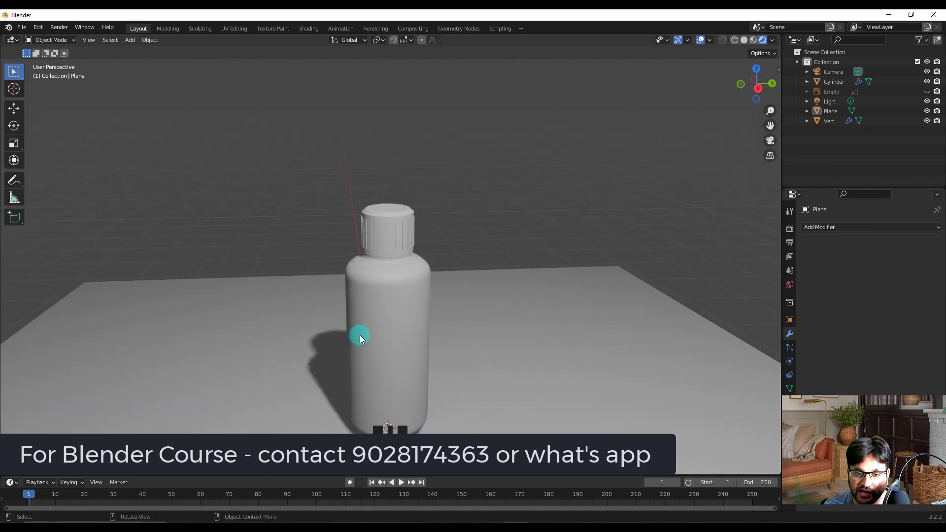
{"action": "middle_click_drag", "start_coordinate": [360, 335], "coordinate": [391, 324]}
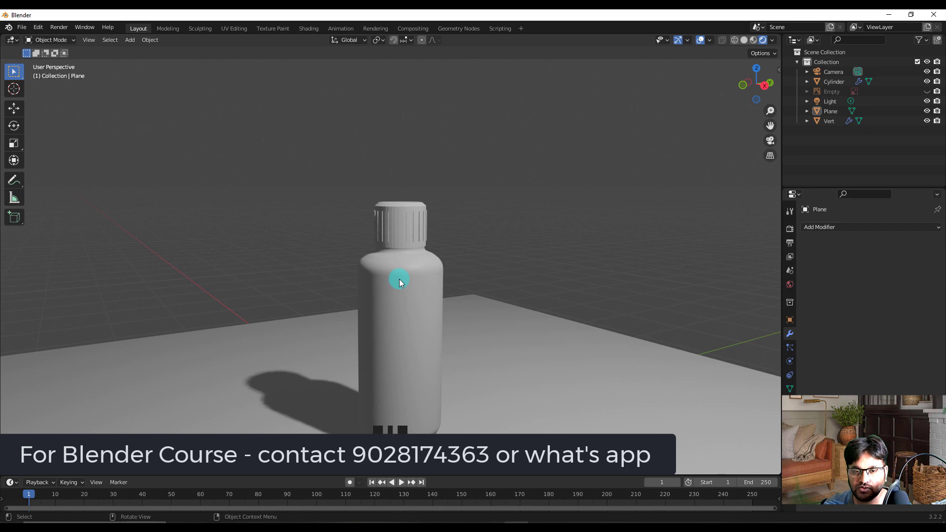
{"action": "scroll", "coordinate": [399, 279], "scroll_direction": "down", "scroll_amount": 2}
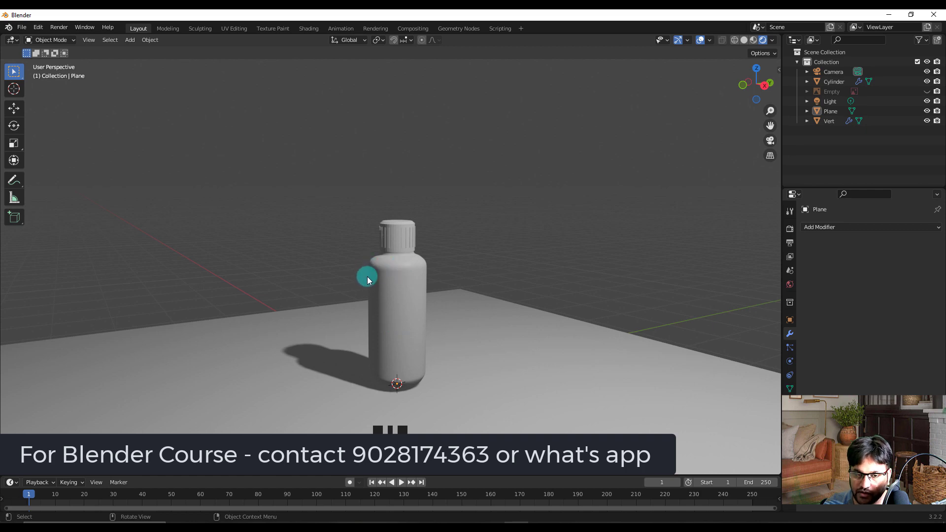
{"action": "mouse_move", "coordinate": [373, 328]}
{"action": "middle_mouse_down"}
{"action": "mouse_move", "coordinate": [453, 326]}
{"action": "mouse_move", "coordinate": [427, 340]}
{"action": "mouse_move", "coordinate": [378, 333]}
{"action": "middle_mouse_up"}
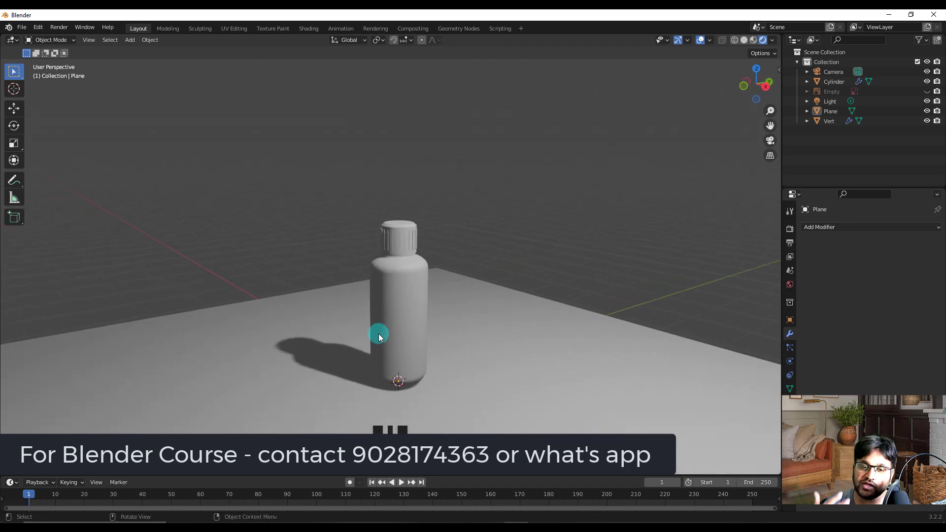